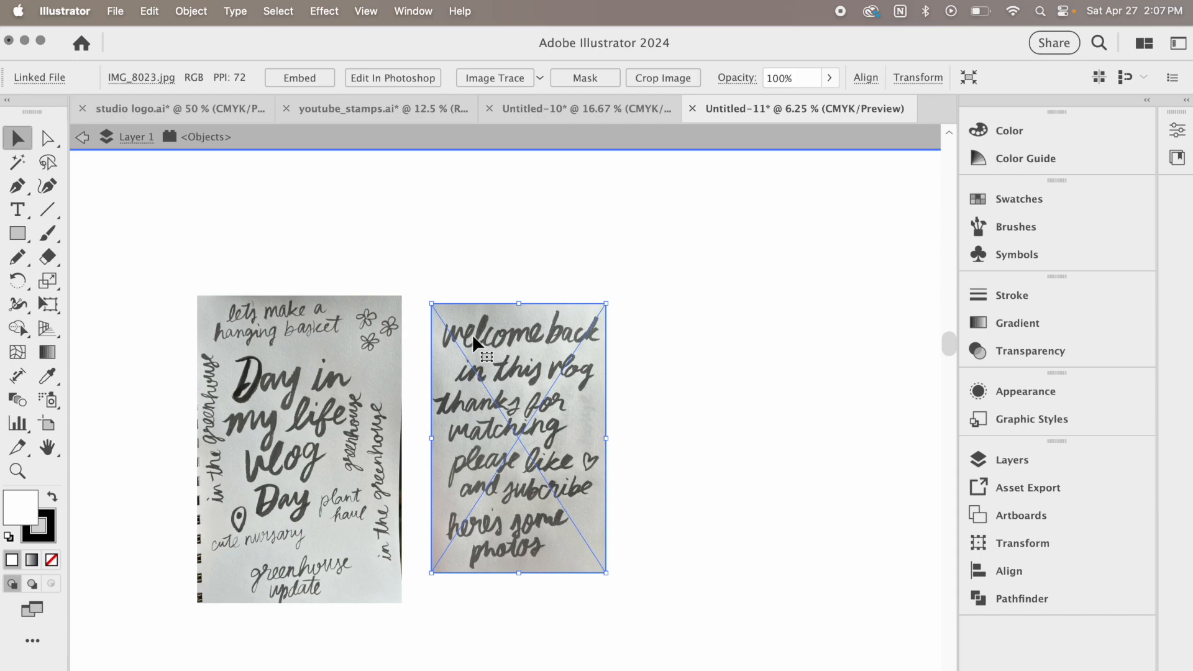
Image Trace the IMG_8022.jpg lettering photo and accept the large-image tracing
click(532, 175)
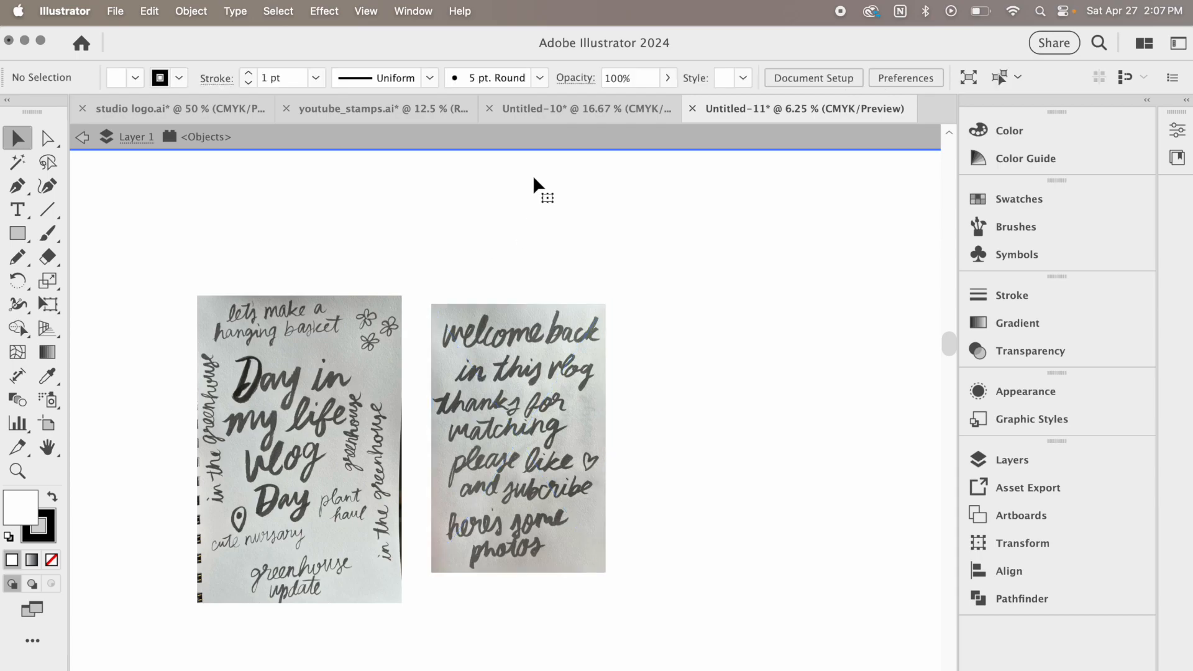
click(273, 426)
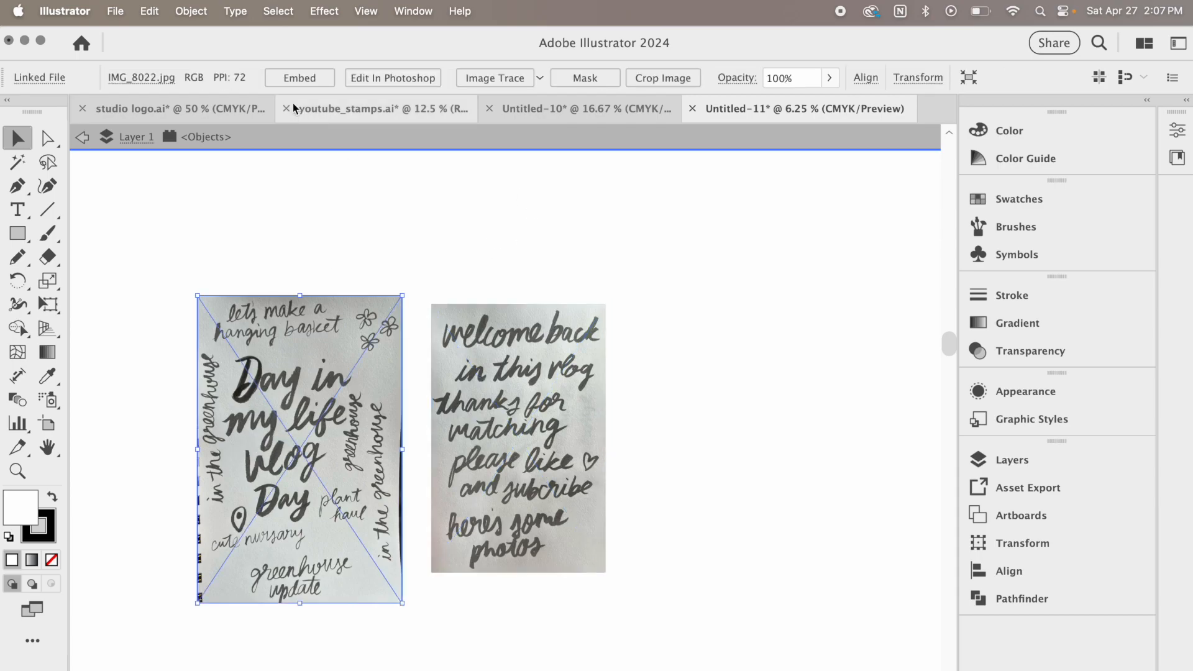
click(510, 79)
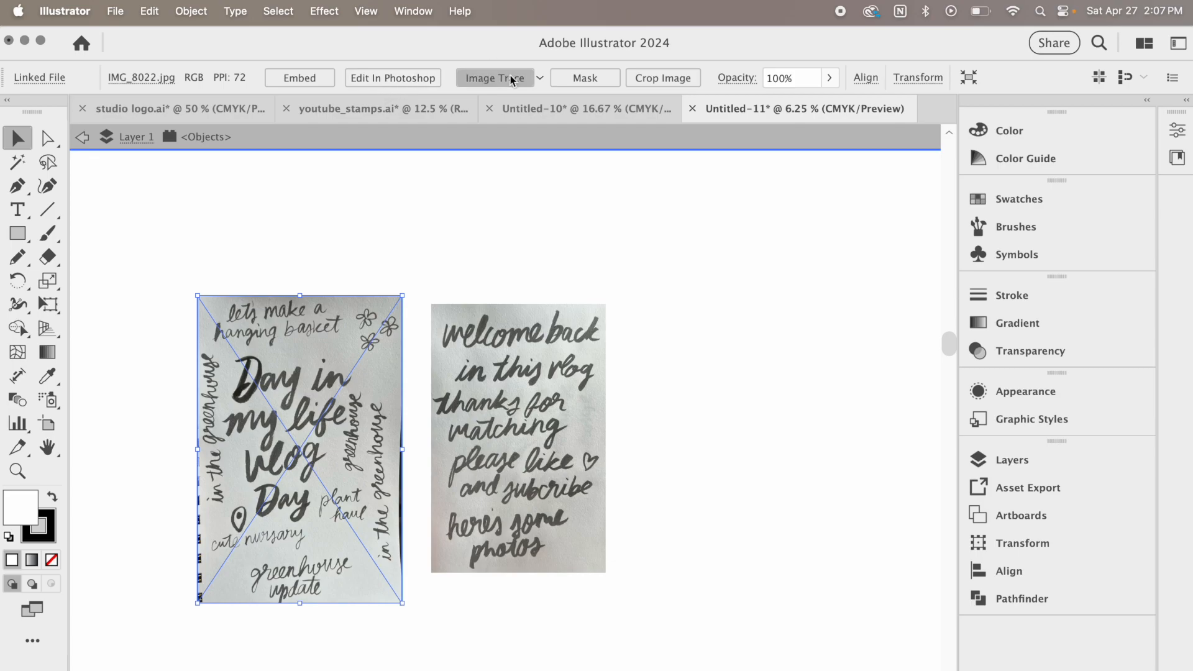
drag(1110, 475, 896, 284)
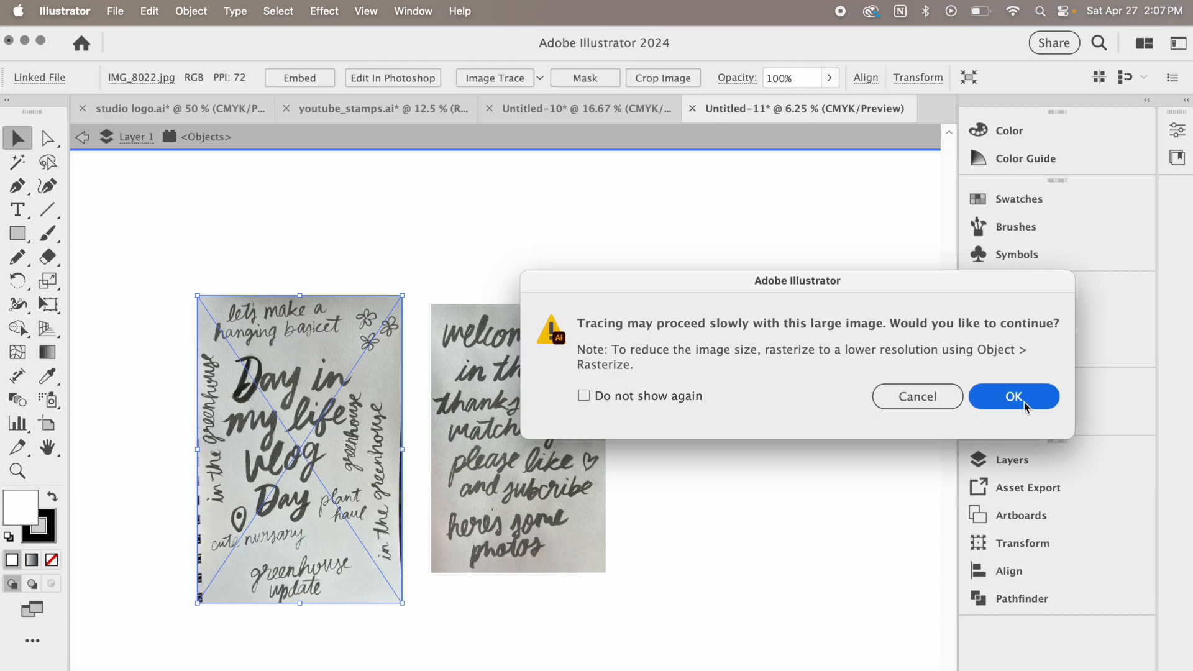
click(1019, 397)
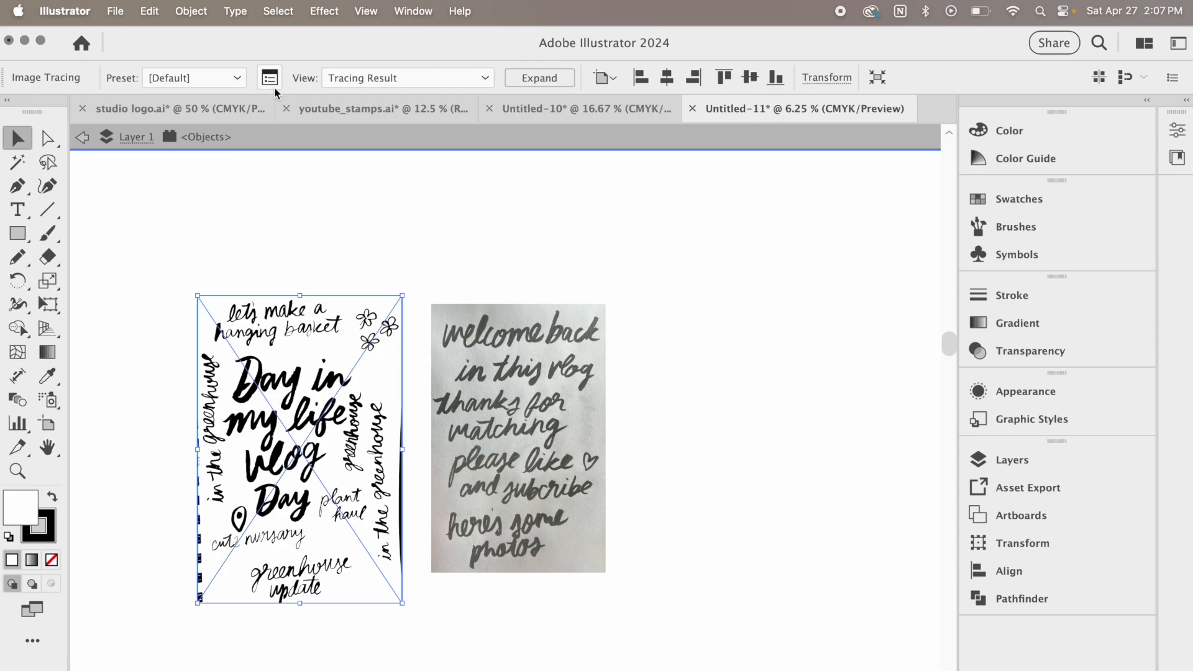
Set the trace threshold for the "Day in my life vlog" sheet to 157 and expand the result
click(271, 80)
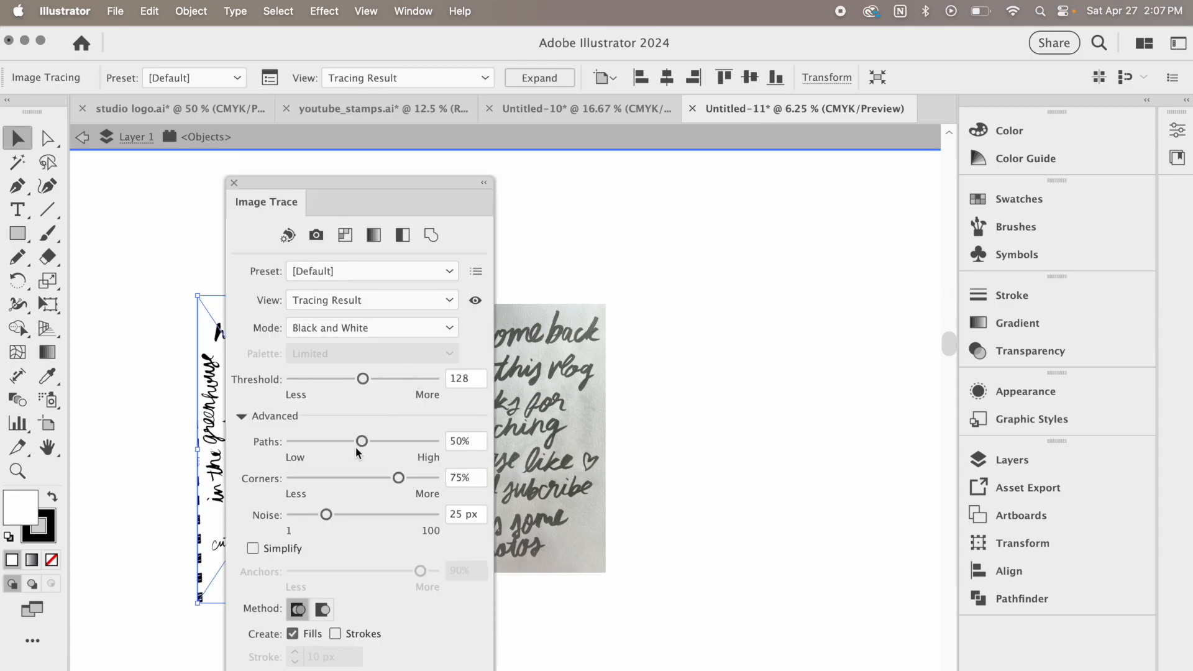
drag(363, 379, 374, 379)
drag(368, 184, 821, 133)
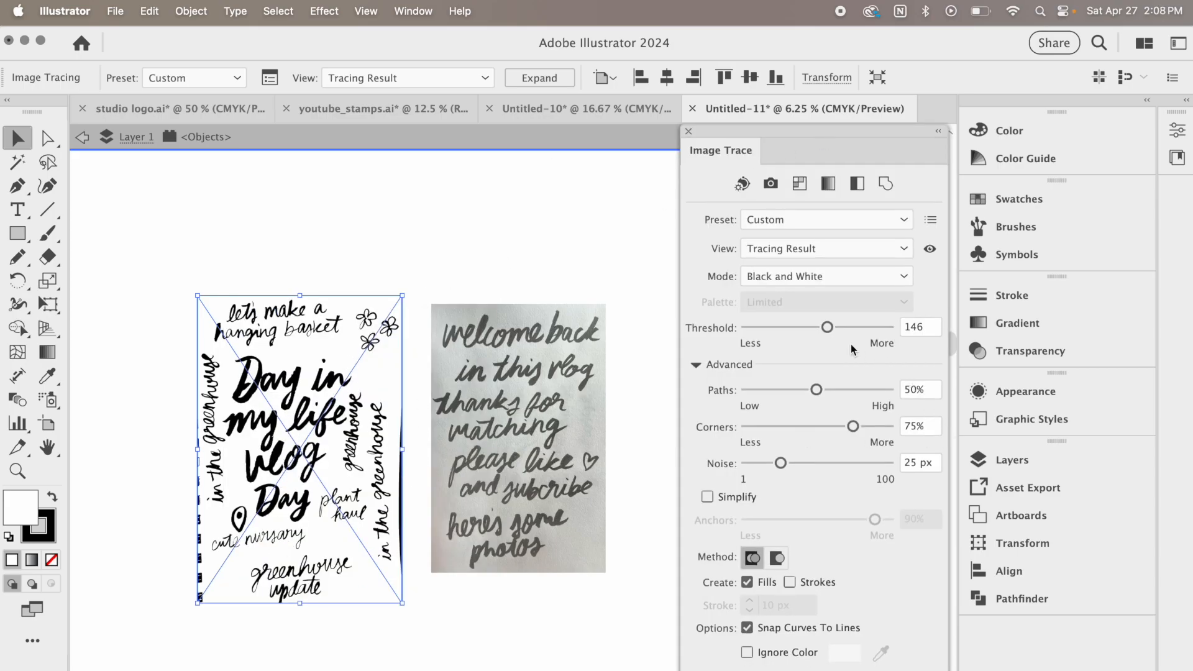
drag(828, 327, 834, 326)
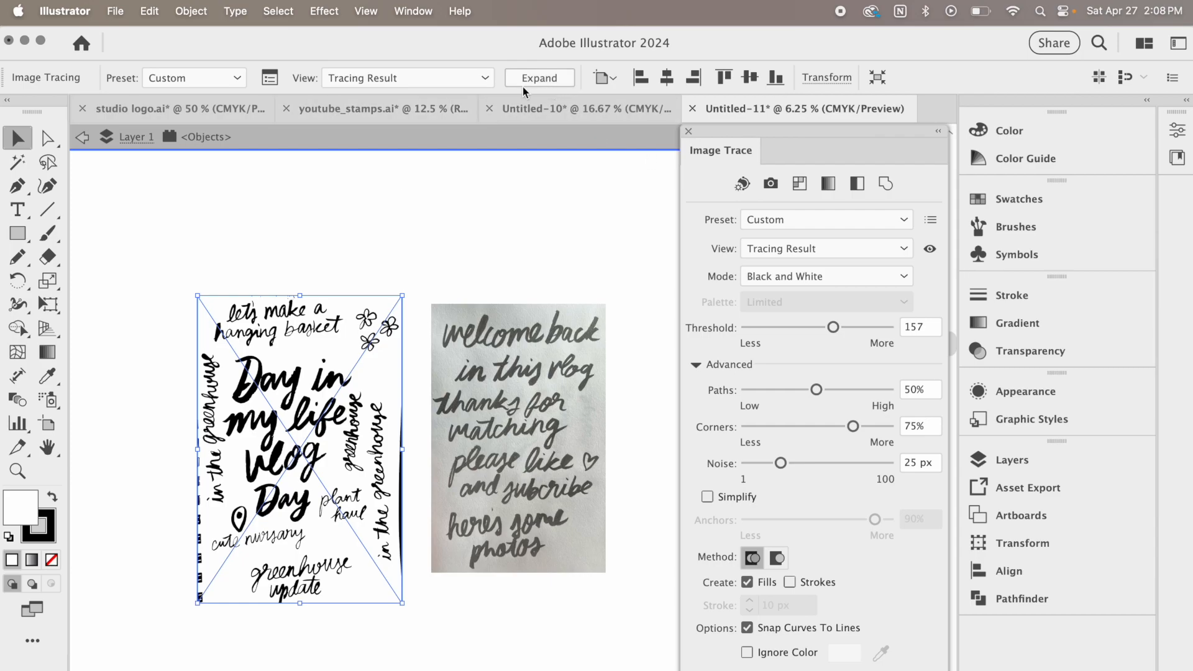
click(538, 78)
Image Trace the IMG_8023.jpg lettering photo with the default settings and expand it into vector paths
click(576, 463)
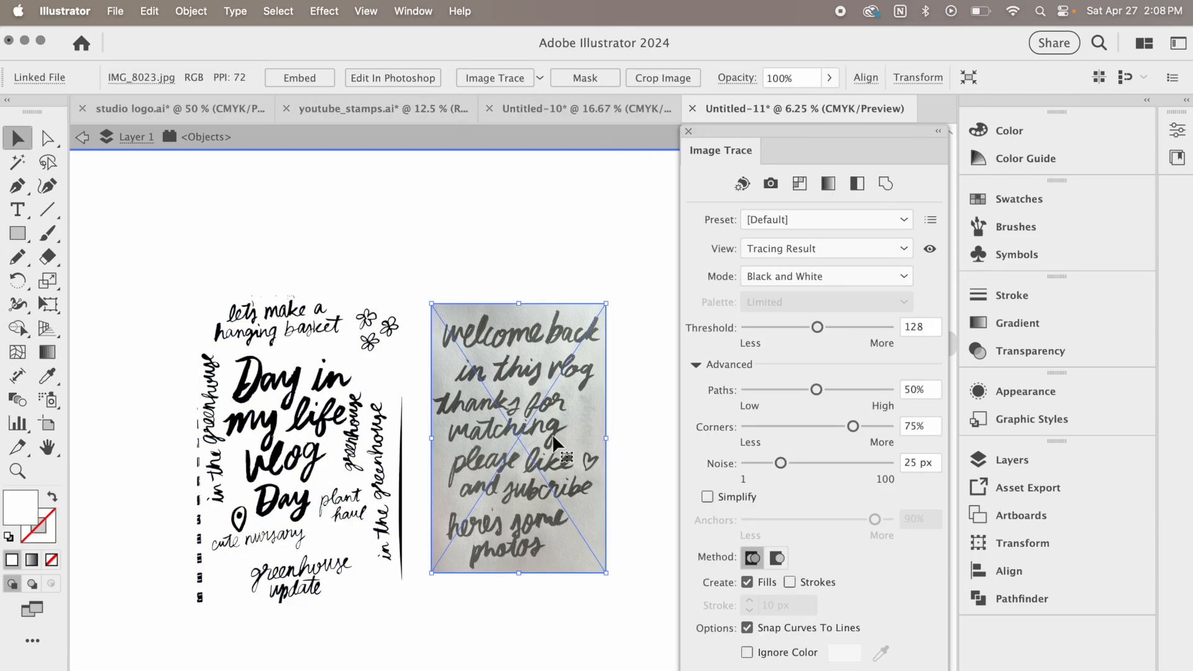
click(502, 79)
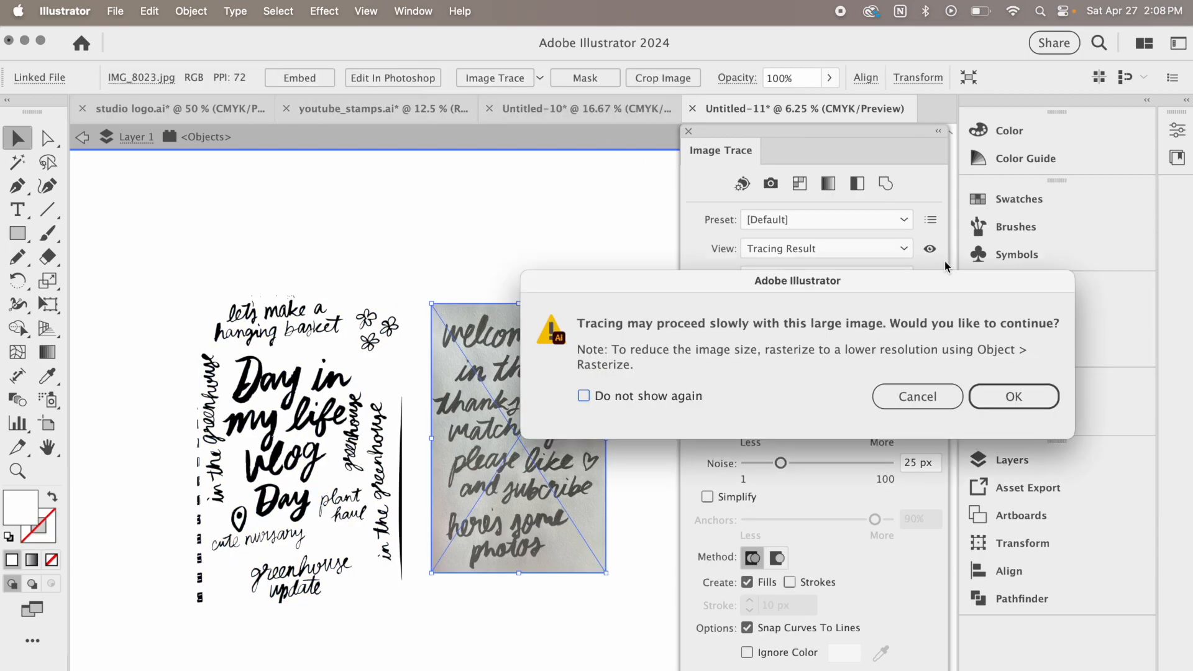
click(1025, 399)
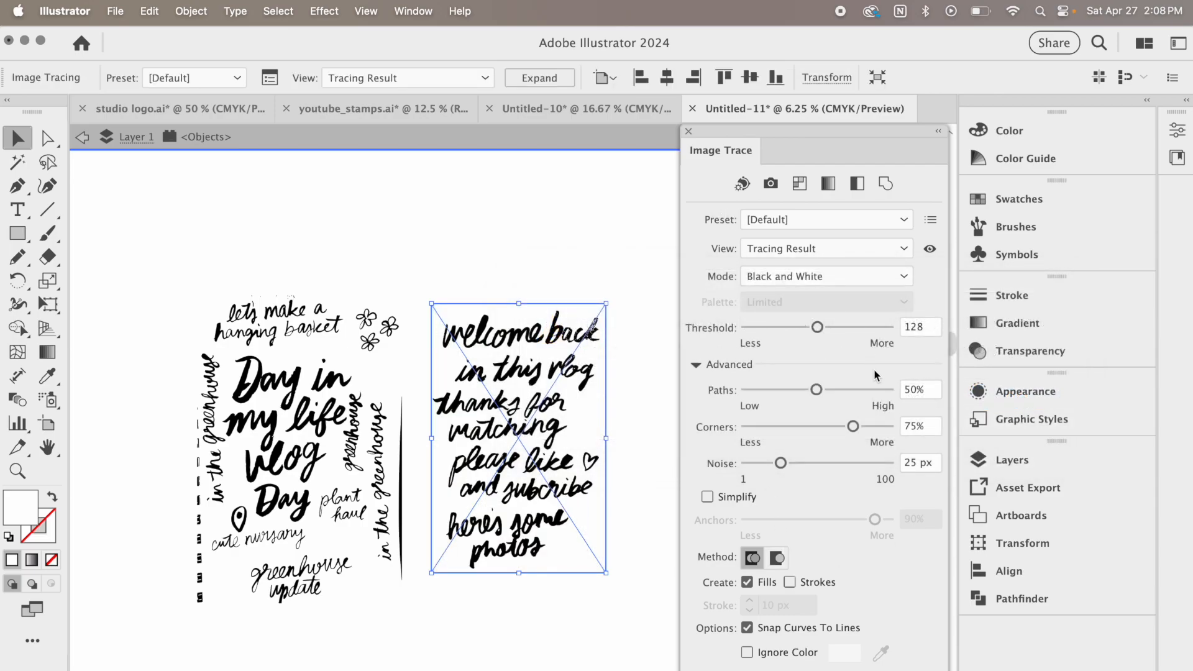
click(540, 78)
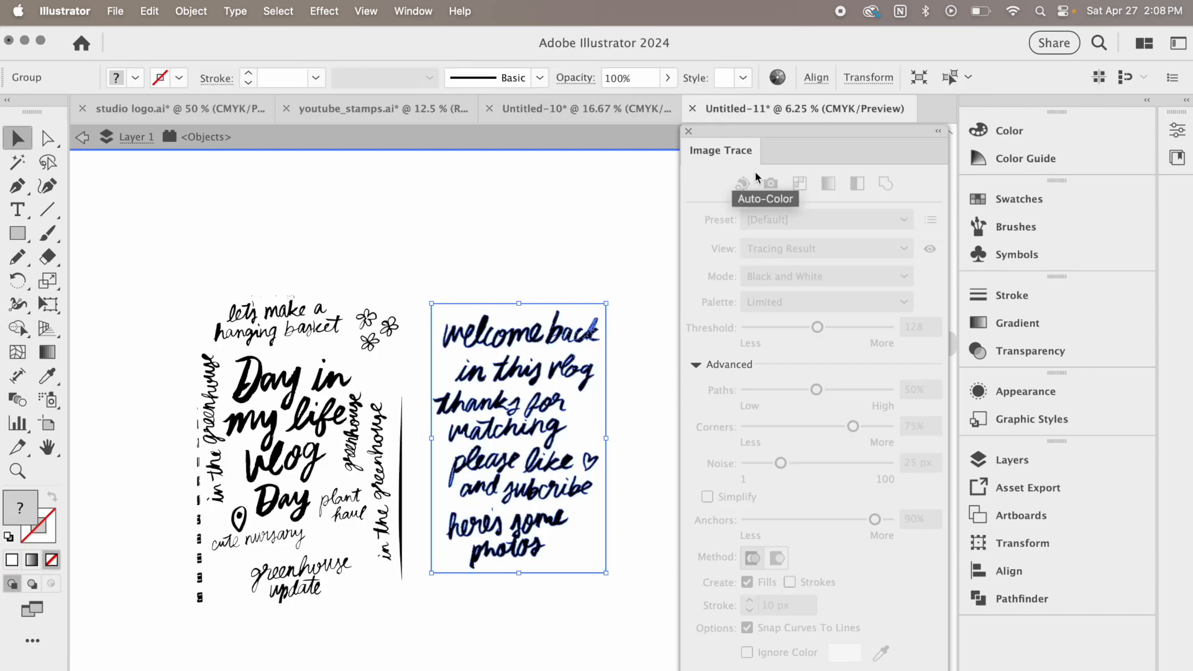
click(688, 131)
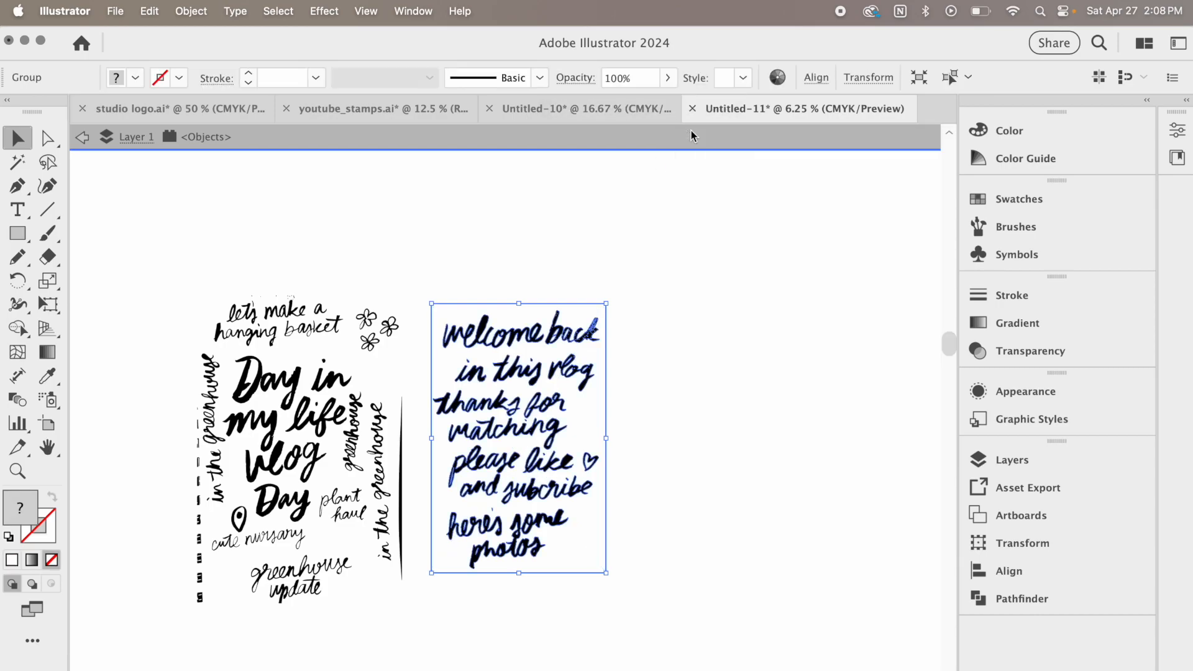
With the Group Selection tool, pick a black letter in "hanging" and select all artwork with the same fill and stroke
click(546, 213)
drag(47, 137, 97, 162)
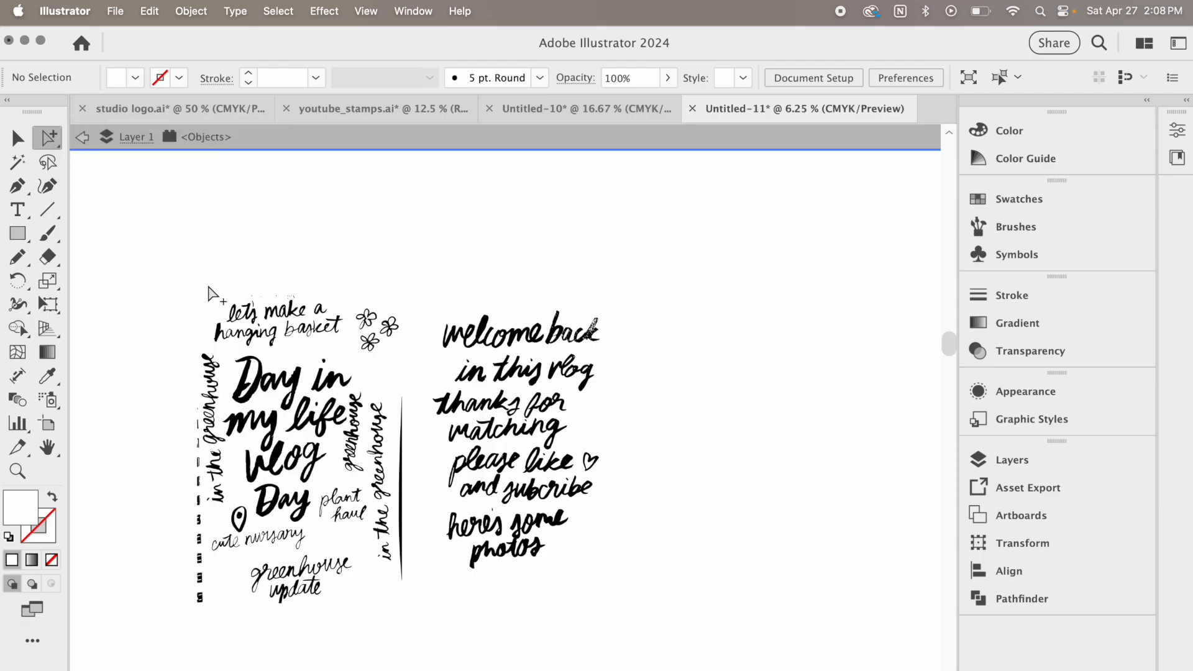
click(246, 400)
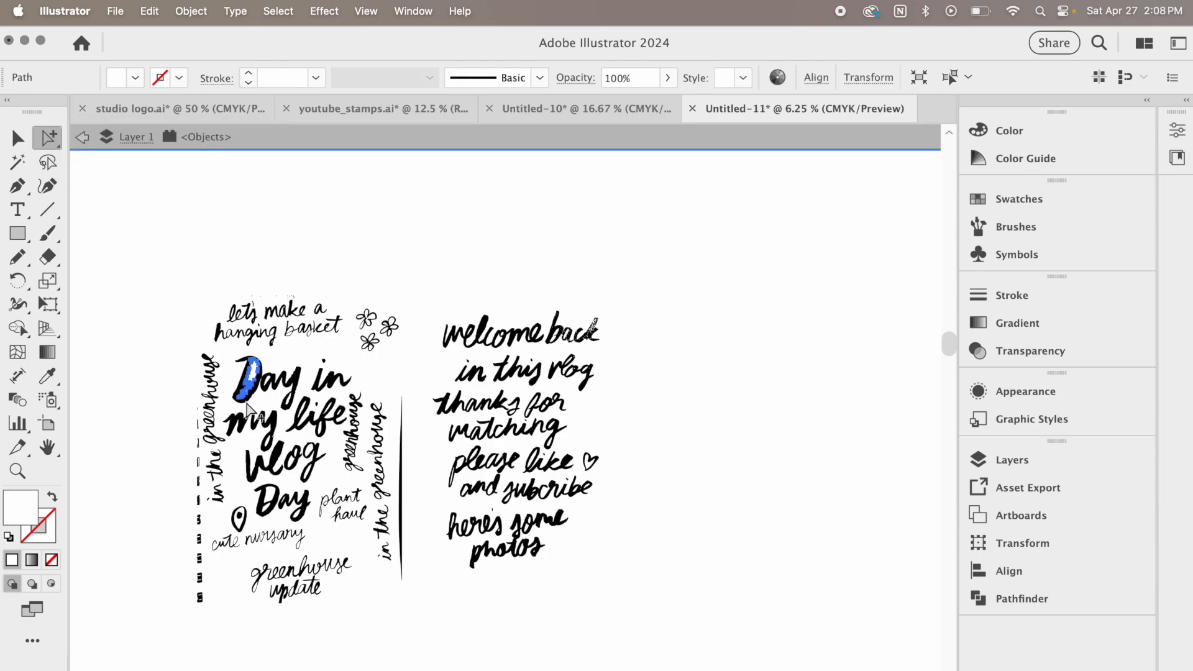
click(186, 224)
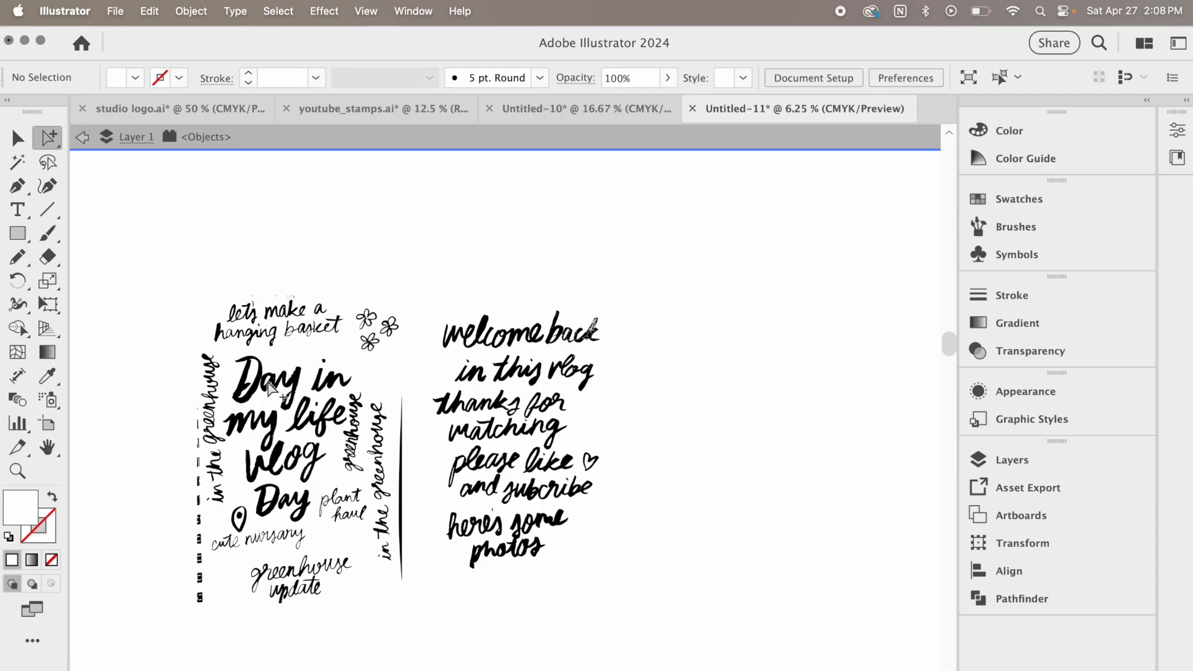
click(219, 334)
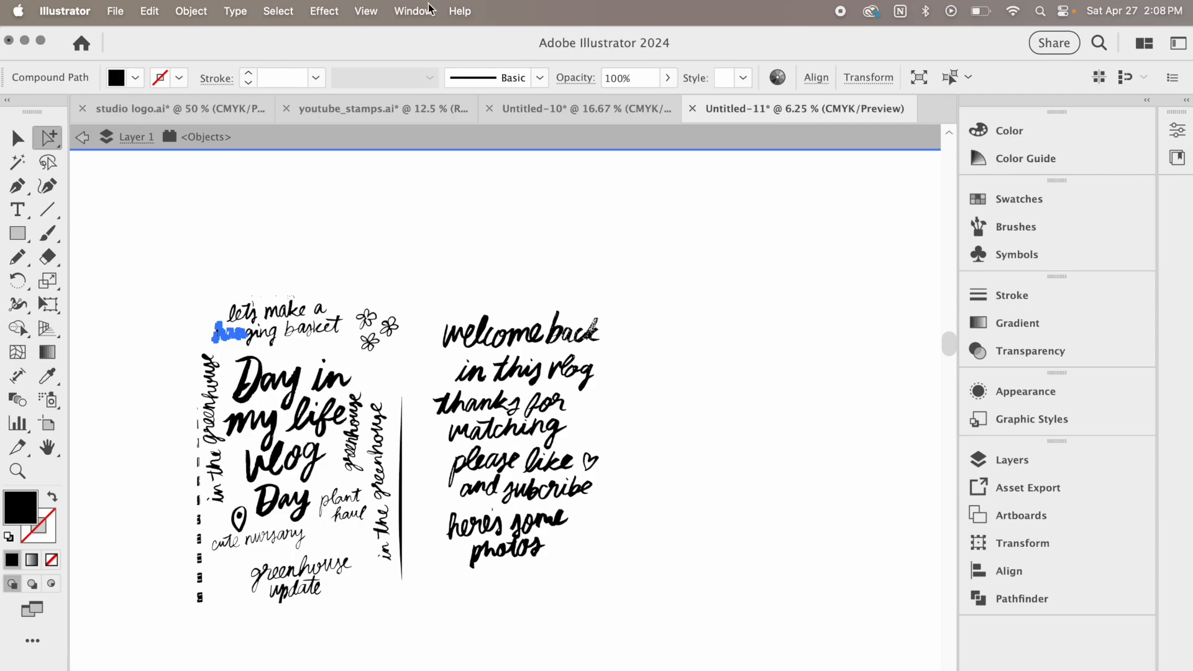
click(278, 10)
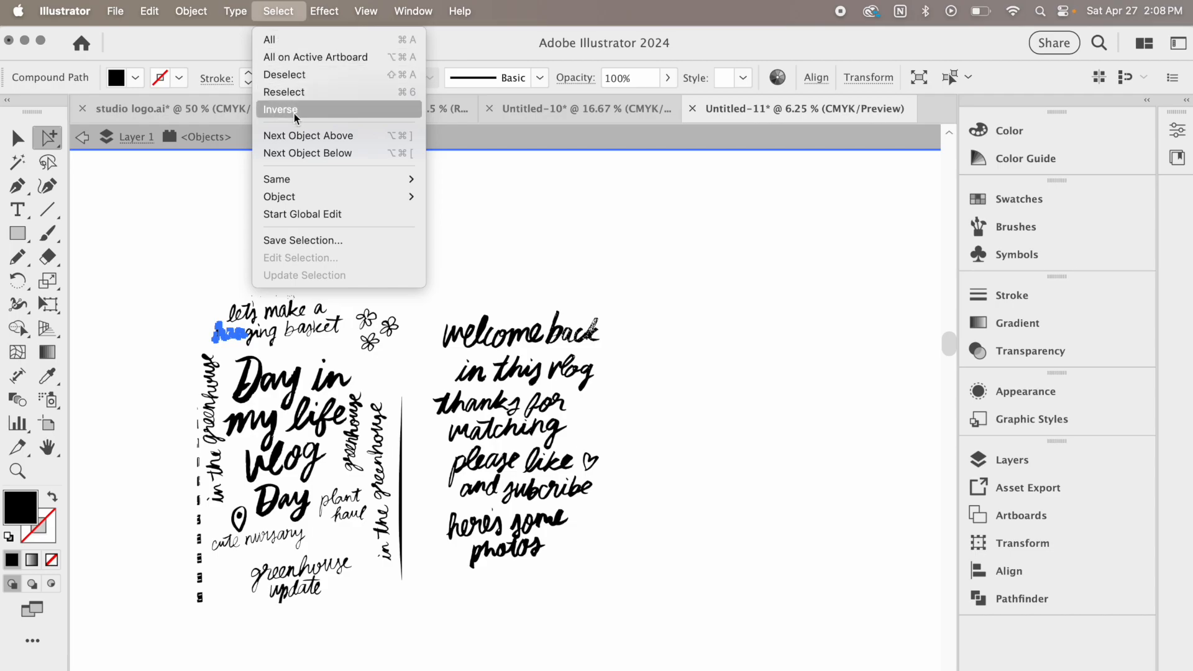
mouse_move(299, 186)
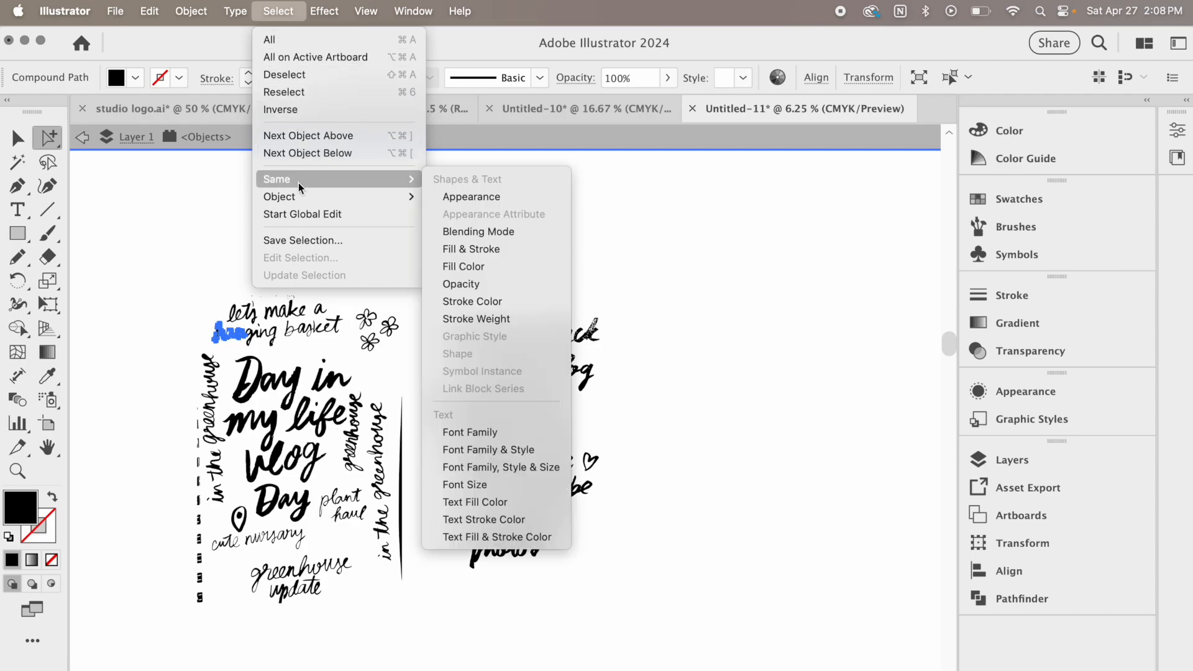
click(476, 249)
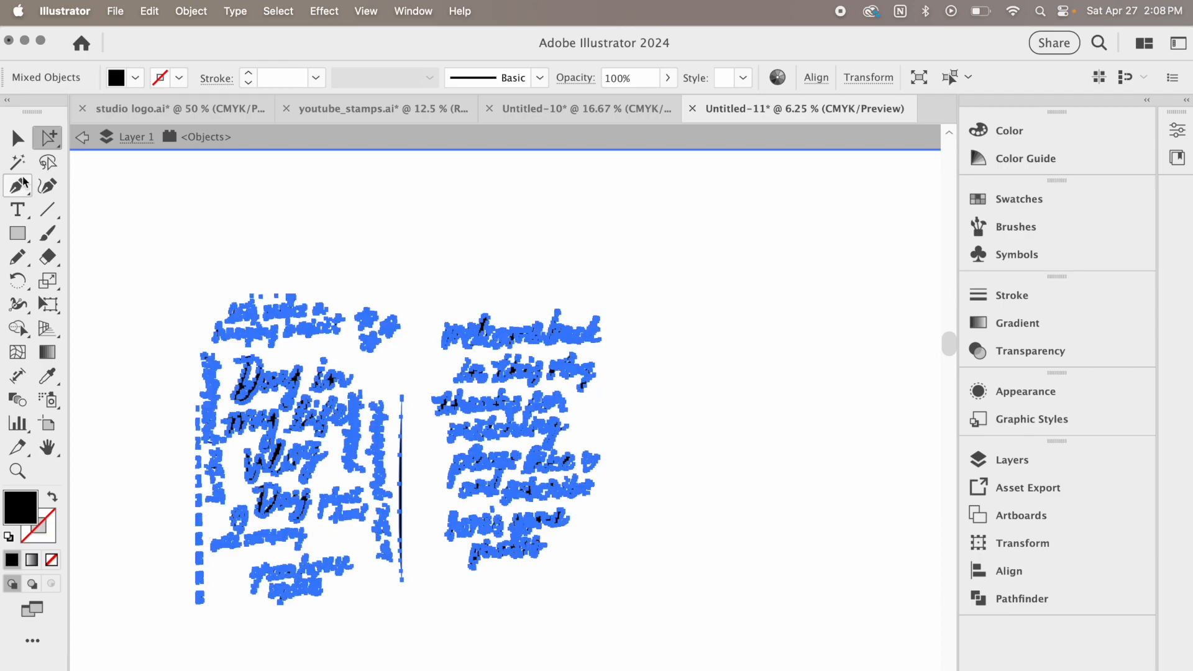
Return to the Selection tool, deselect the lettering and exit isolation mode
click(19, 142)
click(160, 260)
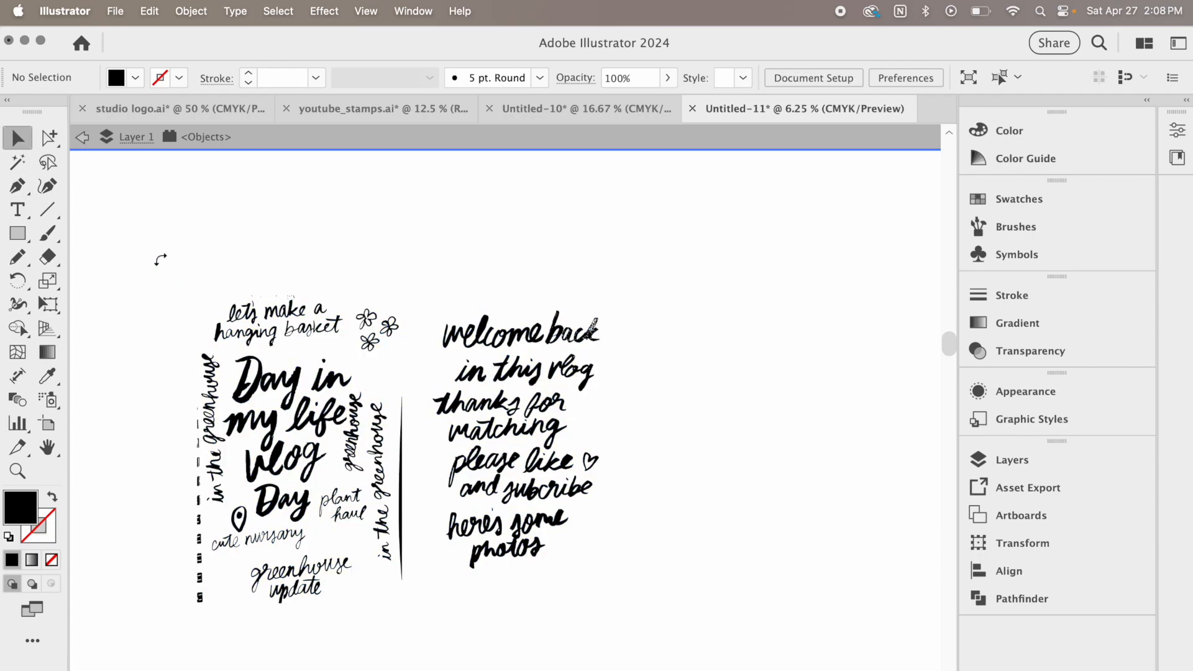
double_click(117, 235)
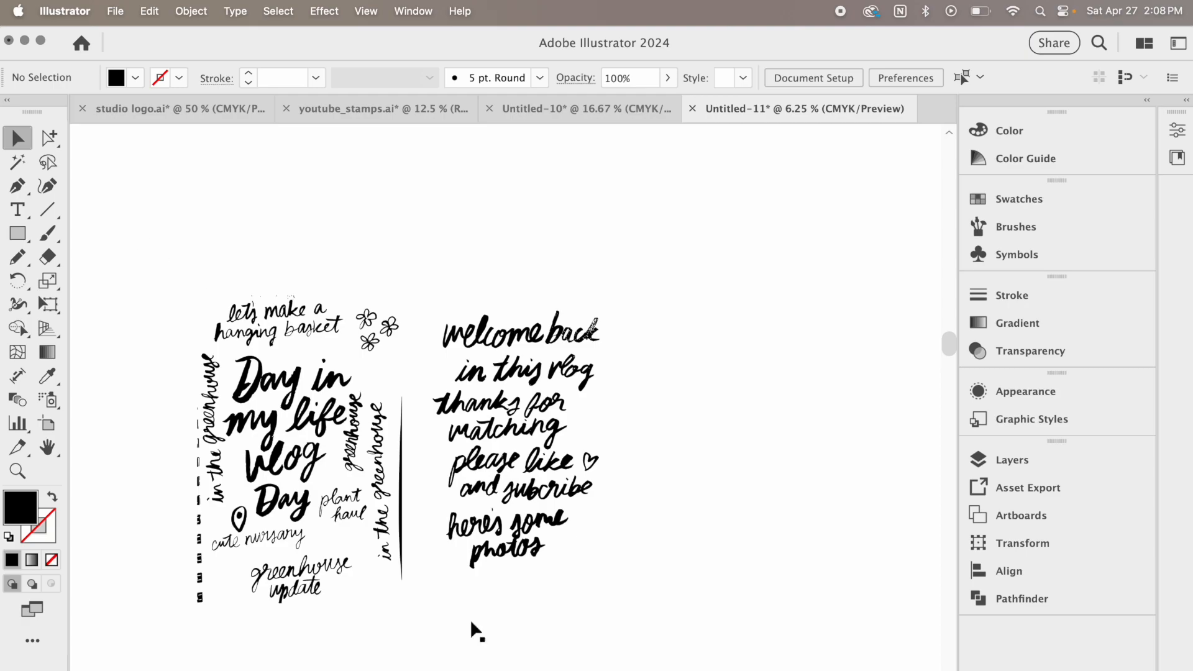
Delete all the traced artwork on the canvas and undo the deletion
drag(810, 226, 139, 638)
key(Delete)
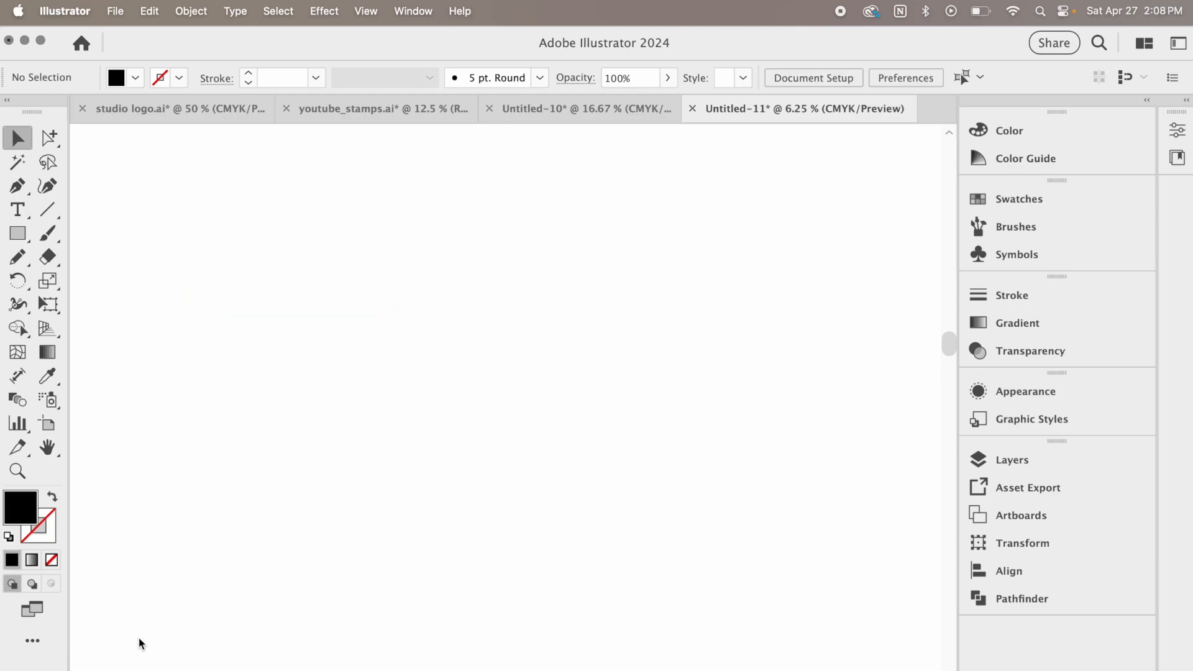
key(super+z)
click(141, 642)
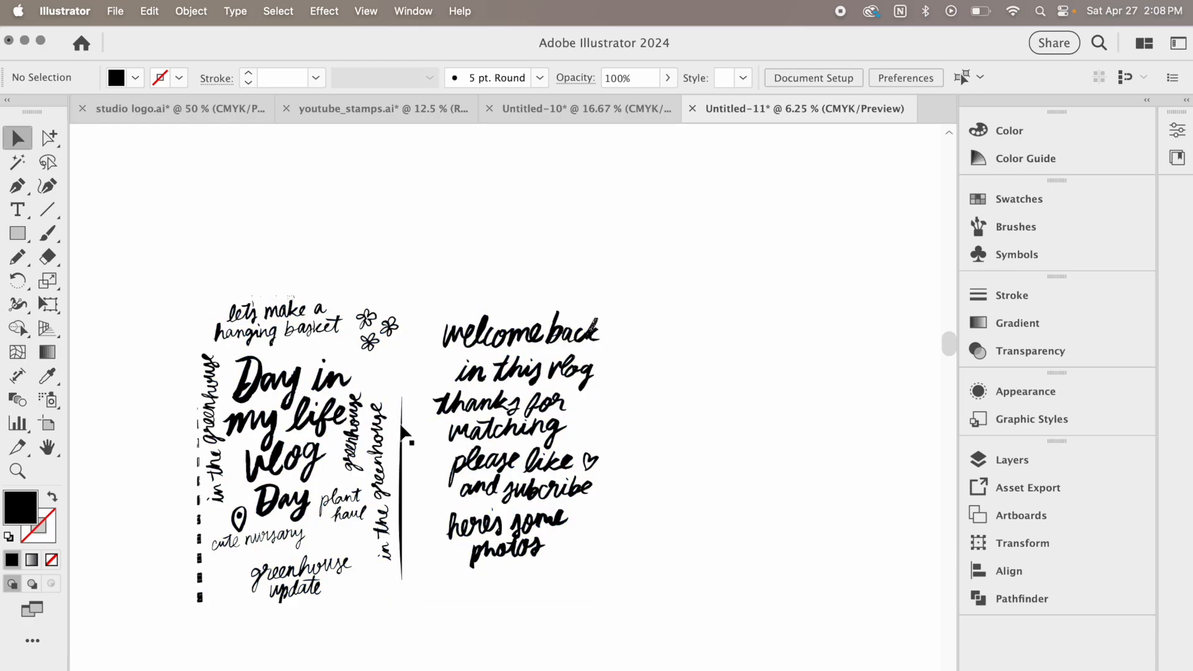
Delete the traced page-edge line and the notebook binding marks on both sides of the "Day in my life vlog" sheet
drag(416, 593, 416, 592)
key(Delete)
drag(181, 407, 199, 574)
key(Delete)
drag(201, 507, 204, 511)
key(Delete)
drag(220, 606, 220, 605)
key(Delete)
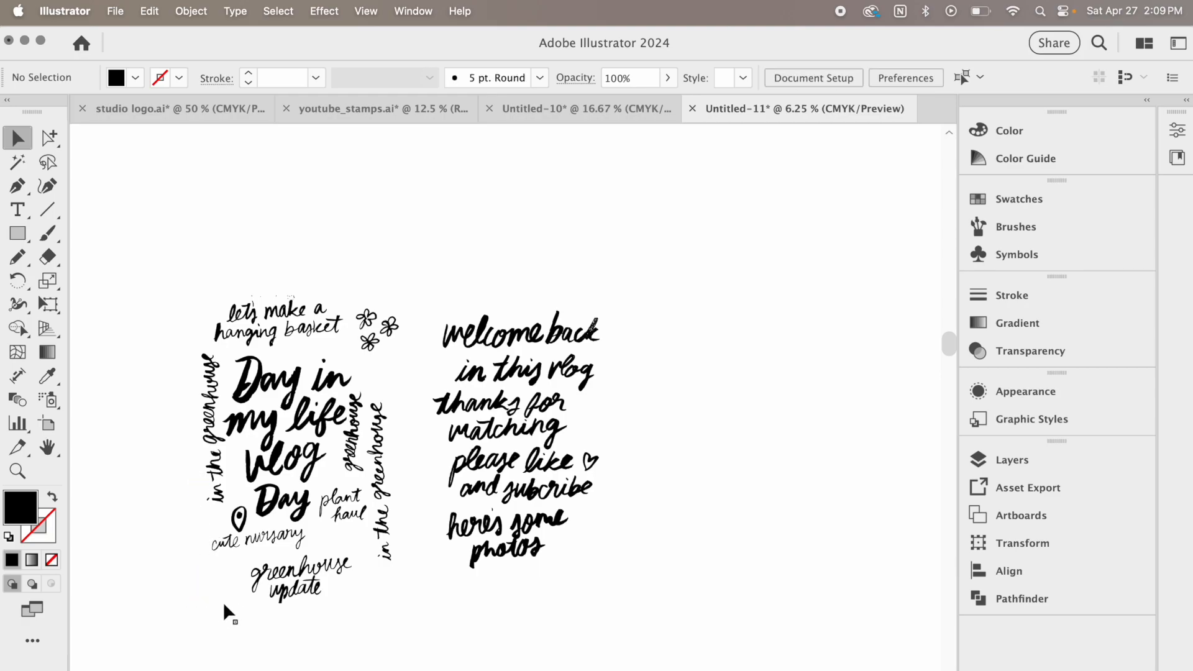
Group the "greenhouse update" lettering and move it to the empty area above the rest of the sheet
drag(245, 555, 313, 568)
drag(354, 602, 236, 208)
key(cmd+g)
click(329, 231)
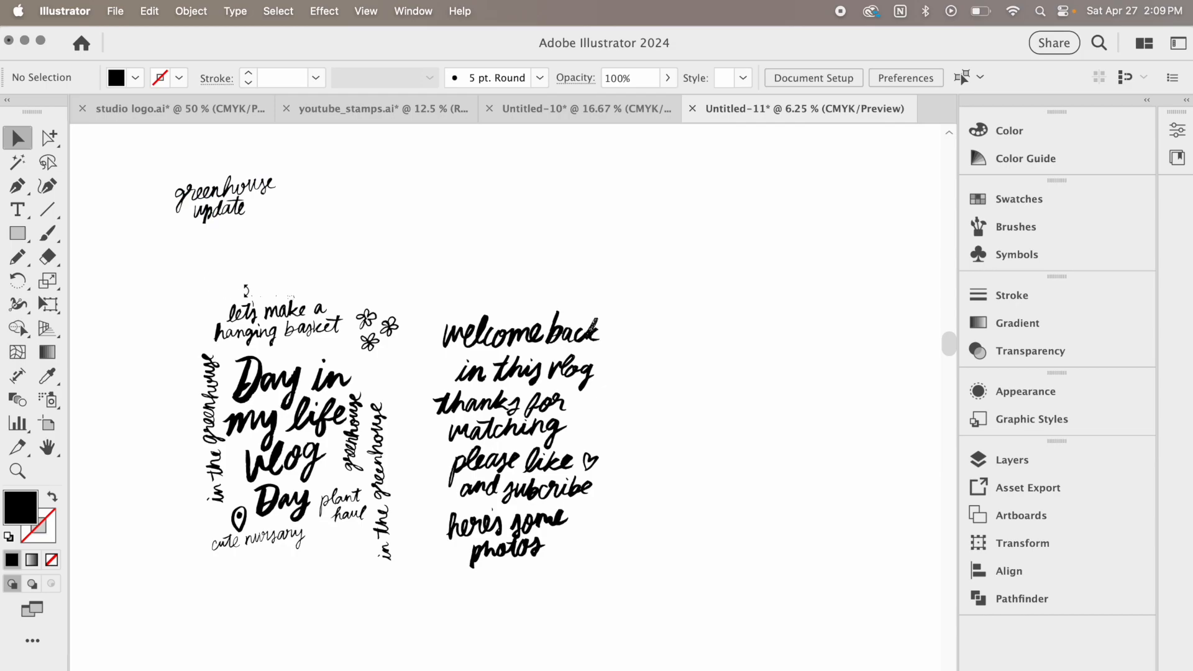
Delete the stray specks above the "let's make a hanging basket" lettering
key(super+equal)
key(super+equal)
key(super+equal)
scroll(250, 297, left, 6)
scroll(250, 297, up, 3)
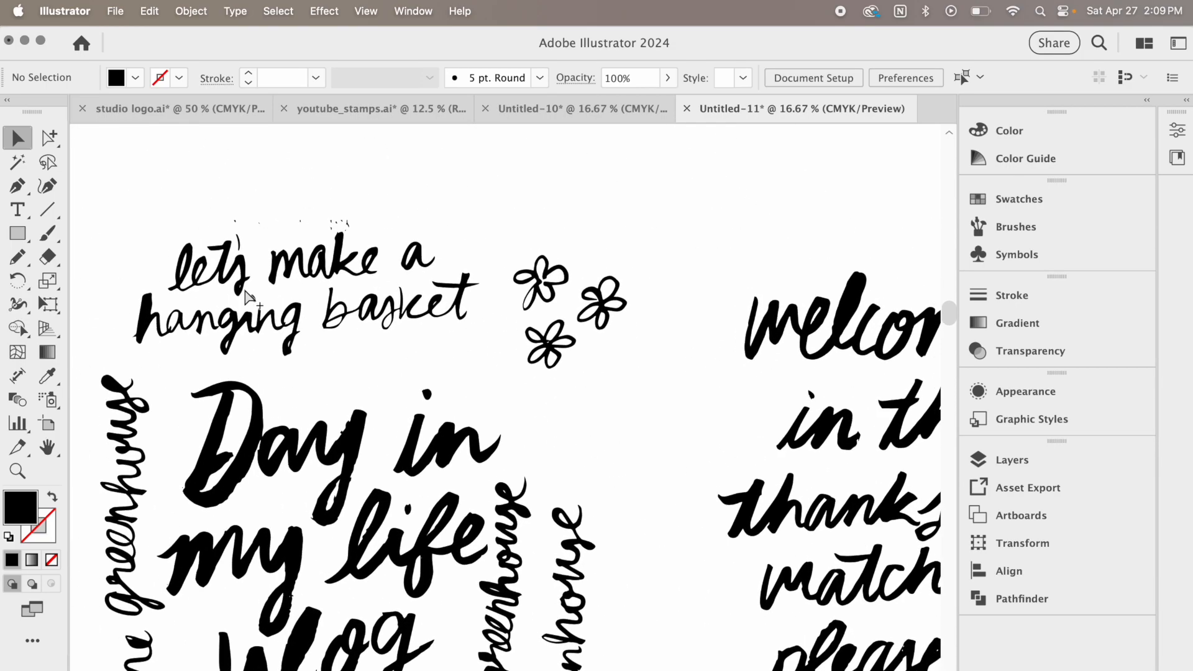
drag(214, 211, 370, 226)
key(Delete)
Group the "let's make a hanging basket" lettering, and group the three flower doodles beside it
drag(107, 209, 482, 363)
key(super+g)
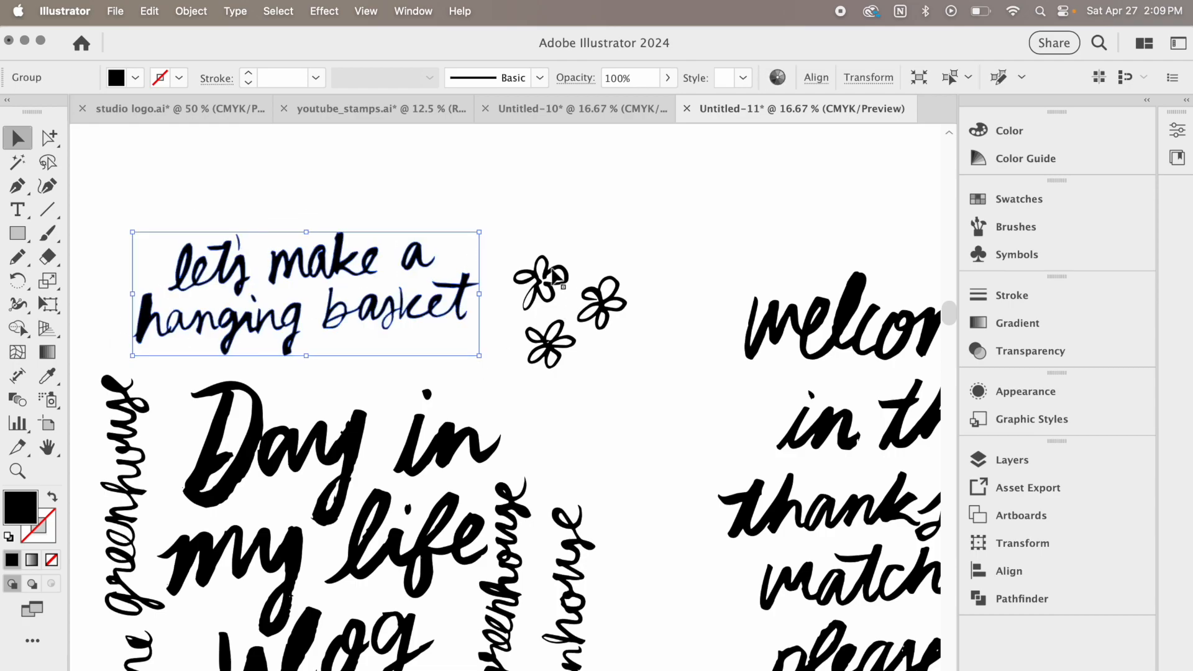
drag(507, 226, 651, 367)
key(super+g)
click(609, 422)
Redraw the edge of the y's lower loop in the large "Day" lettering with the Pencil tool
scroll(373, 444, down, 10)
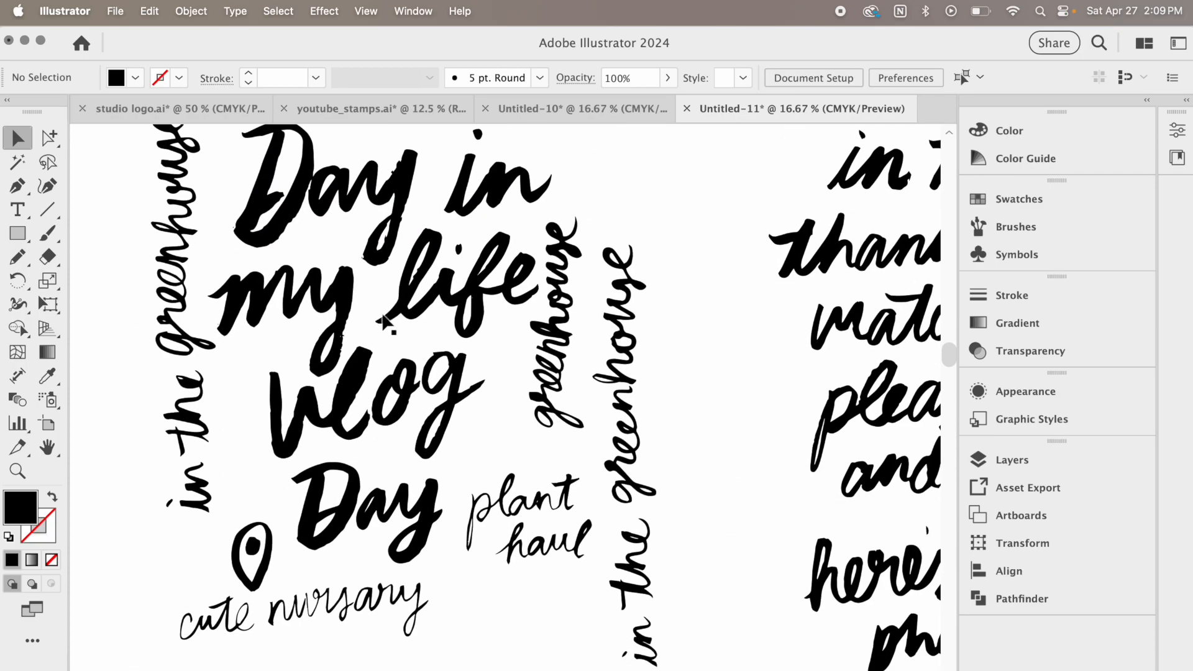
key(super+equal)
key(super+equal)
key(super+equal)
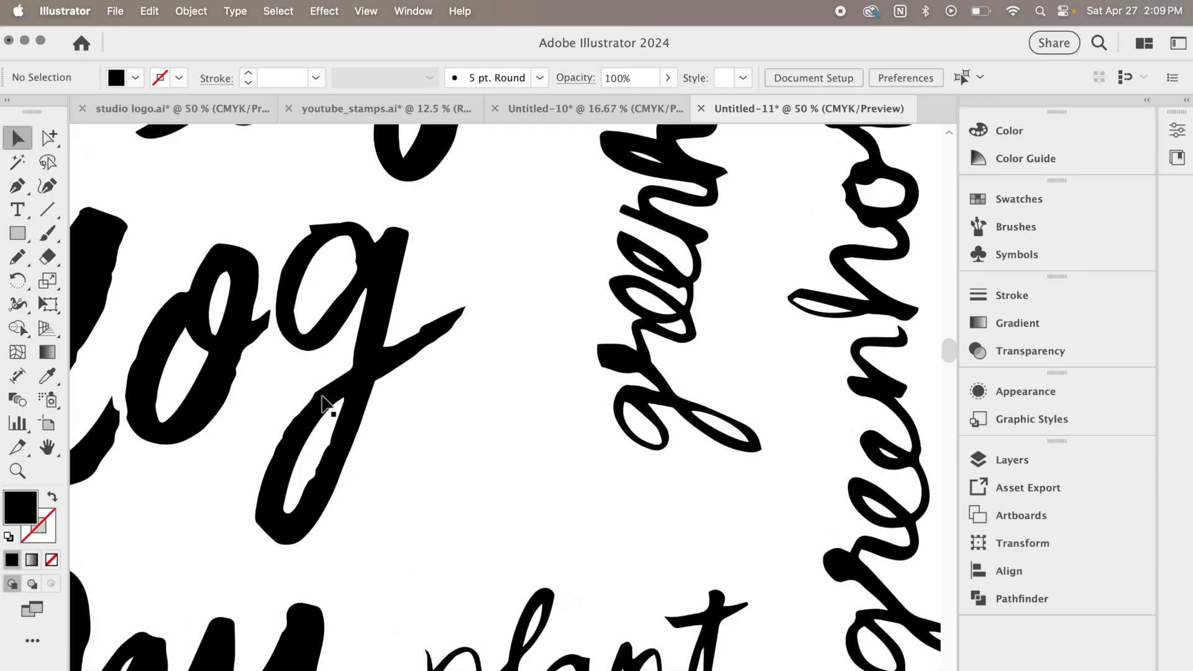
scroll(338, 444, left, 10)
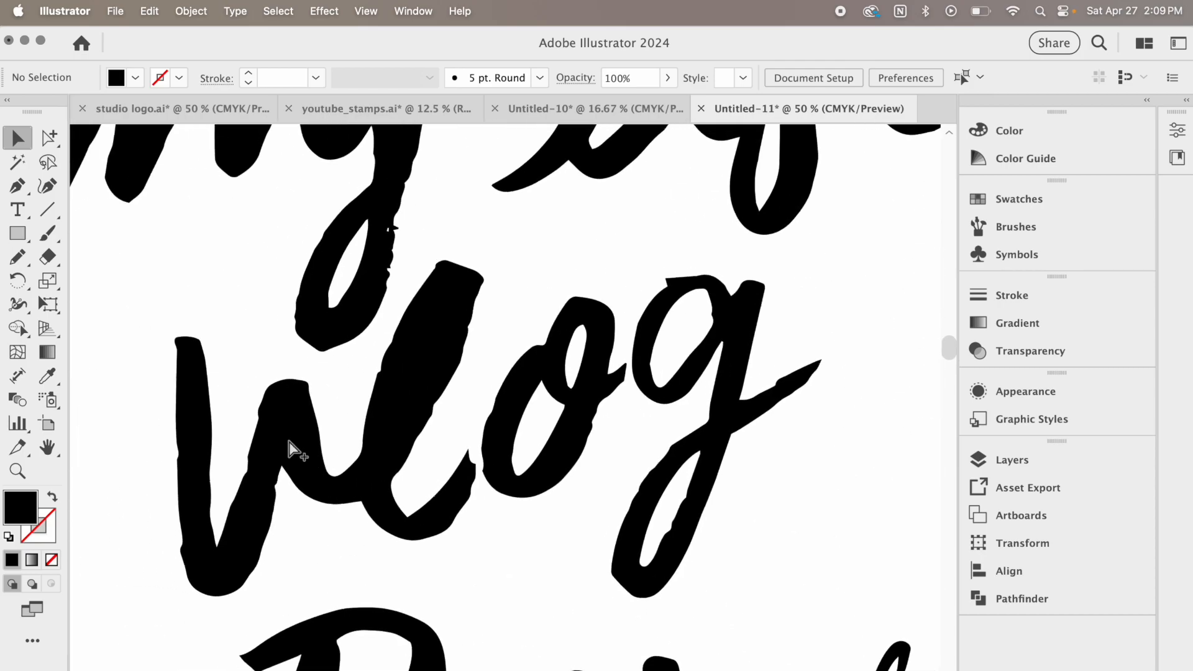
key(super+minus)
key(super+minus)
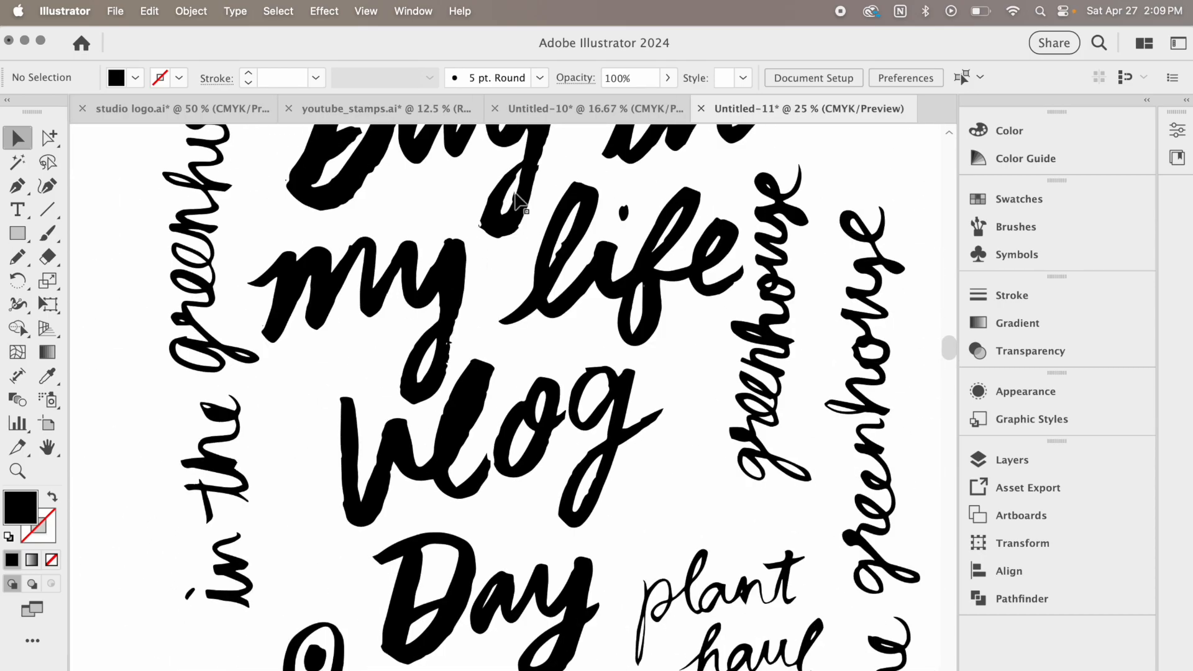
click(514, 230)
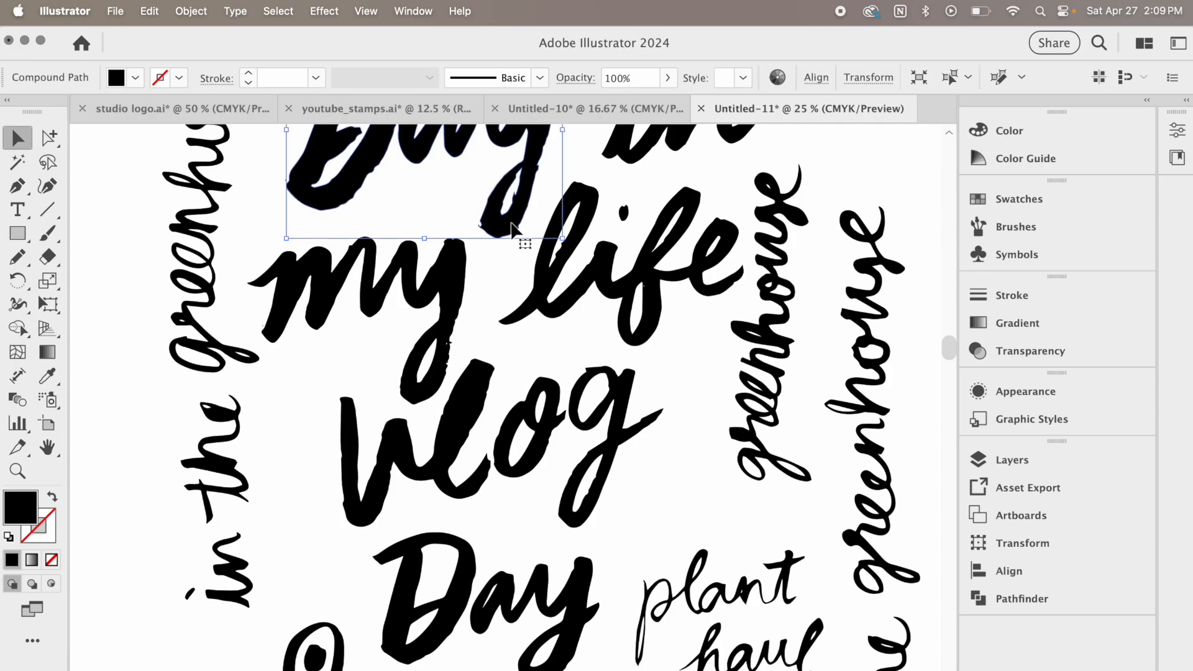
click(21, 260)
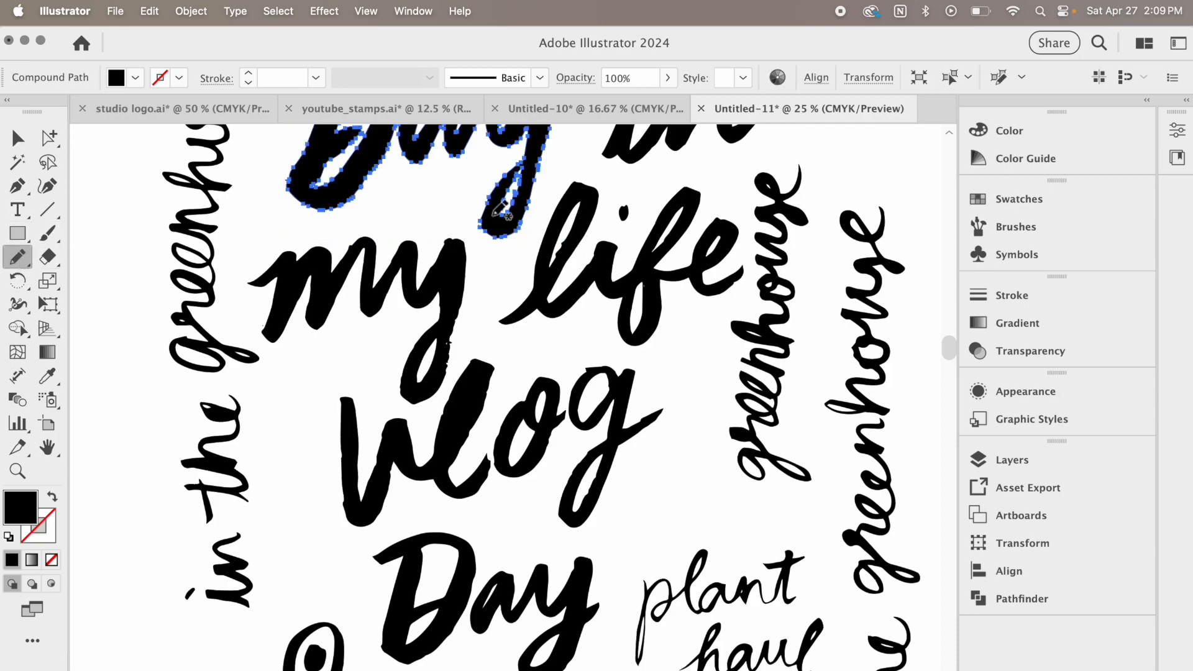
drag(495, 190, 484, 234)
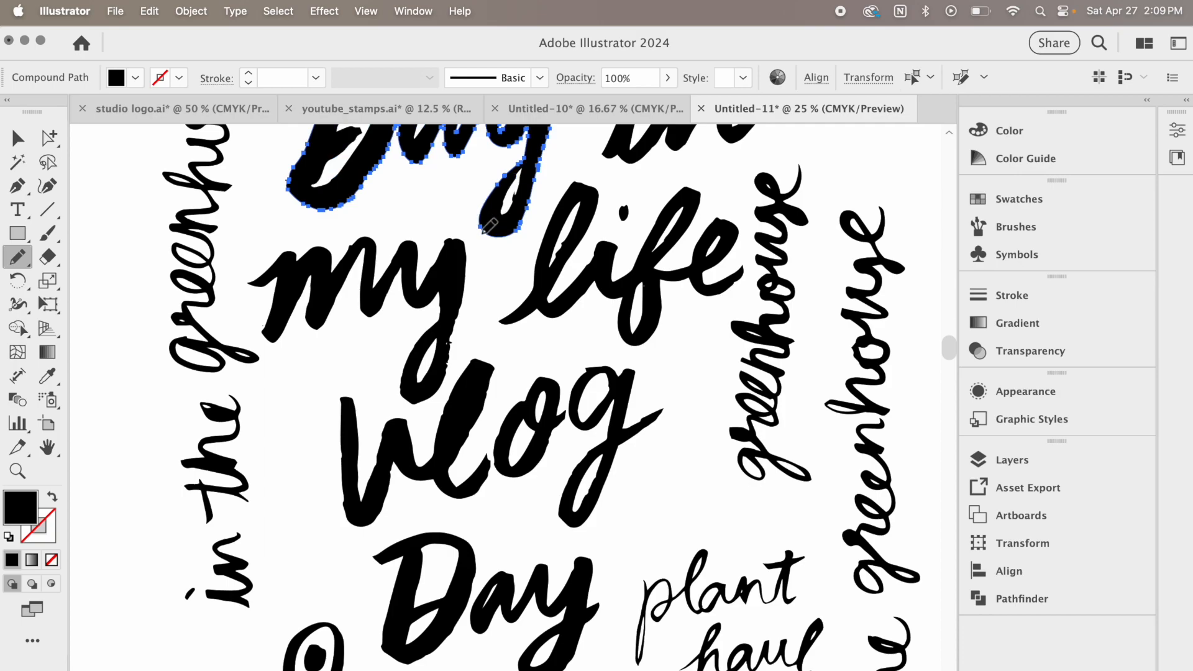
Smooth the rough lower edge of the D in the large "Day" lettering with the Smooth tool
click(17, 256)
click(97, 301)
mouse_move(296, 176)
mouse_down()
mouse_move(308, 201)
mouse_move(366, 190)
mouse_move(388, 156)
mouse_up()
scroll(645, 492, down, 3)
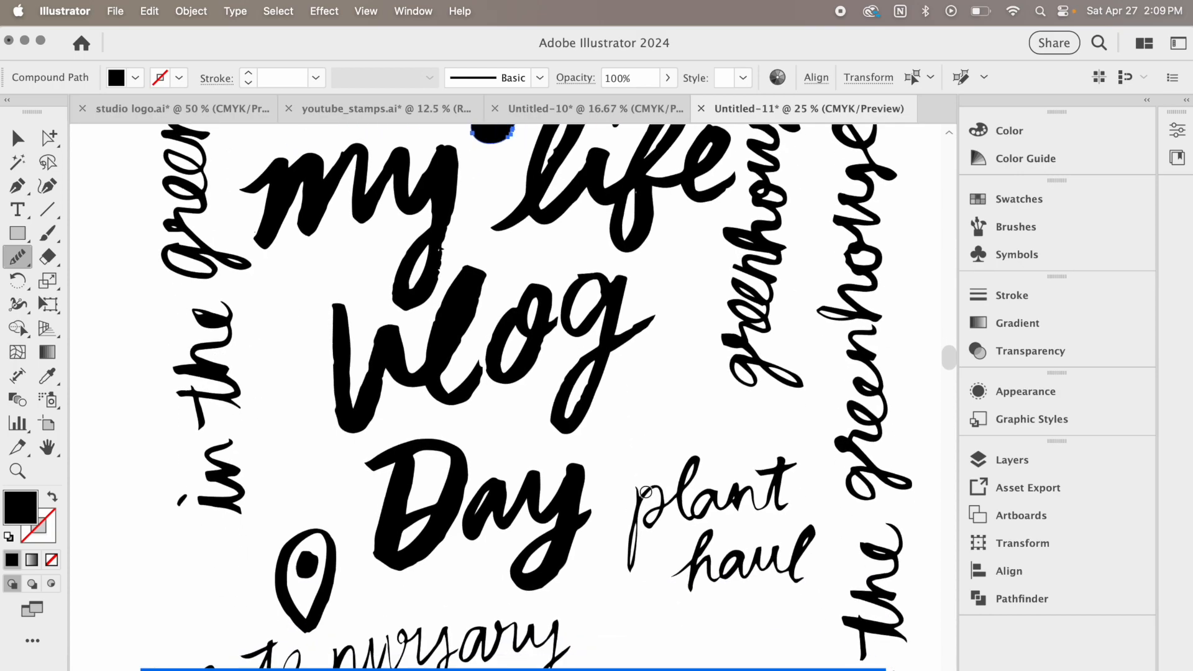
click(18, 138)
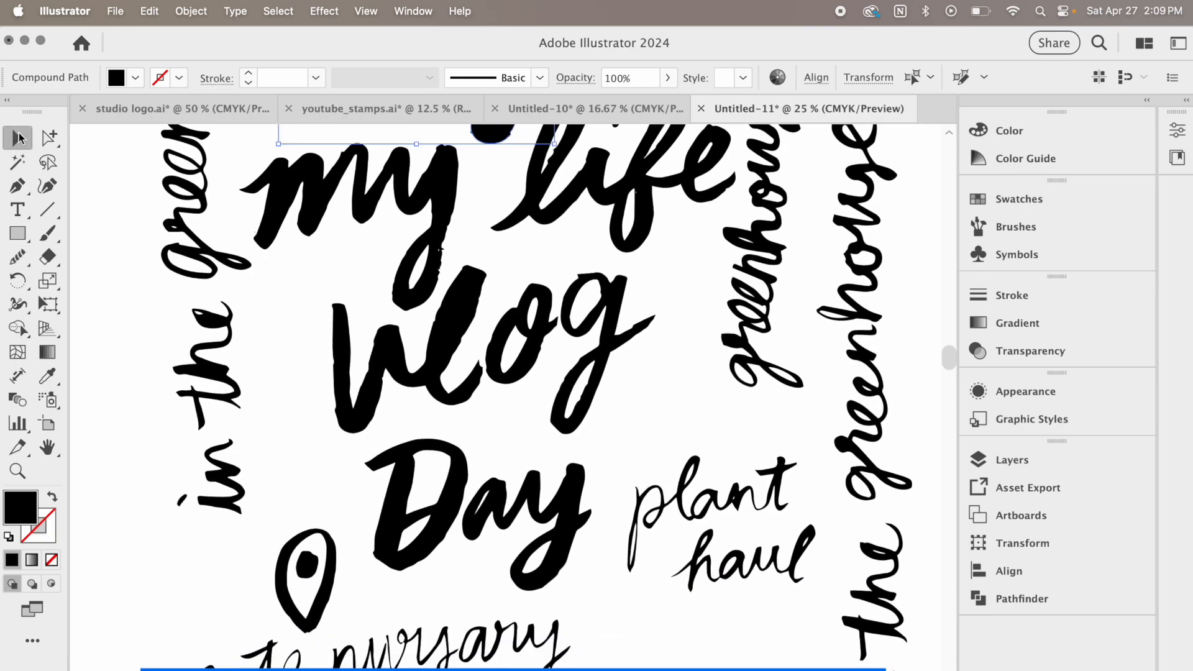
click(274, 314)
key(super+minus)
key(super+minus)
key(super+minus)
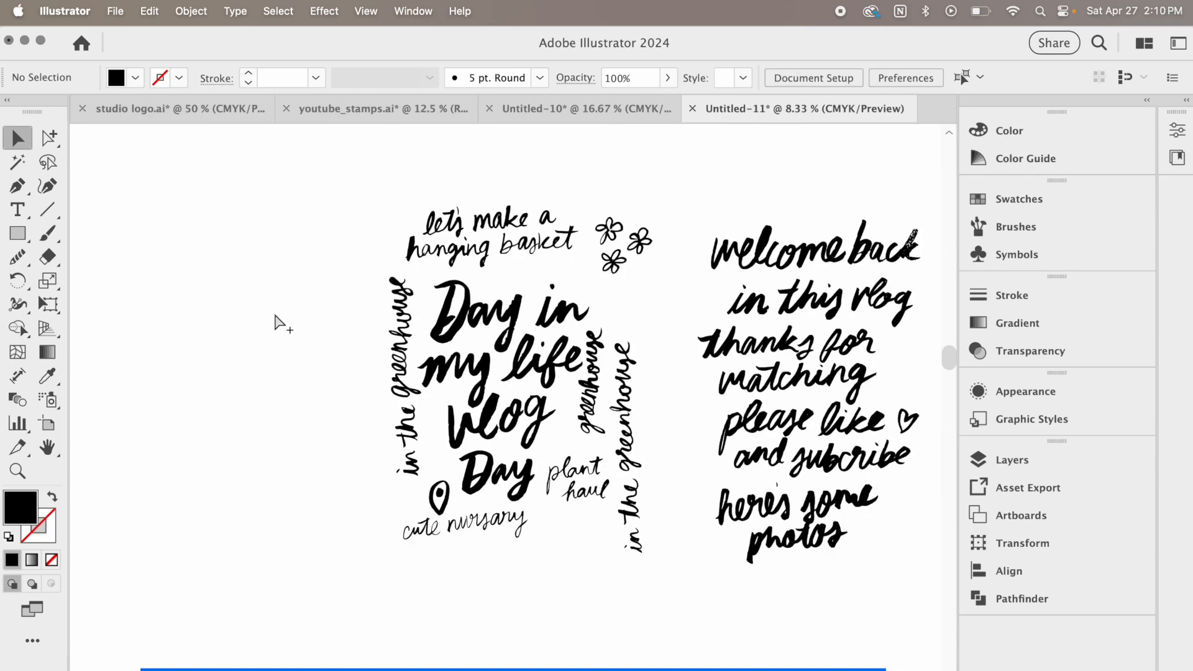
Undo the recent edge edits on the large "Day" lettering and deselect it
key(super+z)
key(super+z)
key(super+z)
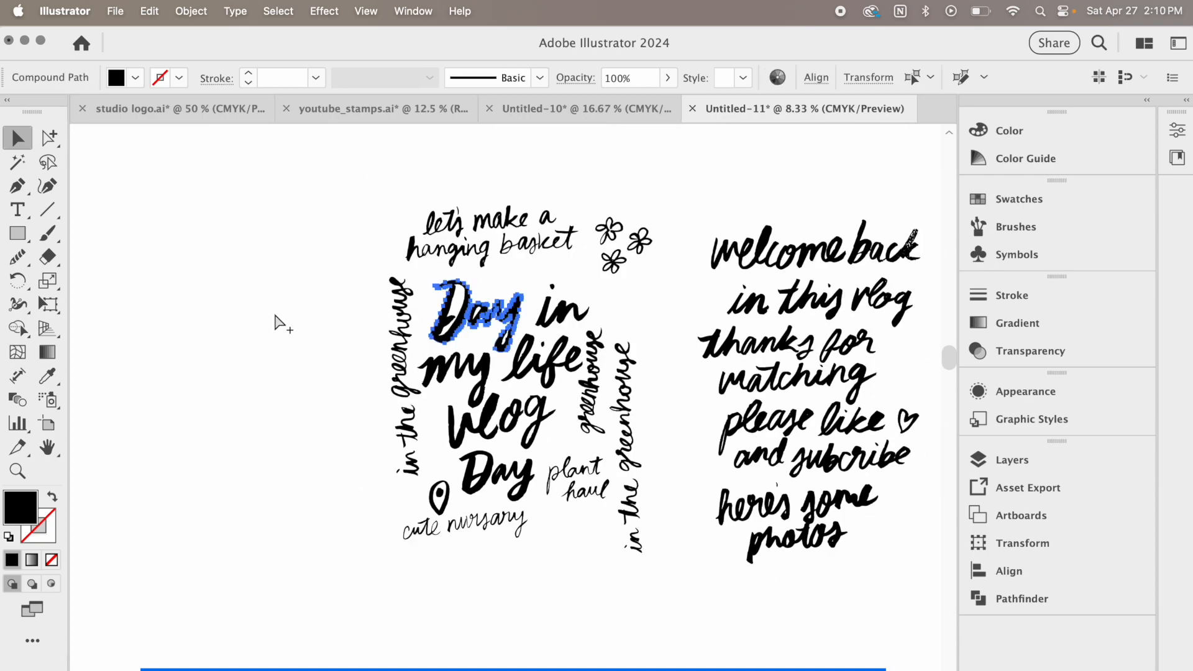
click(303, 340)
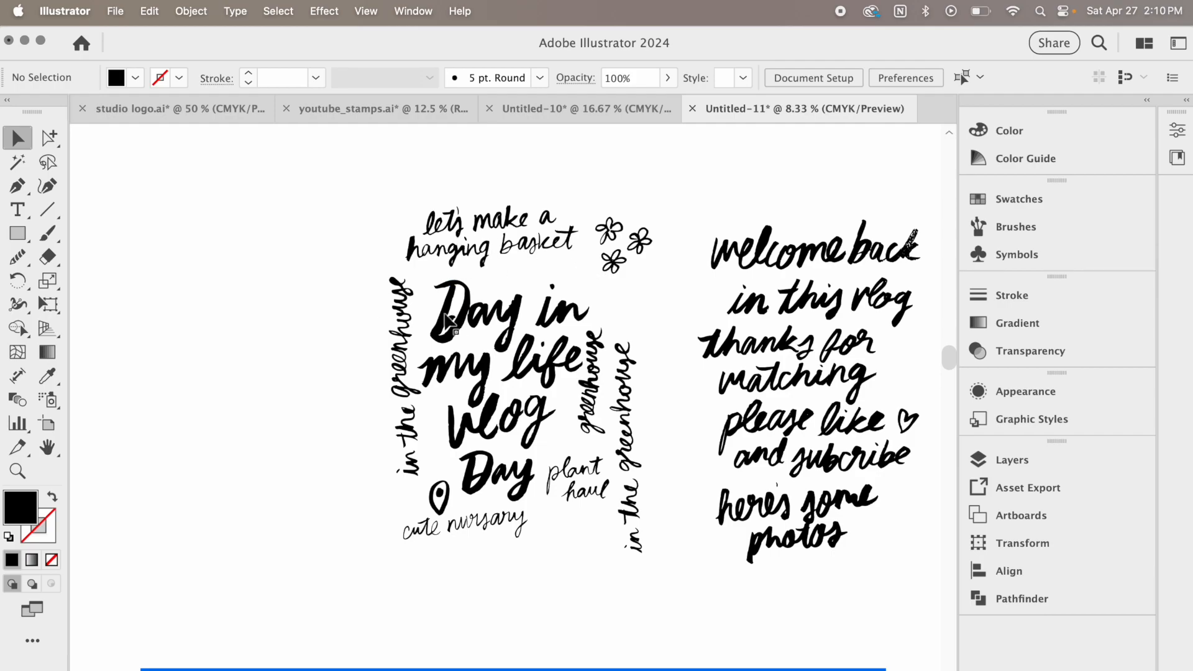
Move the greenhouse, nursery and "plant haul" phrases into a separate column beside the sheet, turning the vertical greenhouse lettering horizontal
click(558, 423)
click(350, 261)
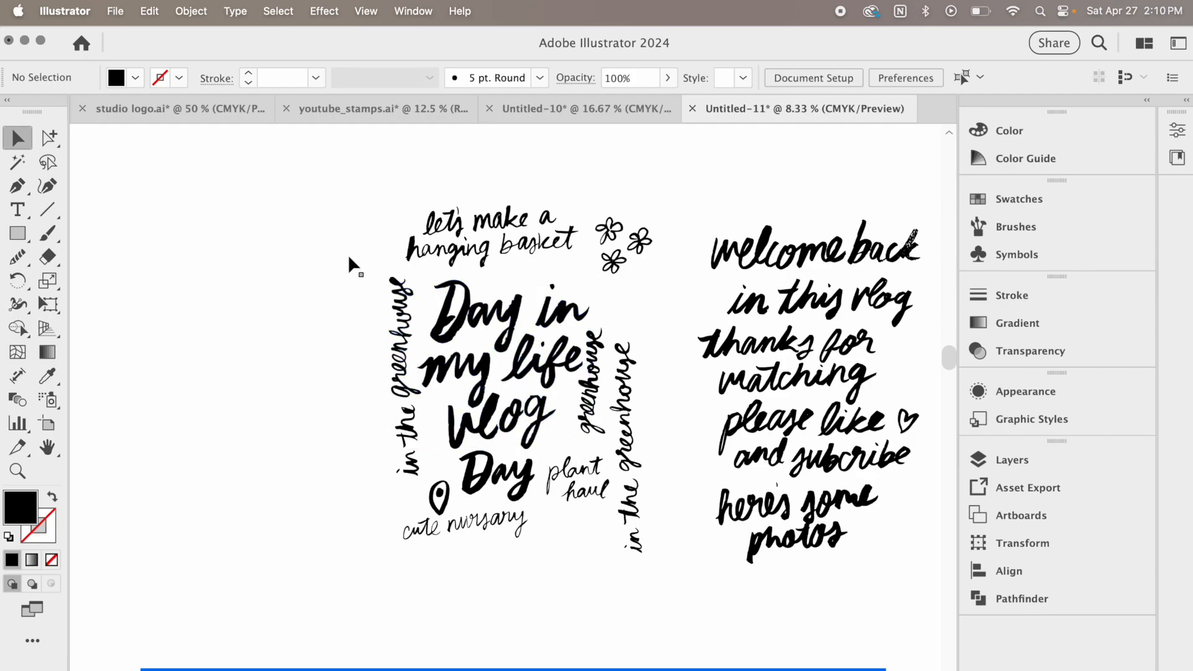
click(422, 480)
click(440, 373)
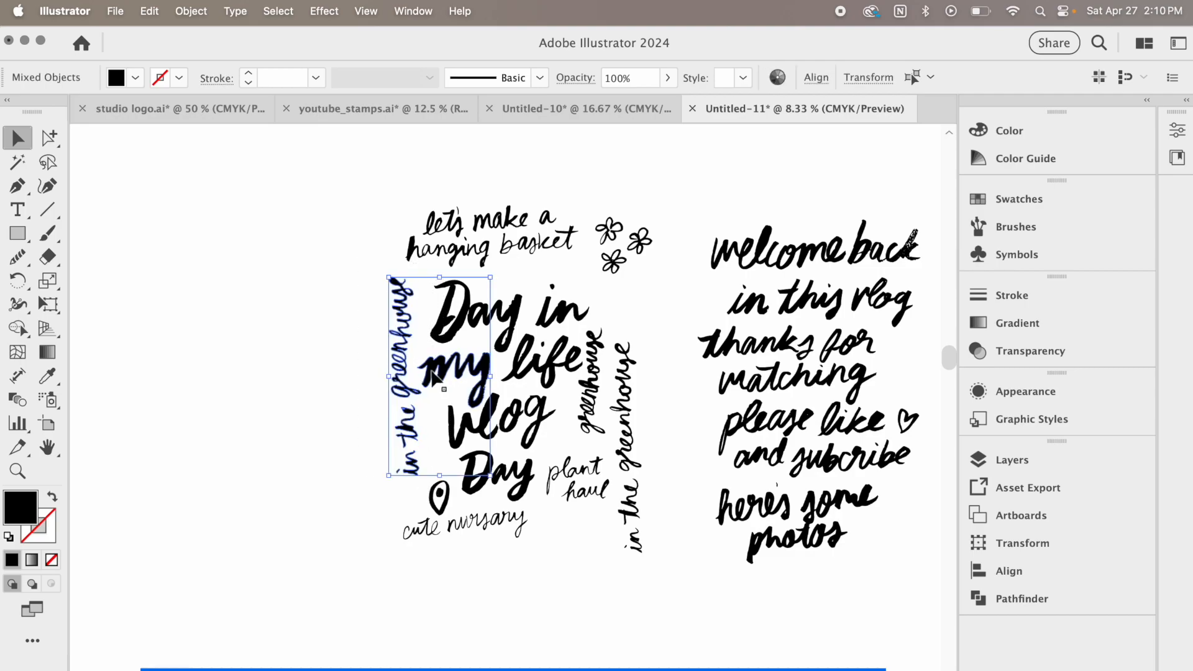
drag(297, 224, 348, 310)
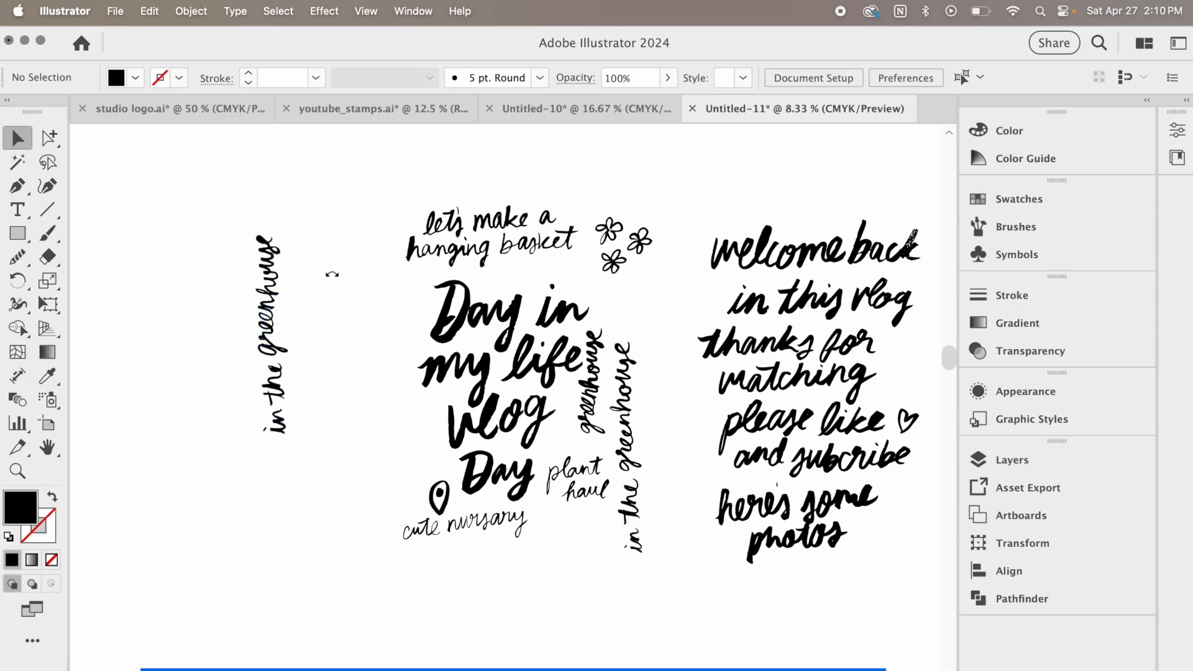
click(271, 289)
drag(287, 224, 349, 331)
click(272, 258)
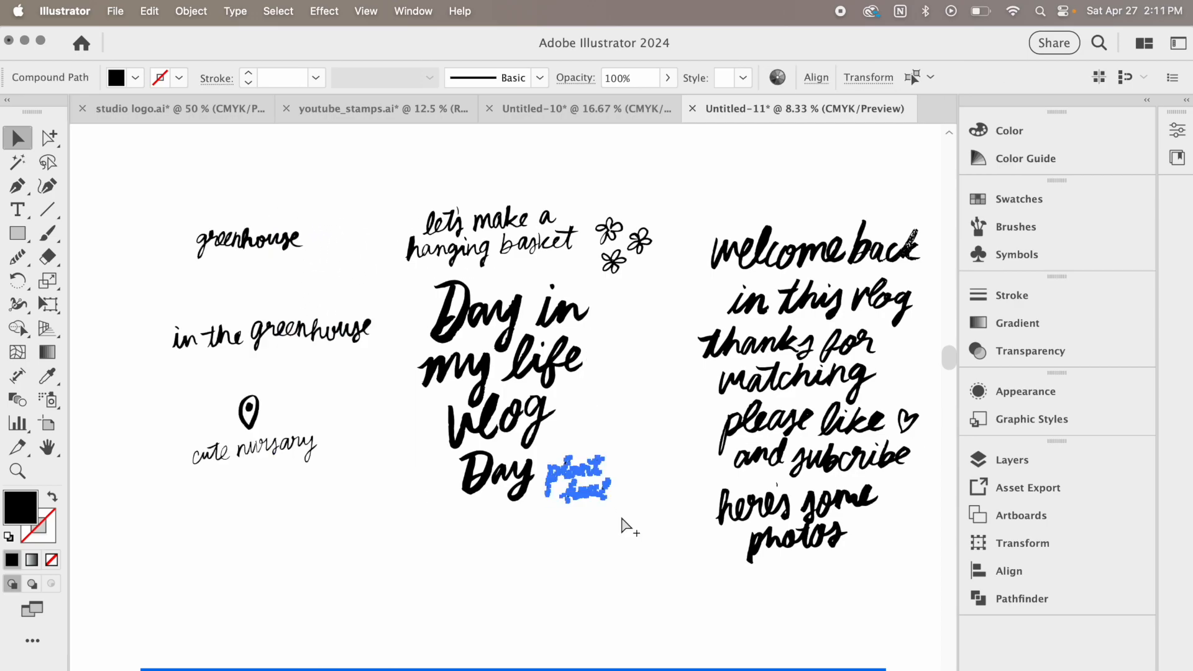
click(600, 482)
drag(597, 477, 272, 522)
Move the "Day in my life vlog" block slightly down and delete the extra "Day" beneath it
drag(425, 280, 601, 513)
drag(532, 412, 552, 455)
click(638, 470)
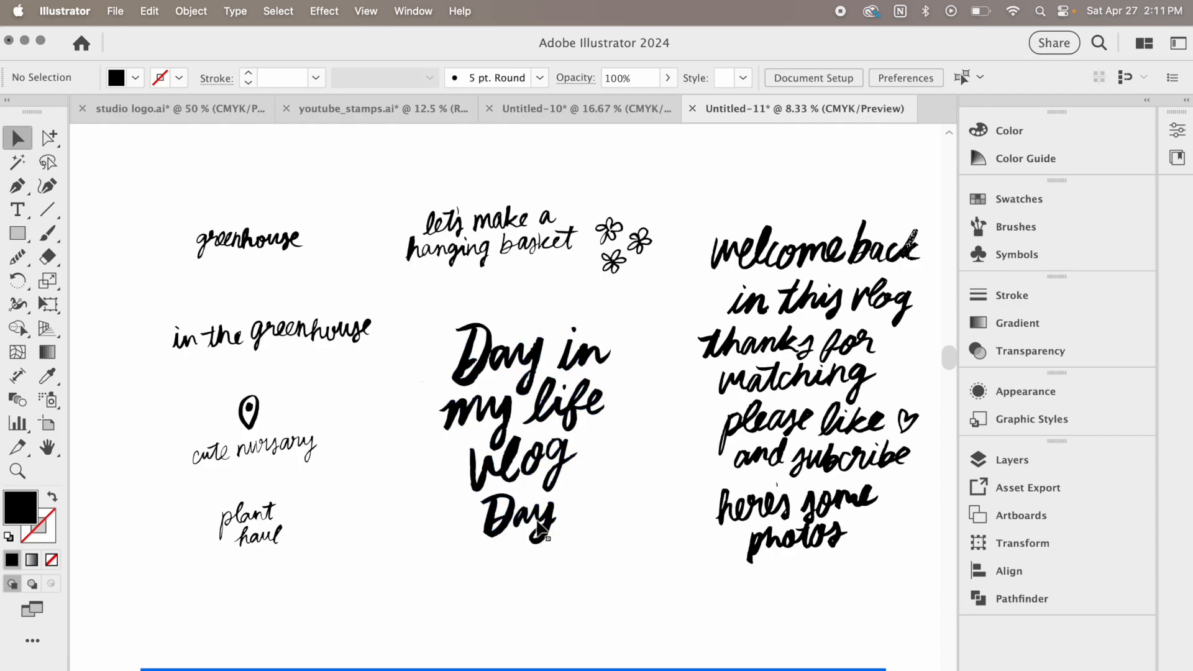
drag(471, 505, 565, 554)
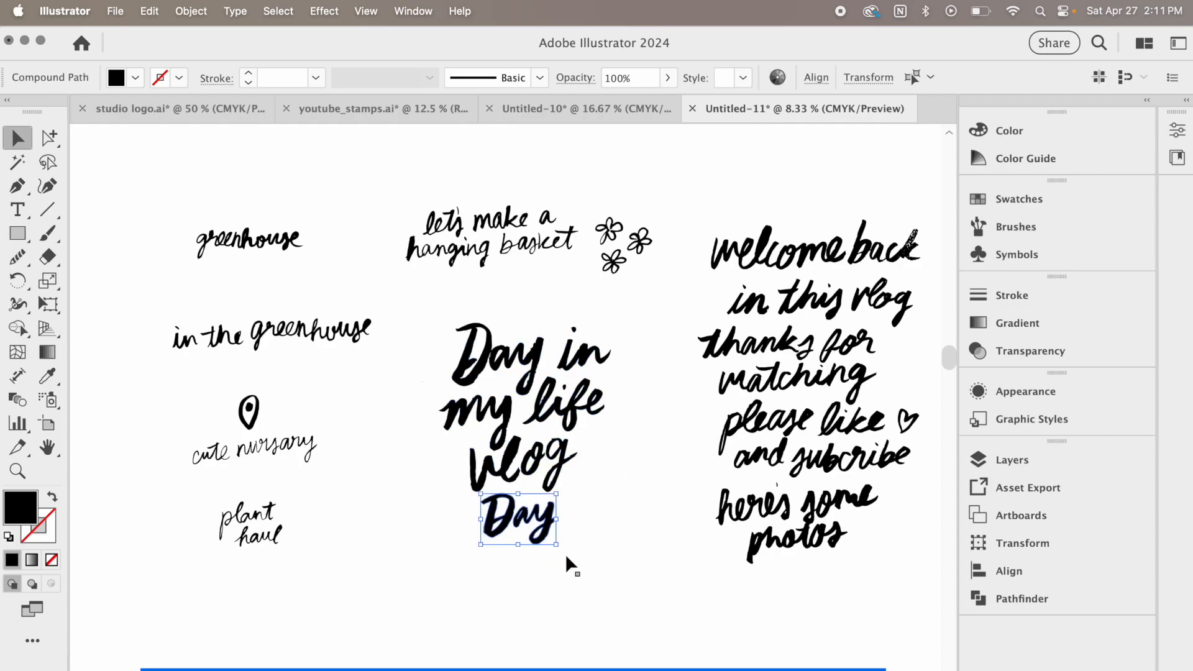
key(Delete)
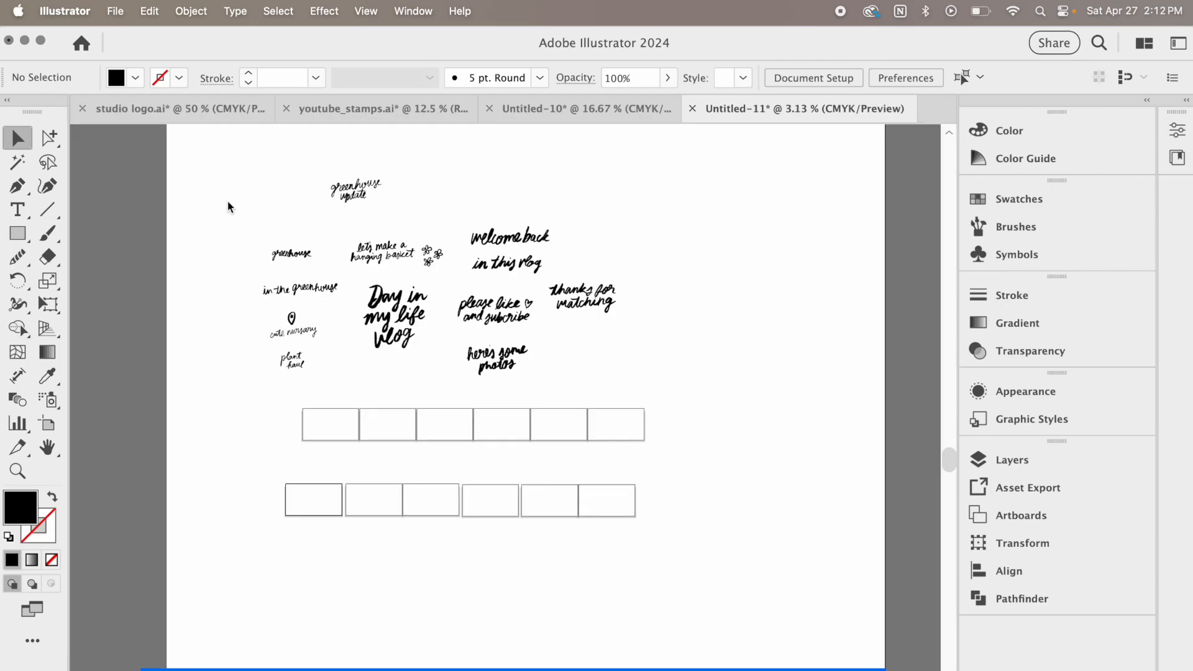
Group the "Day in my life vlog" lettering and scale it down to fit the height of one small artboard
key(super+equal)
key(super+equal)
scroll(721, 479, left, 5)
scroll(721, 478, up, 3)
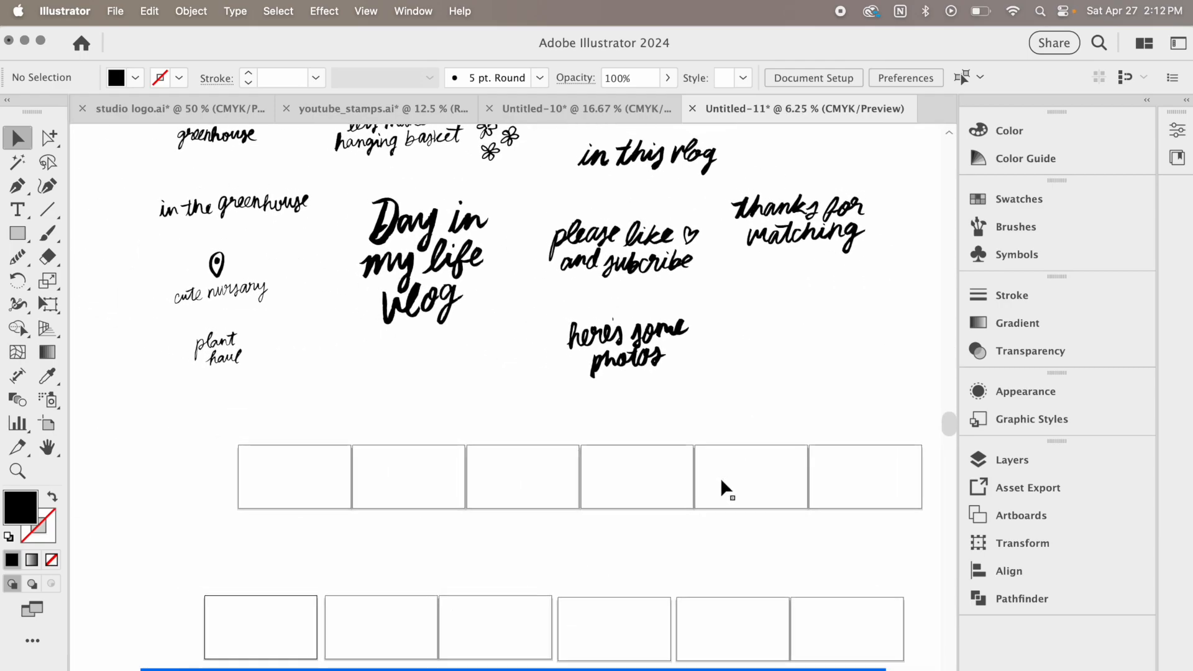
click(521, 296)
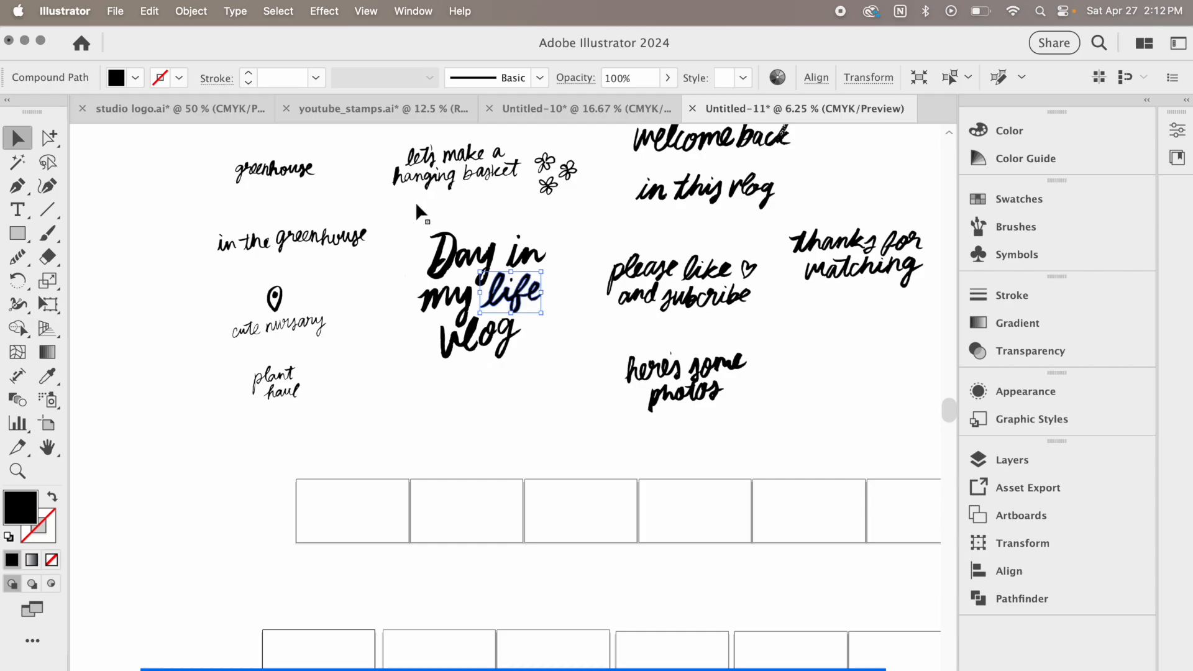
drag(415, 214, 543, 385)
key(super+g)
drag(546, 232, 486, 283)
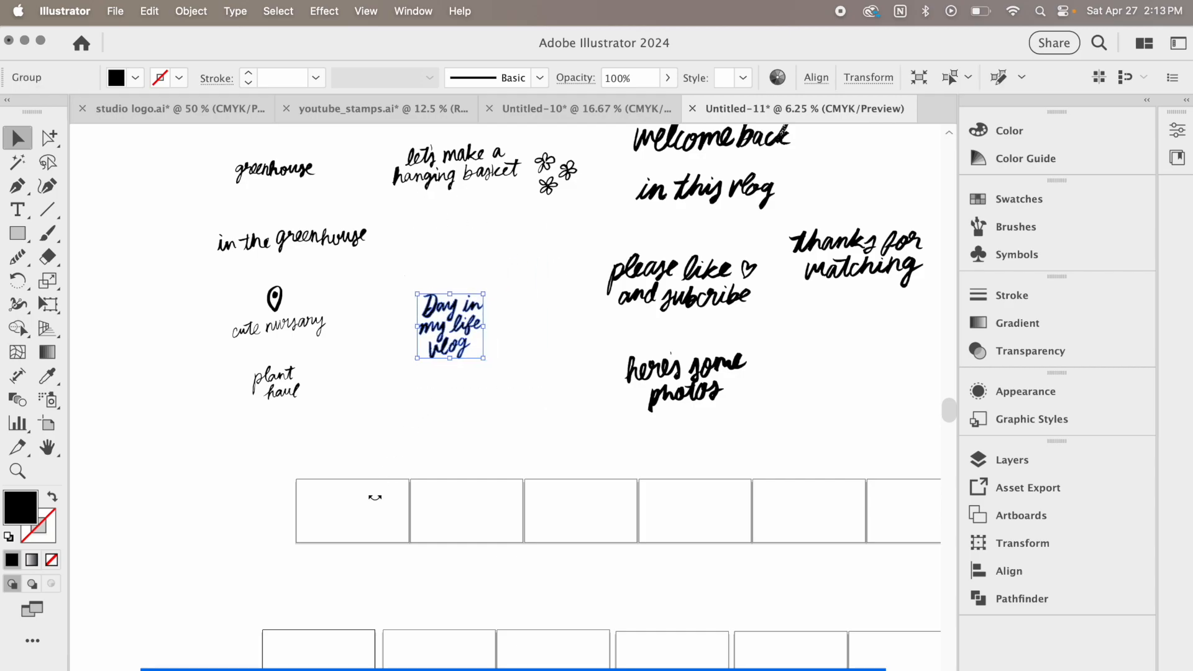
Center the "Day in my life vlog" group horizontally and vertically on the first artboard of the upper row
click(372, 526)
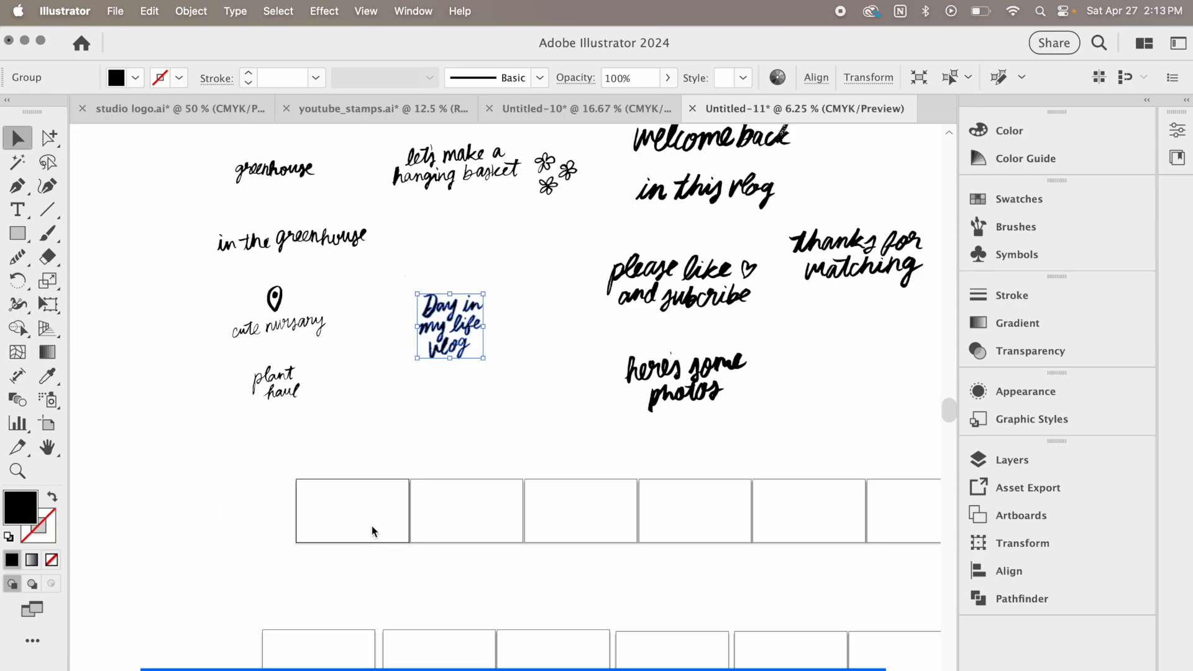
click(817, 77)
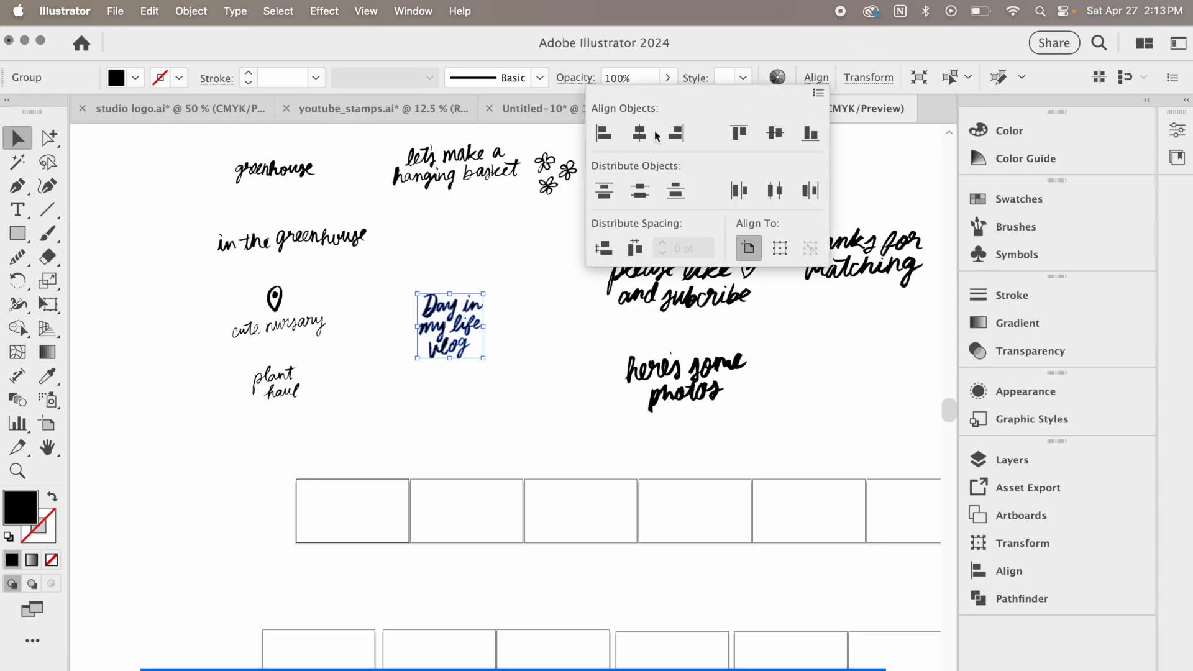
click(640, 133)
click(775, 133)
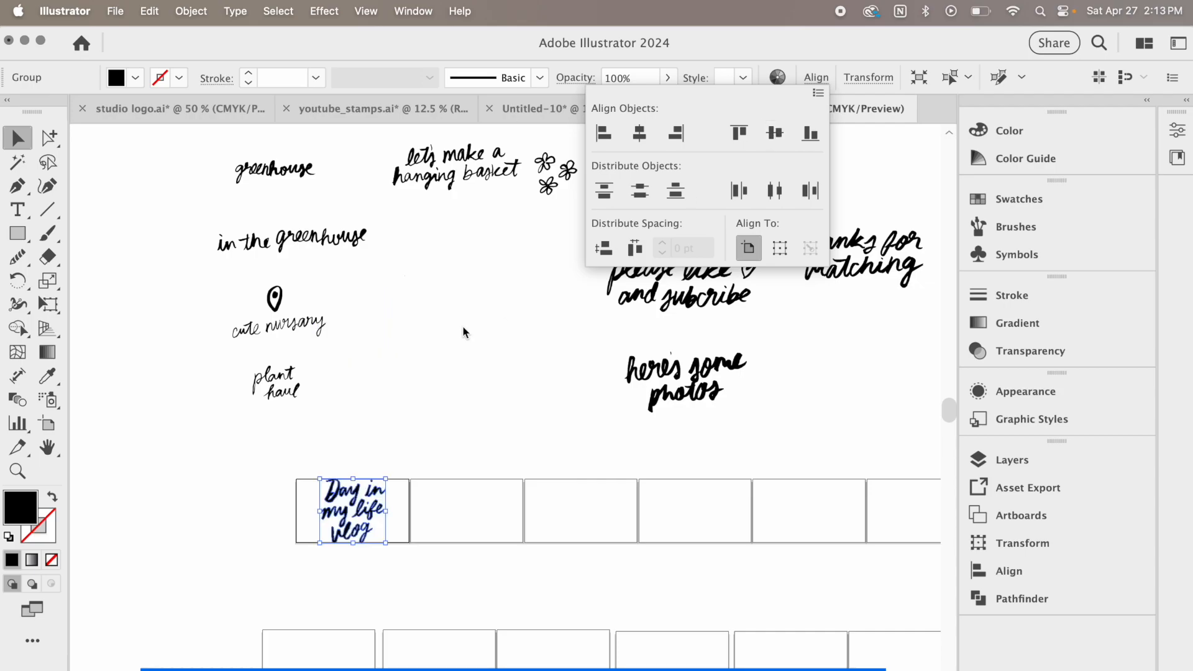
key(Escape)
Scale down the five phrase groups from "welcome back" to "here's some photos" together to artboard size
scroll(463, 332, right, 5)
scroll(444, 244, up, 2)
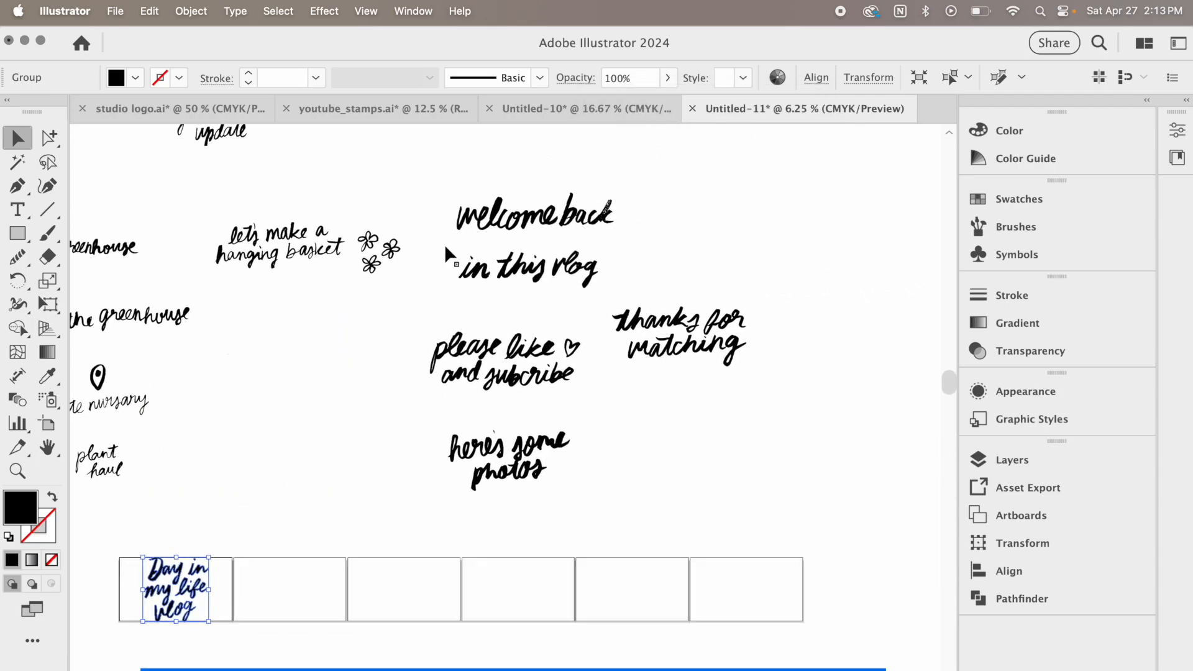
drag(440, 193, 820, 522)
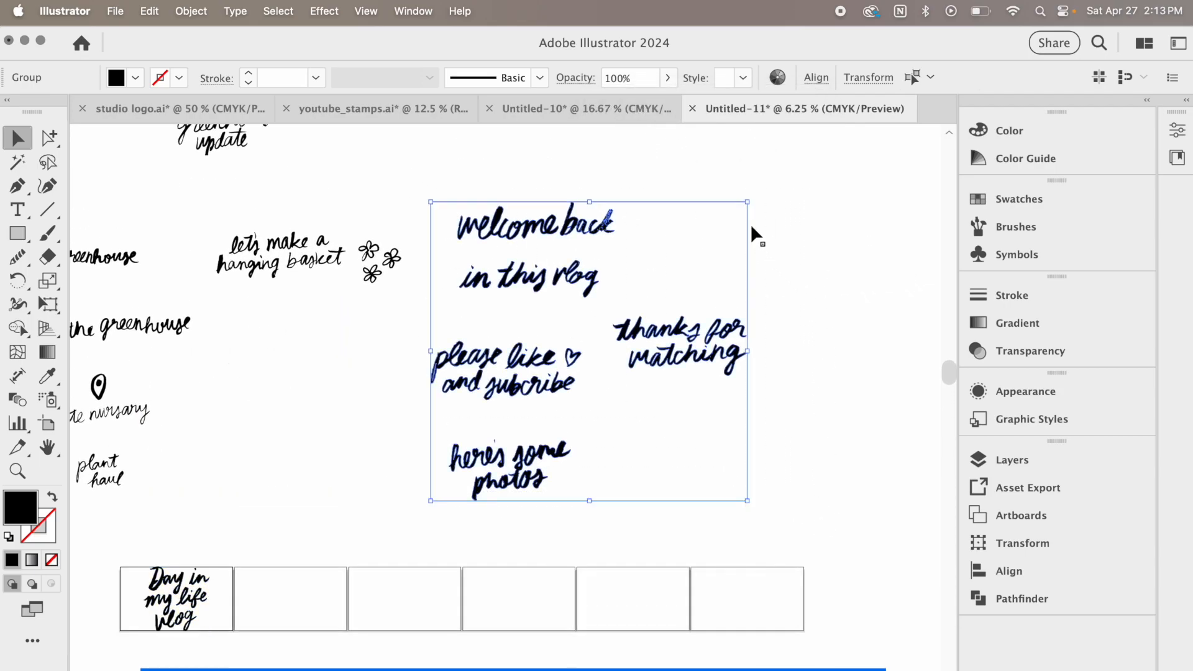
drag(748, 202, 612, 328)
Center the reduced vlog phrases, including "in this vlog", "here's some photos" and "thanks for watching", on separate artboards in the upper row
click(490, 373)
click(816, 78)
click(641, 134)
click(775, 134)
click(633, 599)
click(476, 483)
click(573, 413)
Fit and center the greenhouse, hanging basket, nursery and plant haul phrases on separate artboards in the lower row
scroll(255, 178, down, 4)
click(290, 258)
click(816, 77)
click(641, 135)
click(775, 134)
click(575, 327)
scroll(458, 358, up, 4)
drag(385, 309, 505, 570)
scroll(460, 359, down, 4)
drag(572, 546, 553, 556)
scroll(460, 359, up, 4)
click(816, 77)
click(641, 135)
click(775, 135)
drag(288, 144, 850, 414)
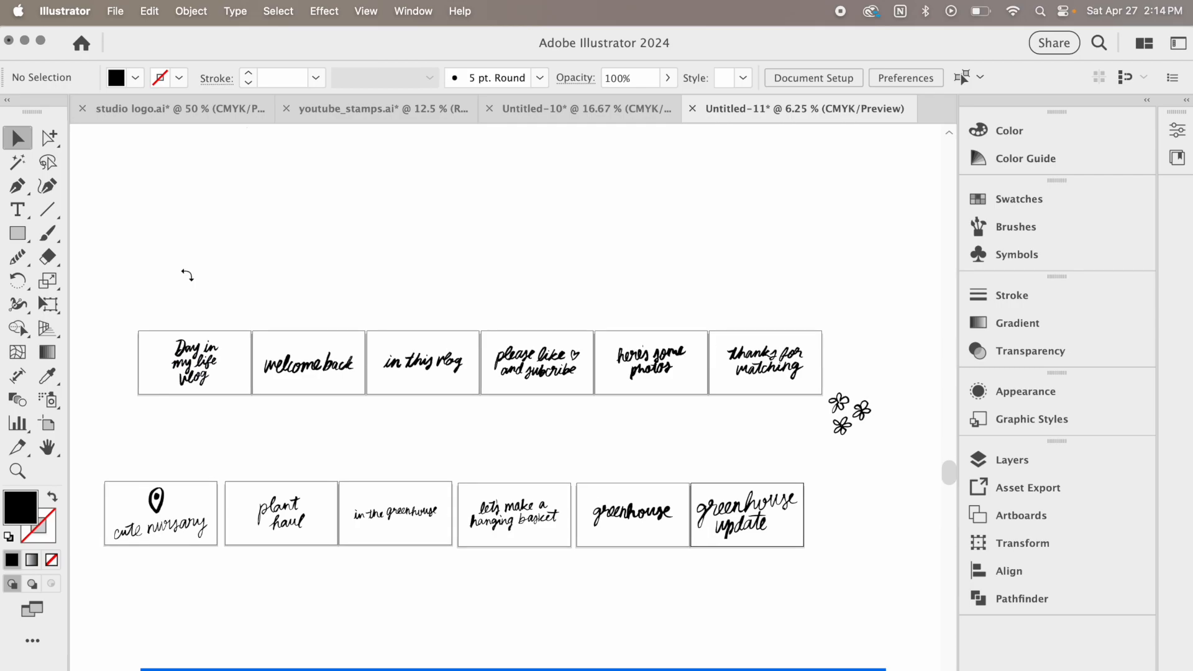
Start saving the document to the computer in Adobe Illustrator format under the name "vector type garden video"
key(super+s)
click(820, 552)
text(vecto)
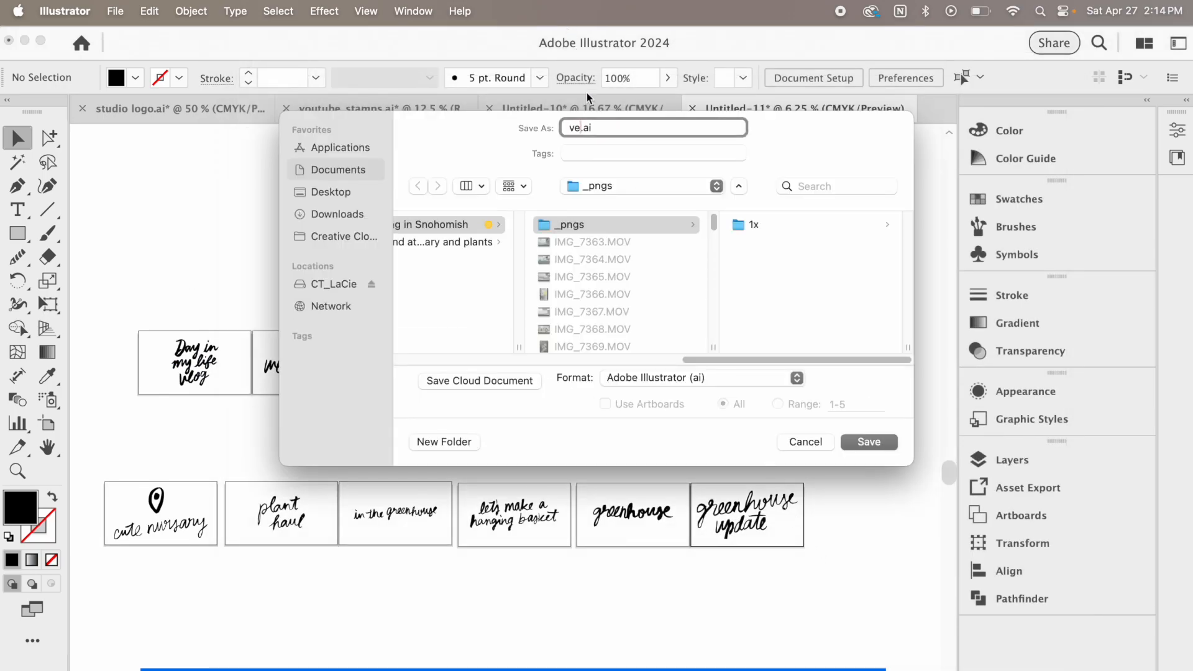
text(r type garden video)
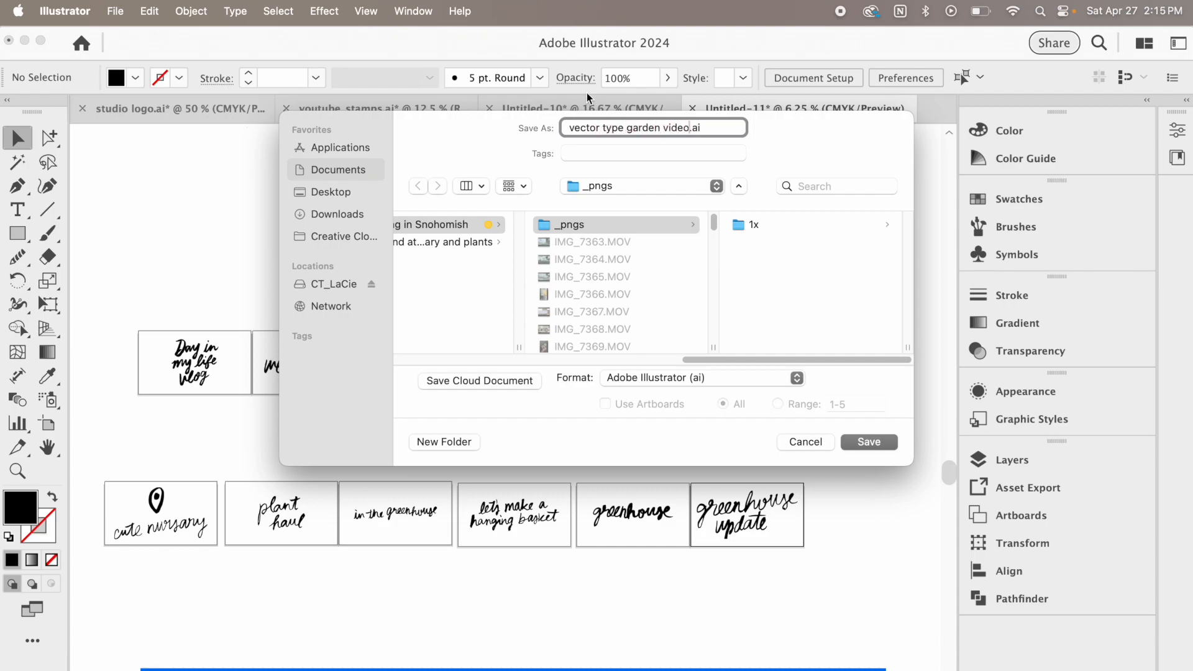
Create a "_pngs" folder inside "Weekend at the nursary and plants" and save the Illustrator file in it
scroll(568, 256, left, 5)
click(569, 243)
click(569, 242)
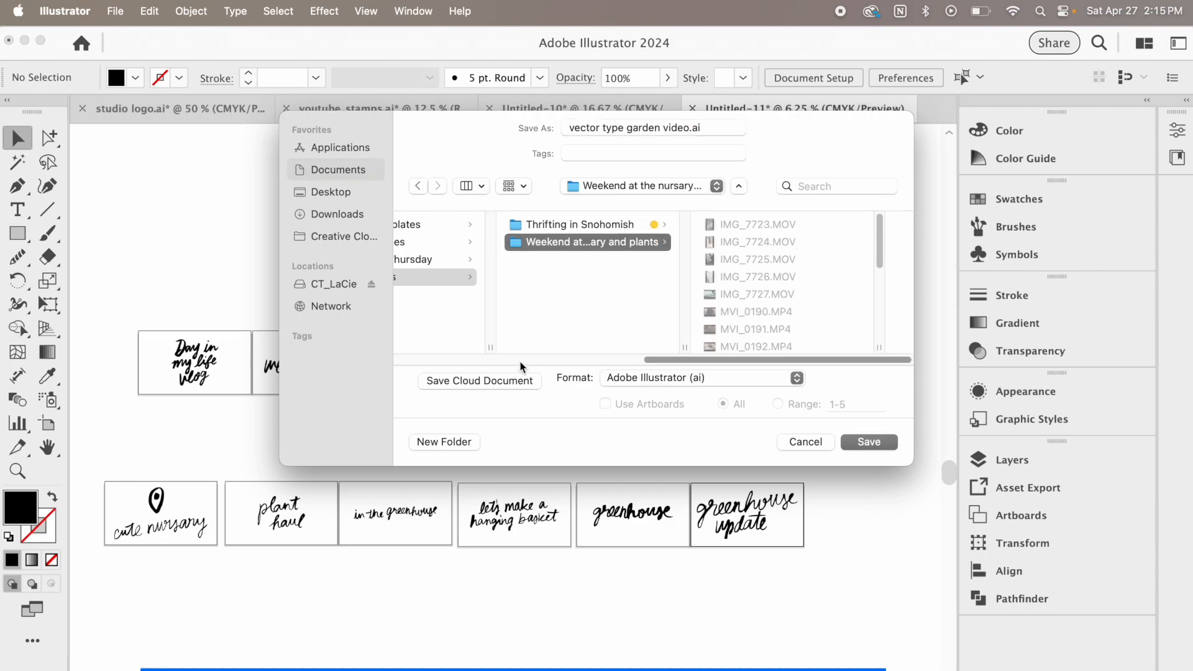
click(471, 442)
key(BackSpace)
text(_pngs)
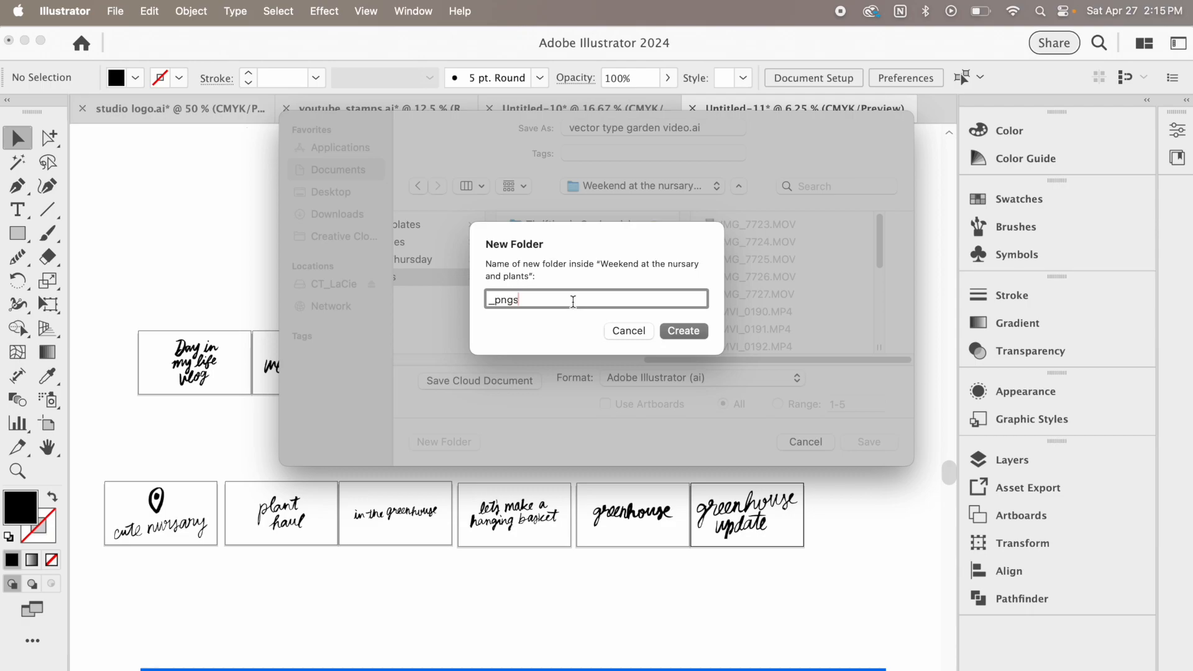
click(681, 333)
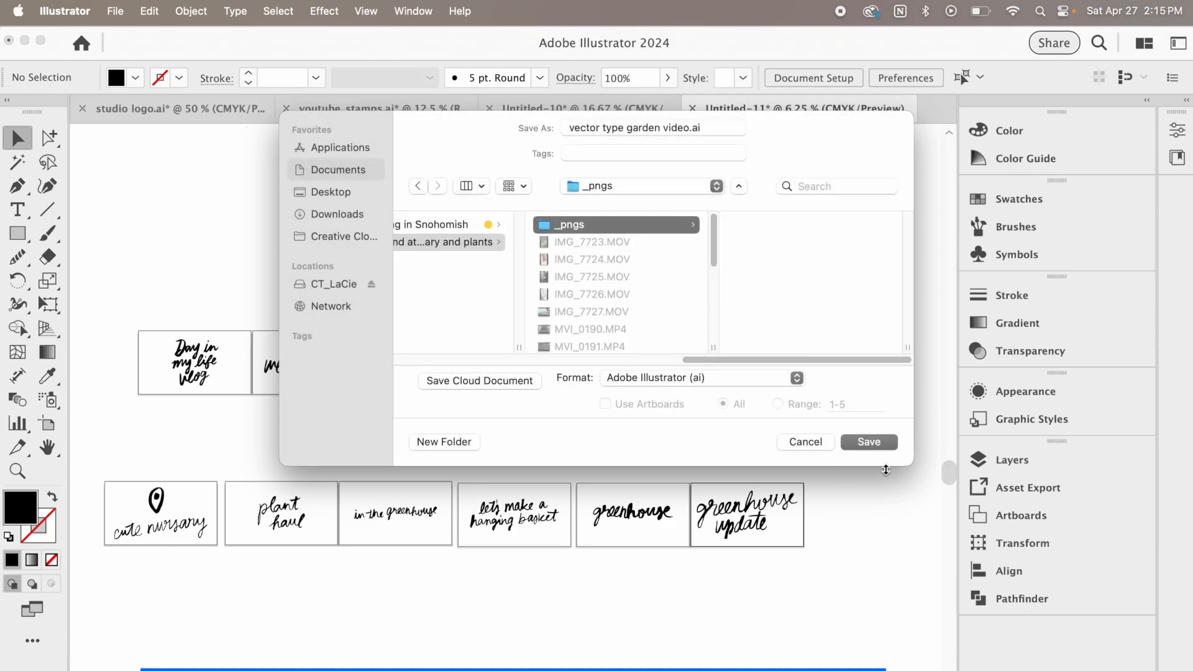
click(886, 445)
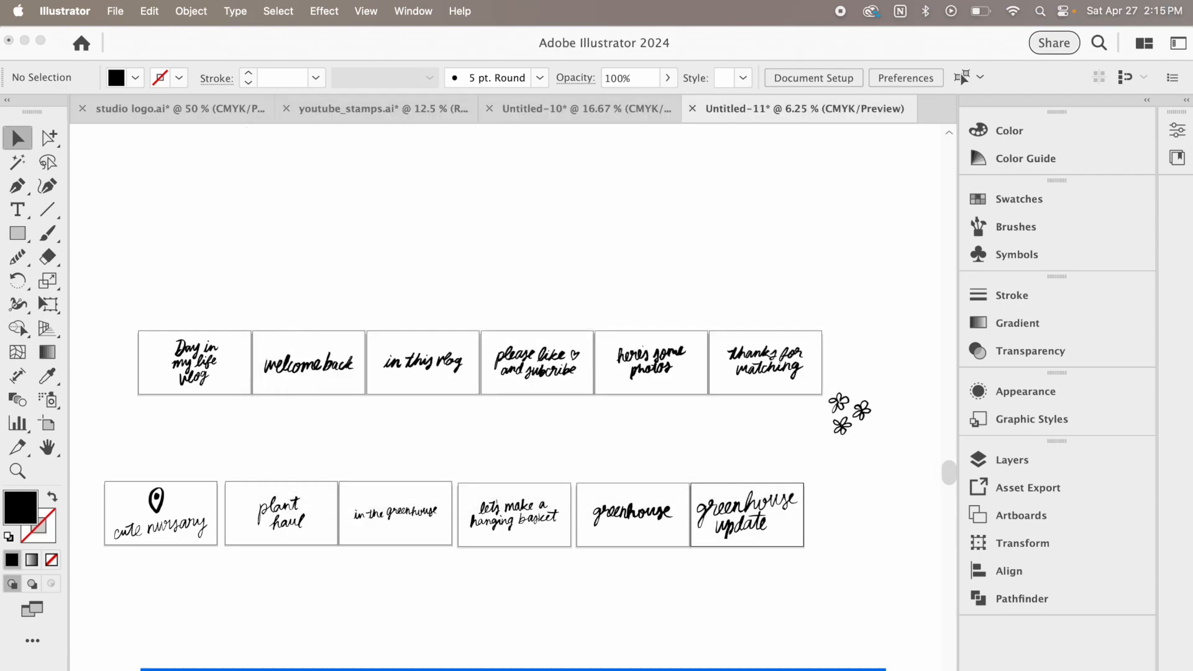
drag(1008, 271, 663, 22)
click(721, 640)
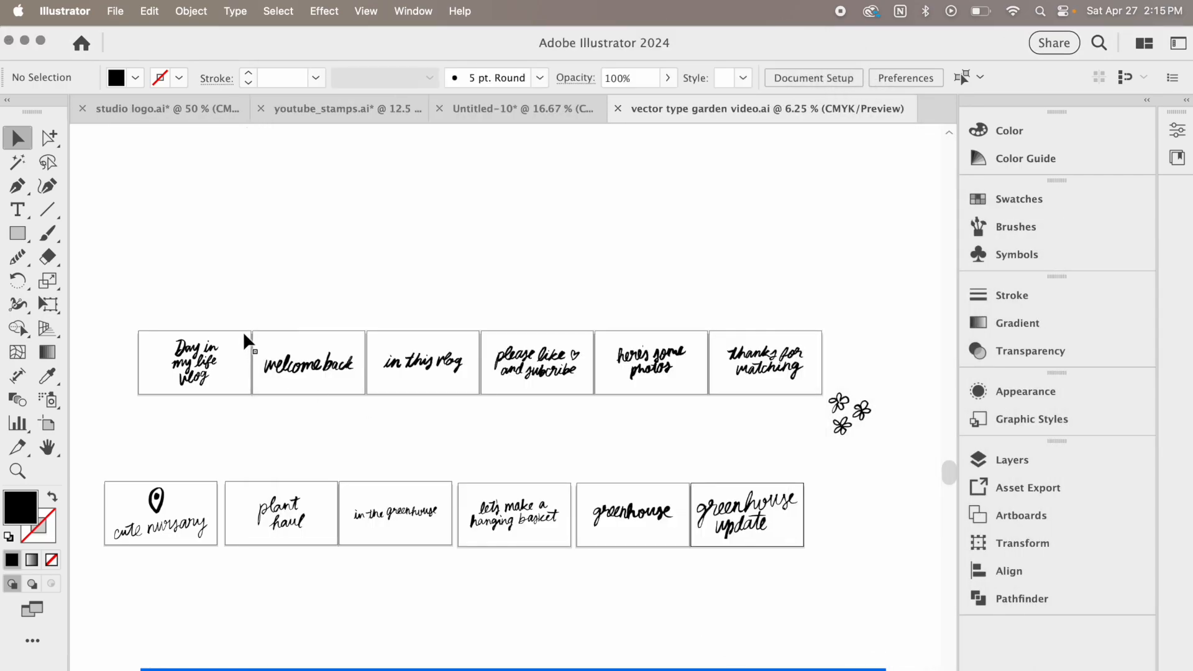
Fill all the lettering and the flowers with white and show the artwork in outline view
drag(95, 240, 922, 579)
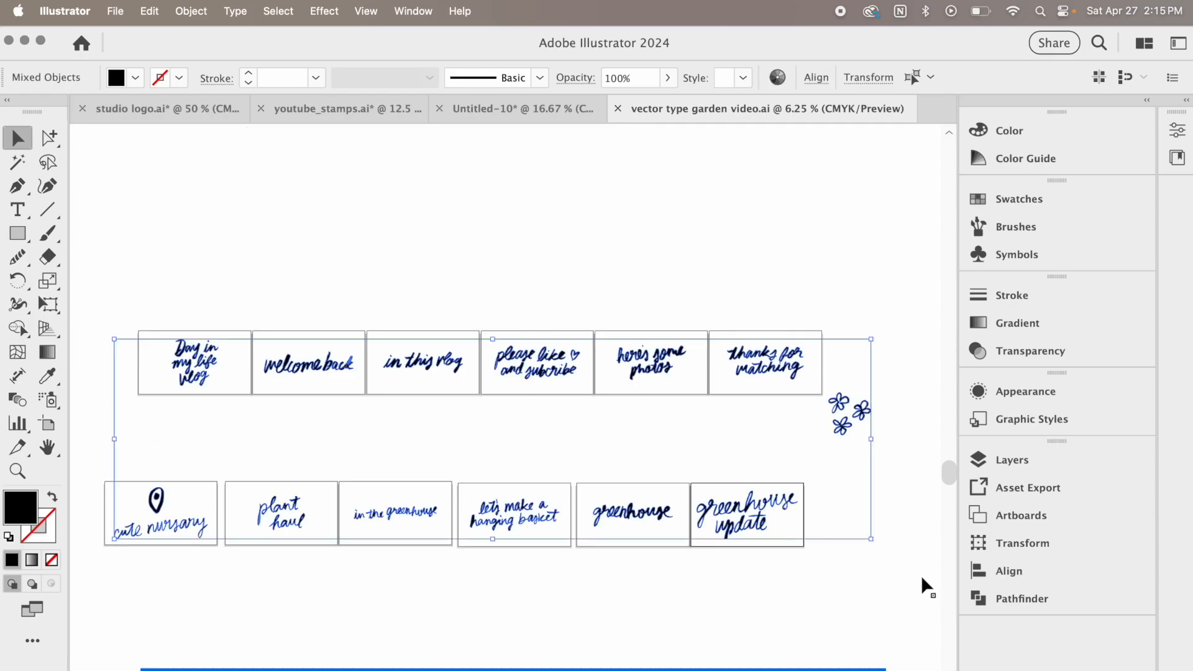
click(136, 84)
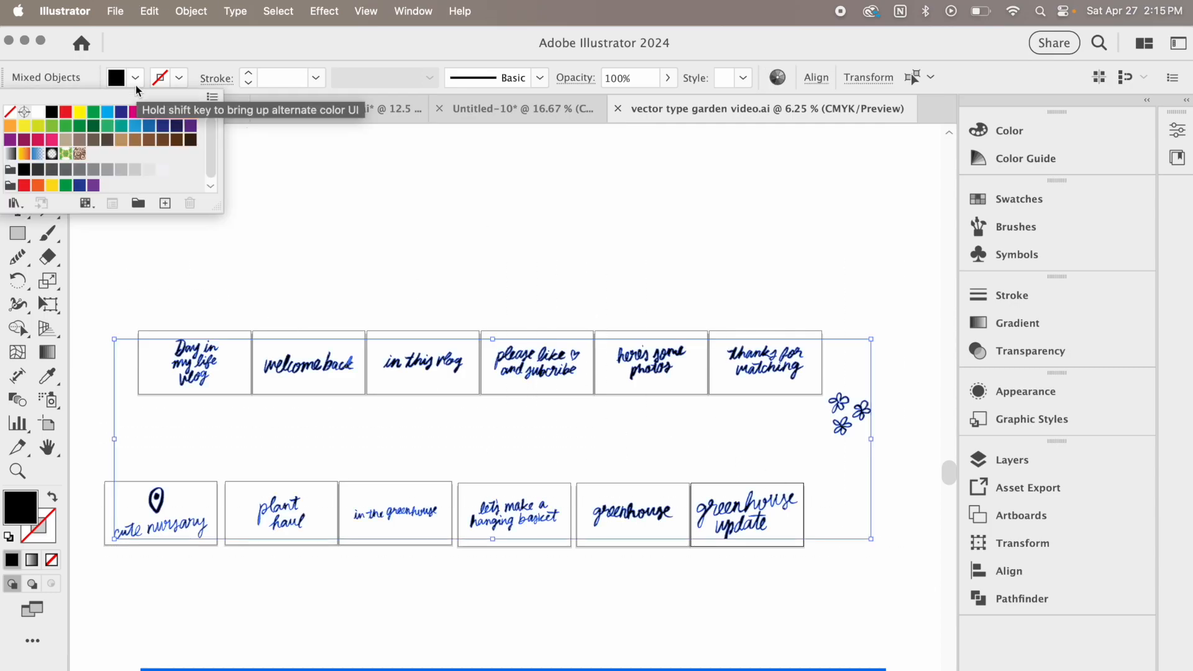
click(39, 116)
click(388, 256)
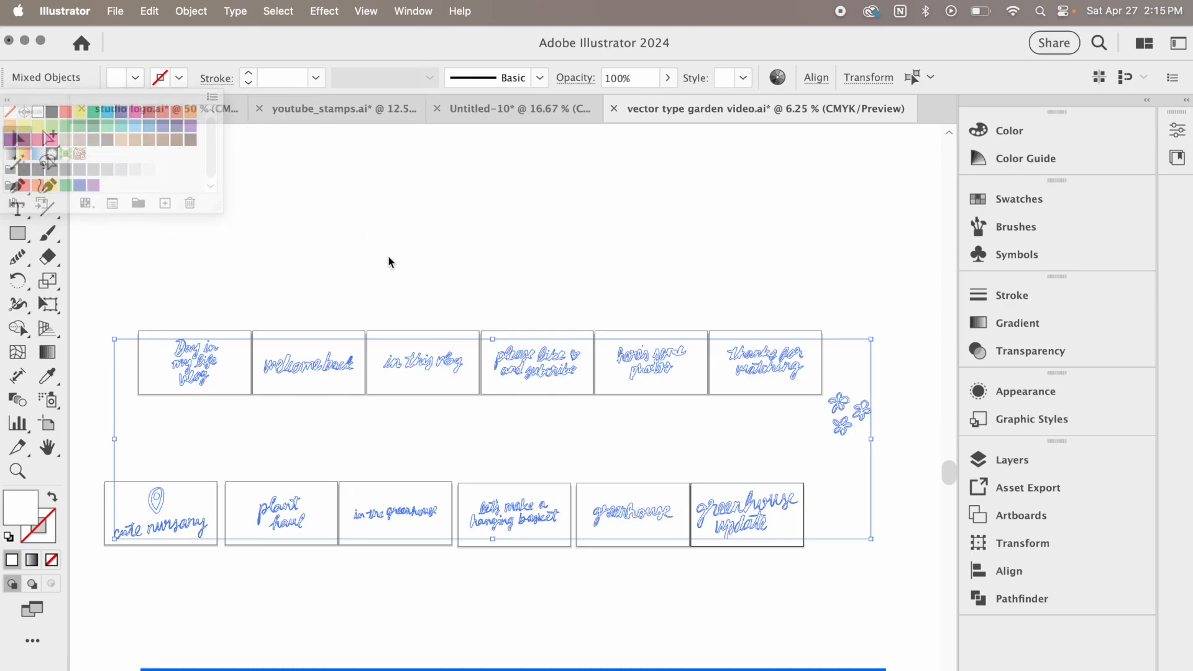
click(387, 256)
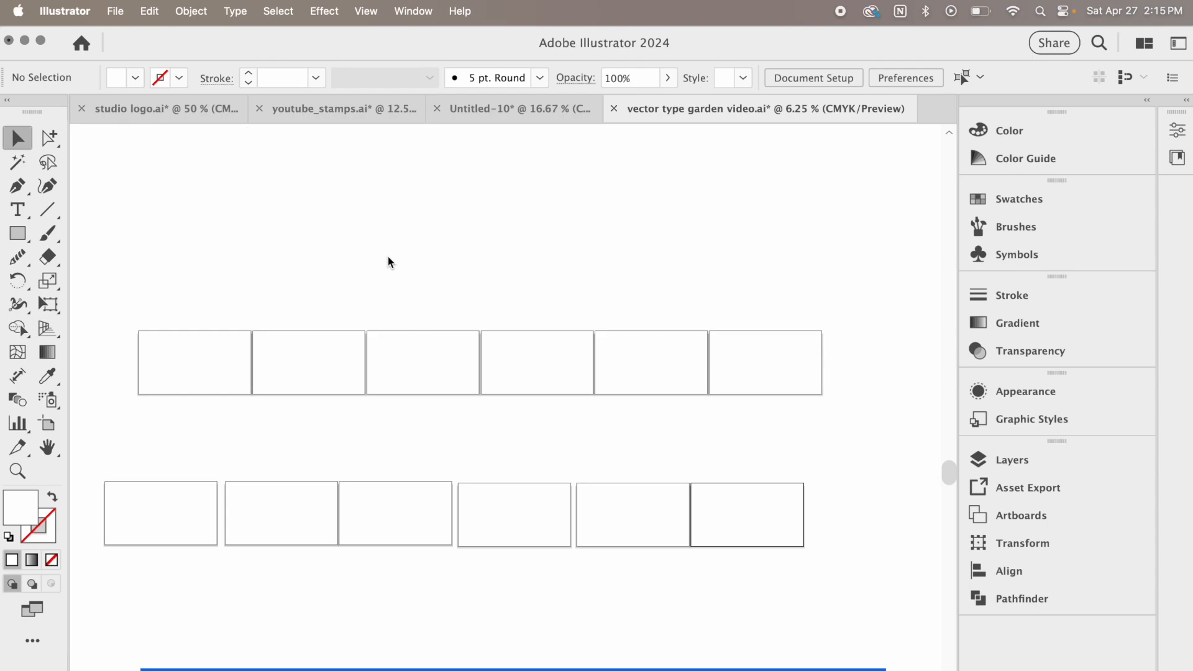
key(super+y)
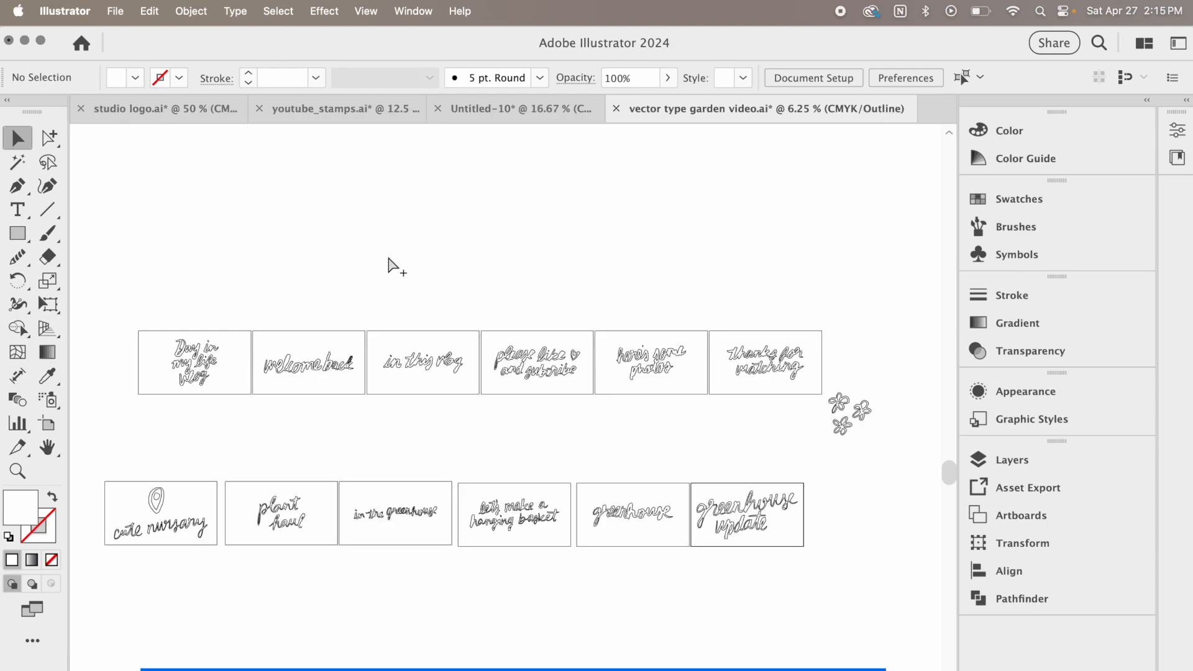
Start an Export for Screens and include all artboards in the export
click(117, 11)
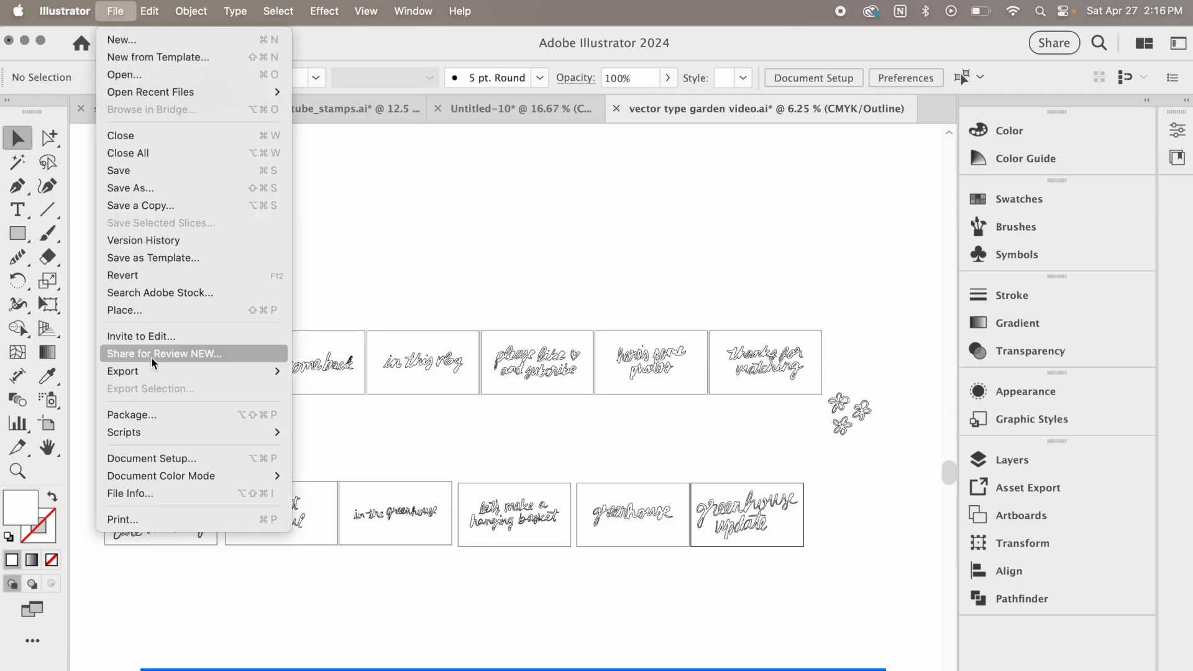
mouse_move(257, 369)
click(344, 368)
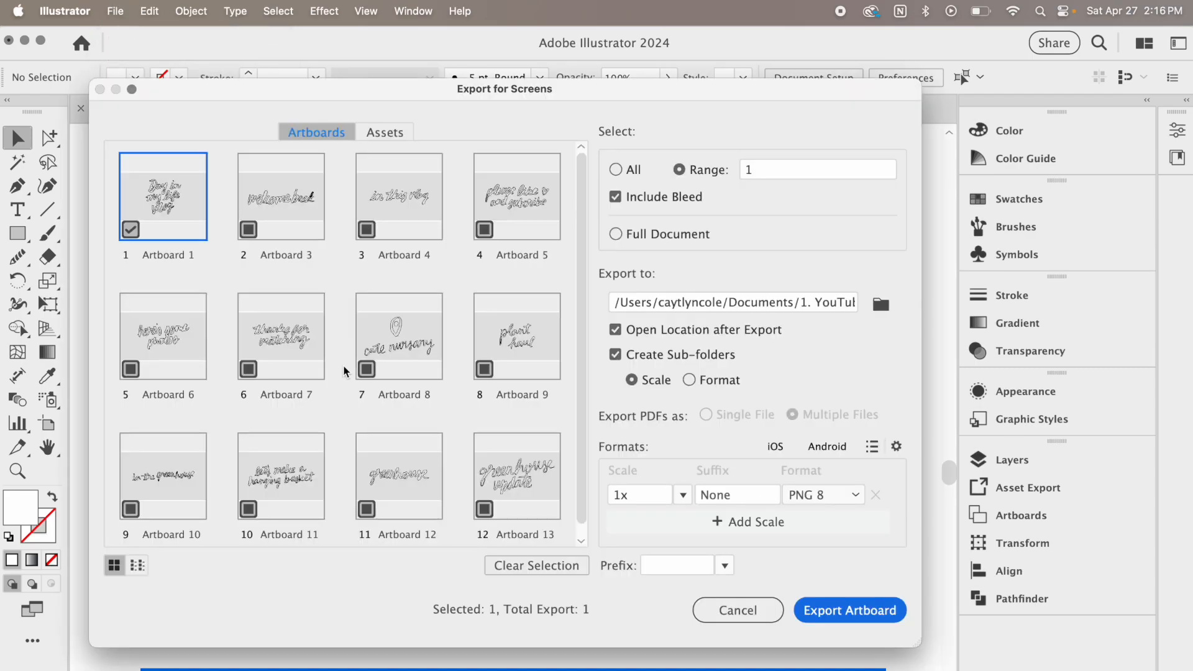
click(632, 177)
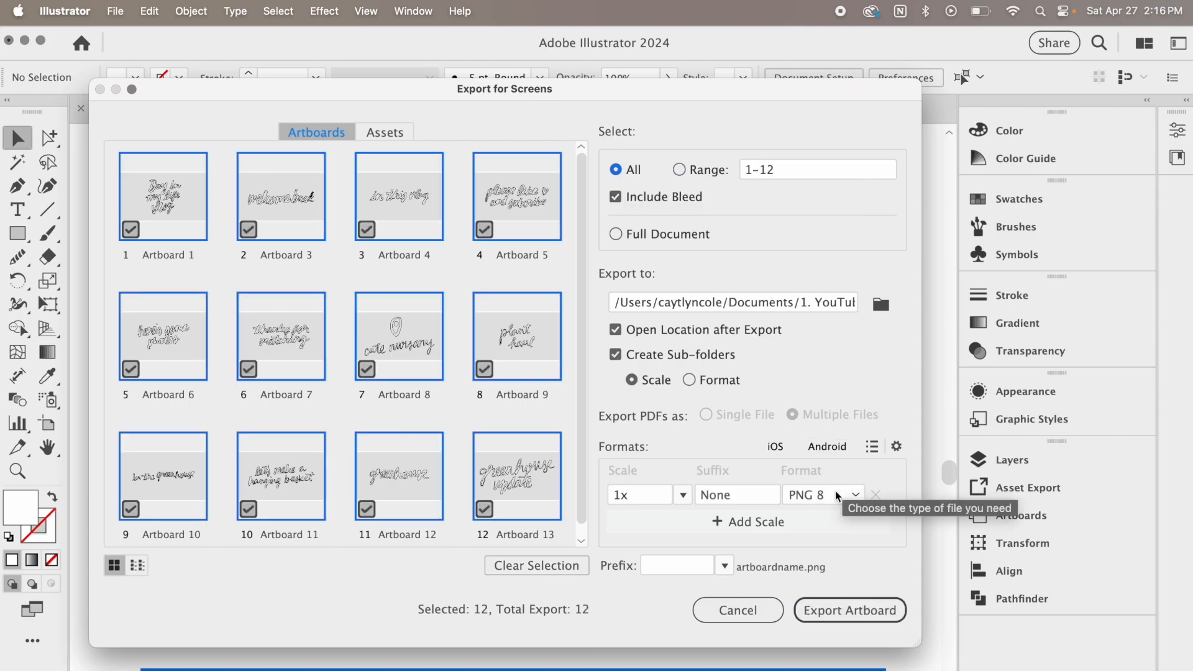
Create a "vector pngs" folder inside "_pngs" and export the artboards there as PNG 8 at 1x scale
click(881, 304)
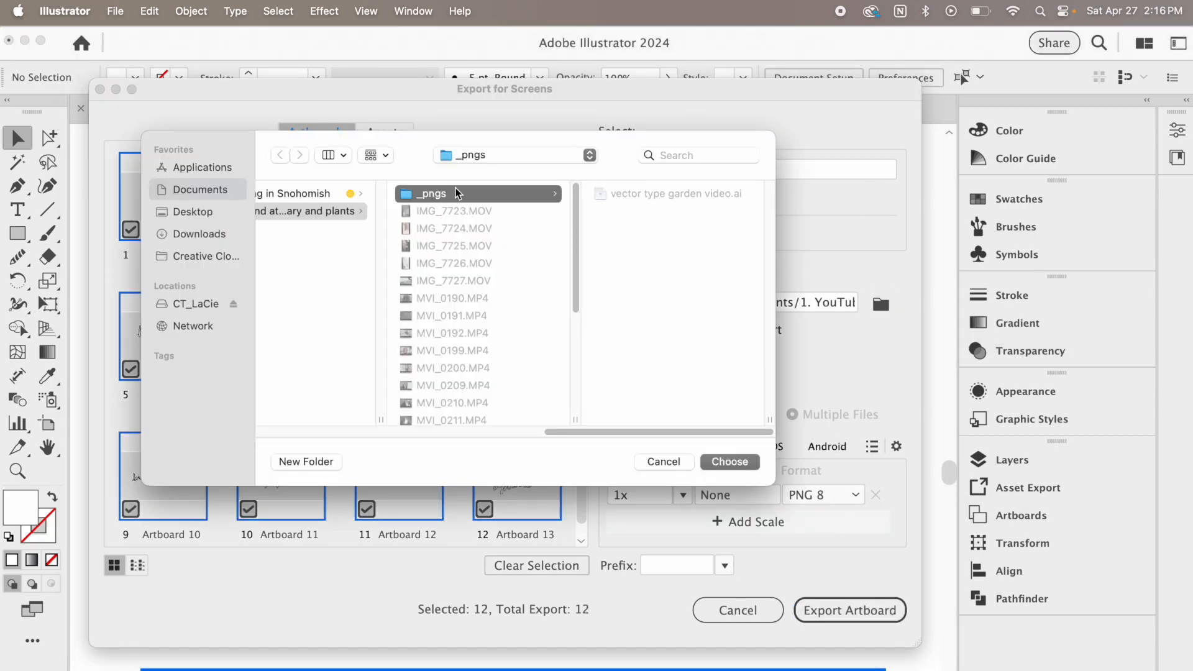
click(318, 464)
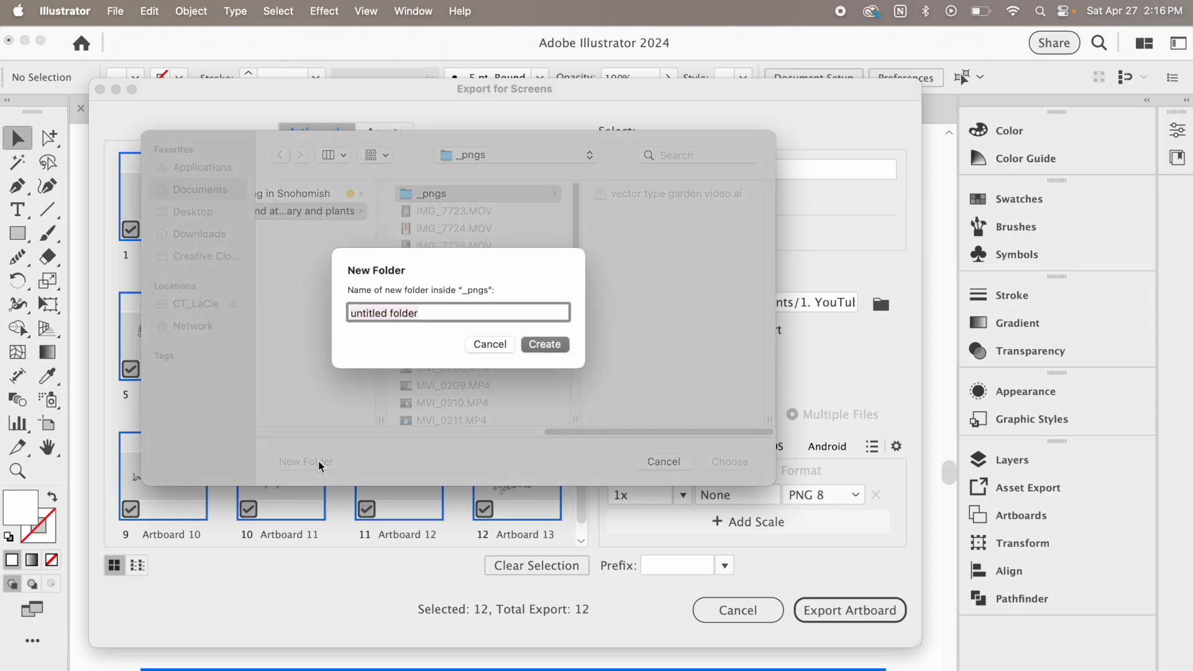
text(vector pngs)
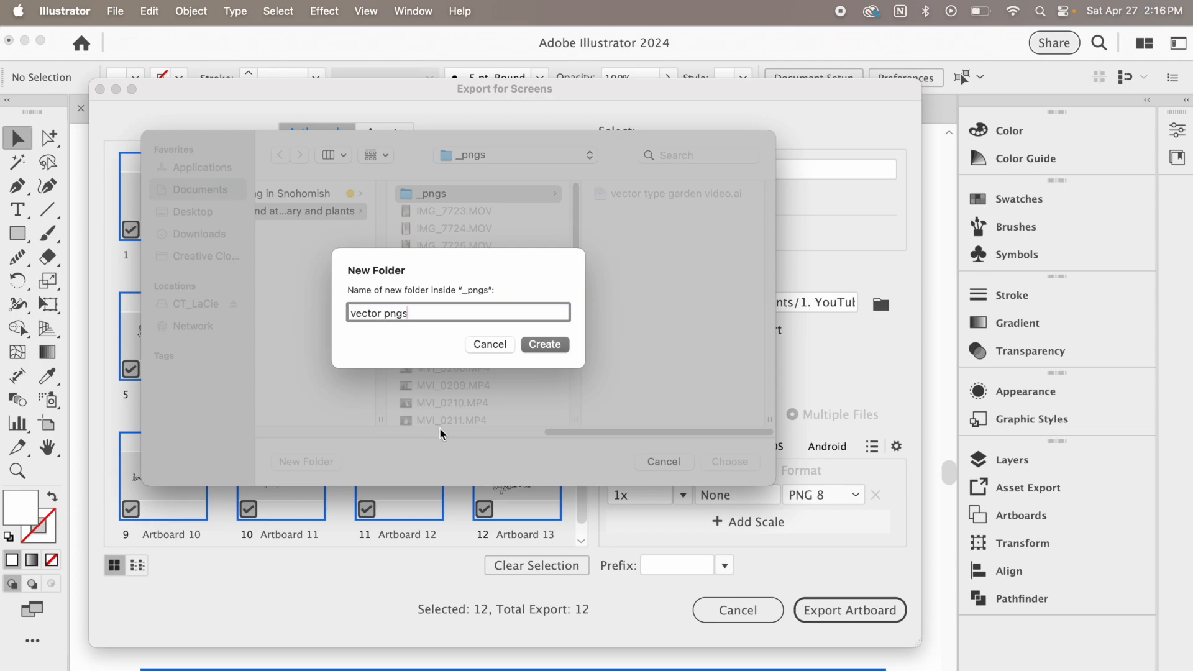
click(559, 346)
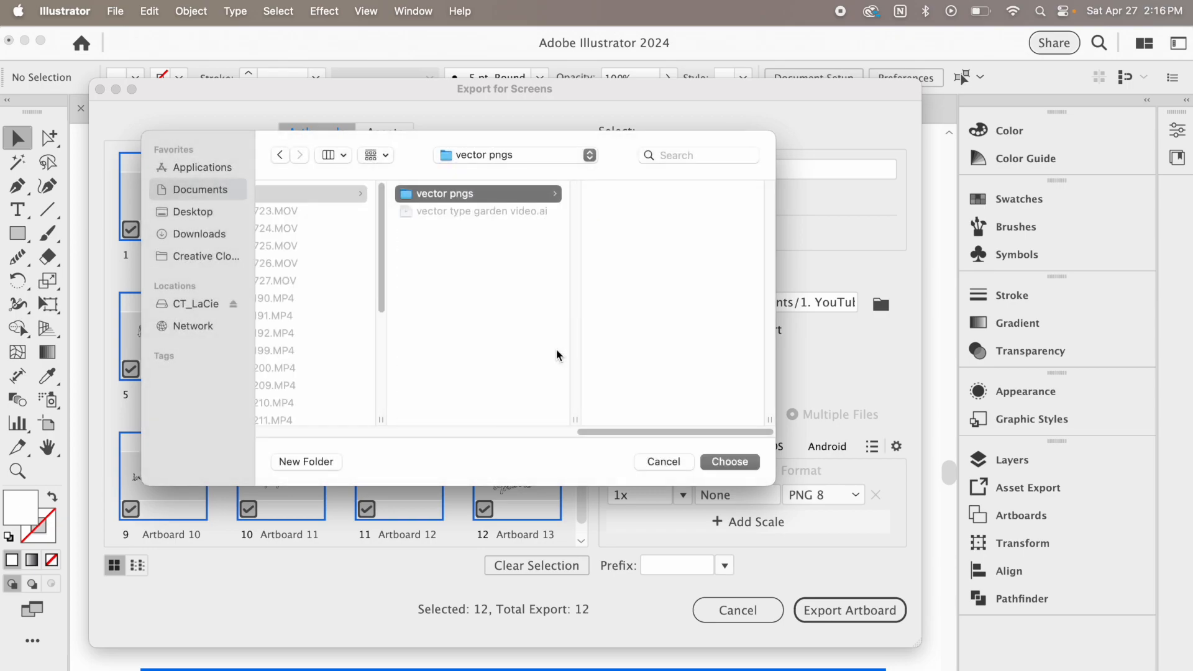
click(741, 463)
click(842, 611)
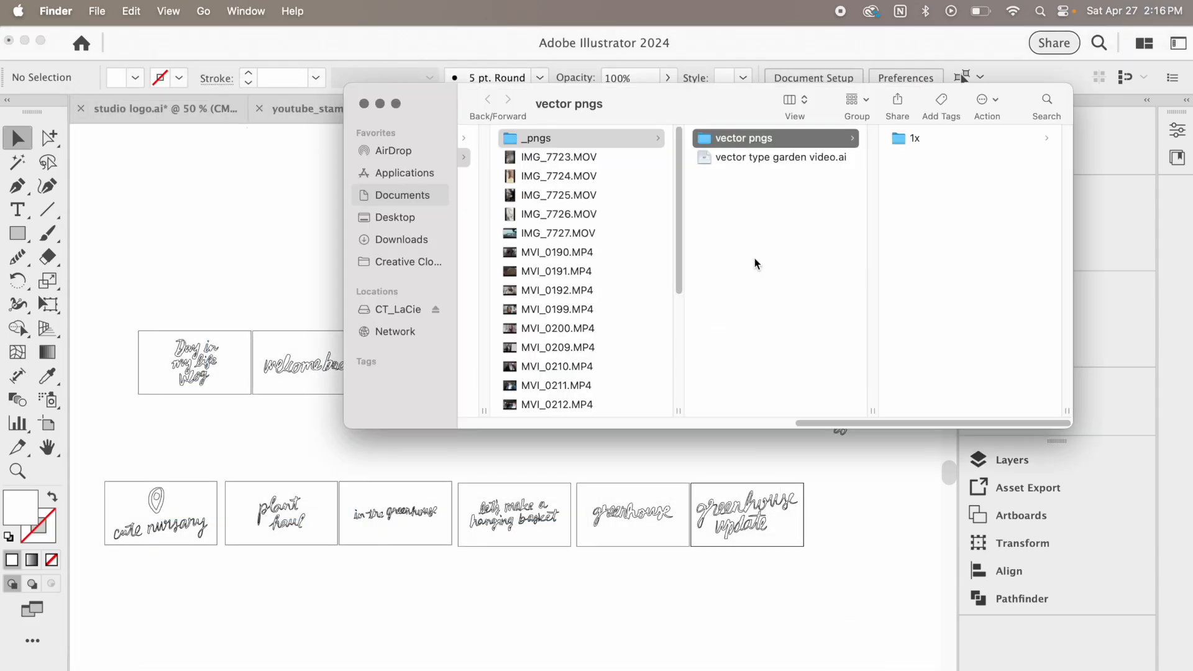
Preview the exported artboard PNGs in the "1x" folder one after another to check the white lettering
click(907, 138)
click(933, 135)
key(space)
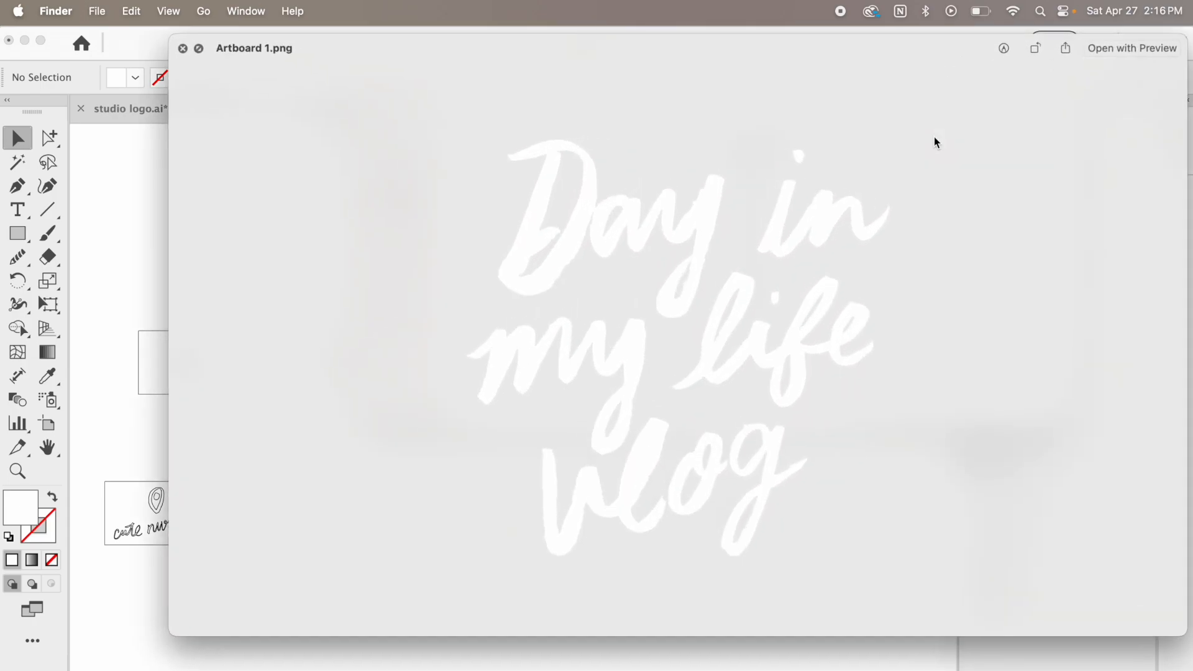
key(Down)
key(Down)
key(Up)
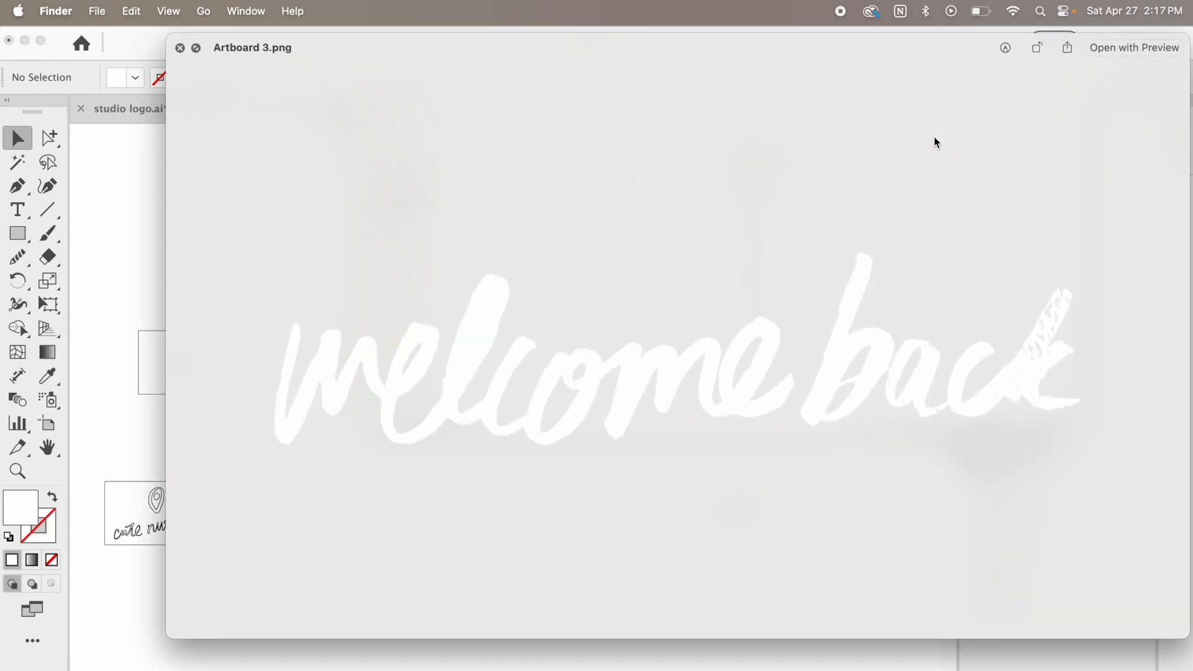
key(Down)
key(Down)
key(Down)
key(Down)
key(Down)
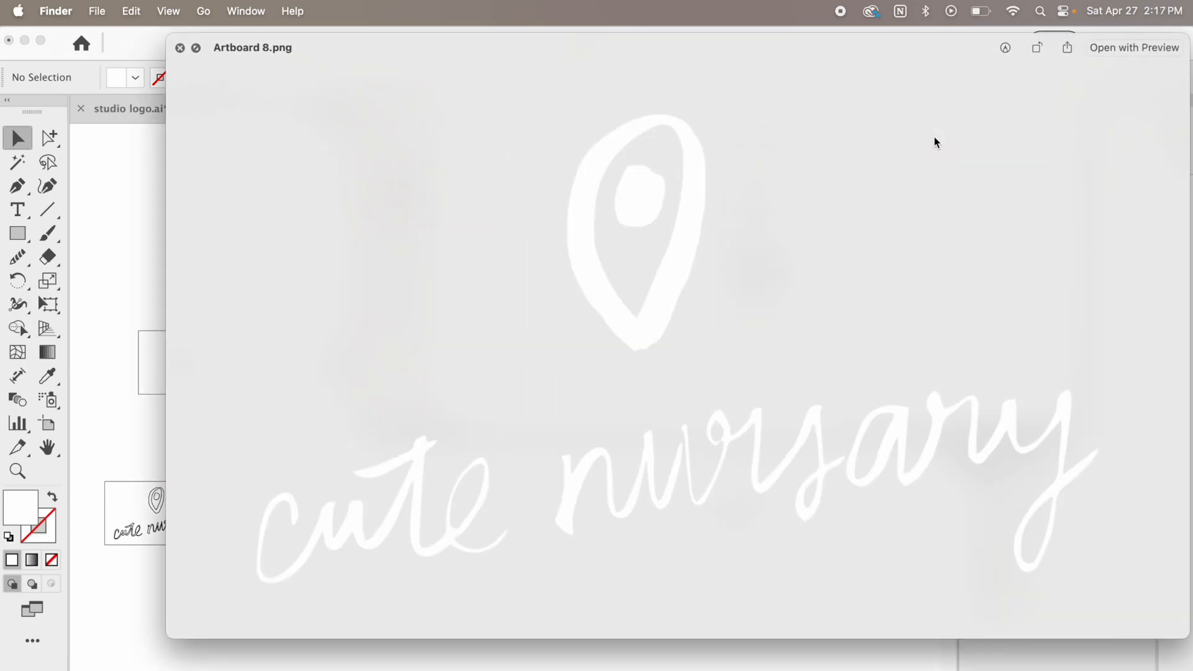
key(Down)
key(Down)
key(Down)
key(Down)
key(Down)
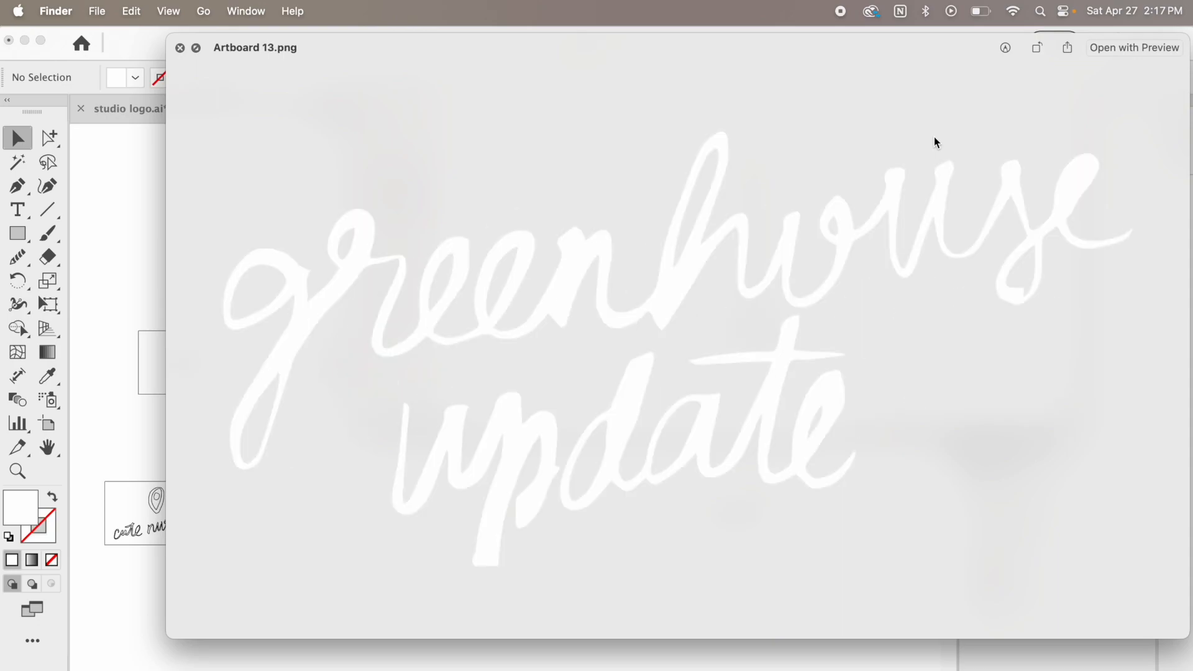
key(Up)
key(Up)
key(Up)
key(Up)
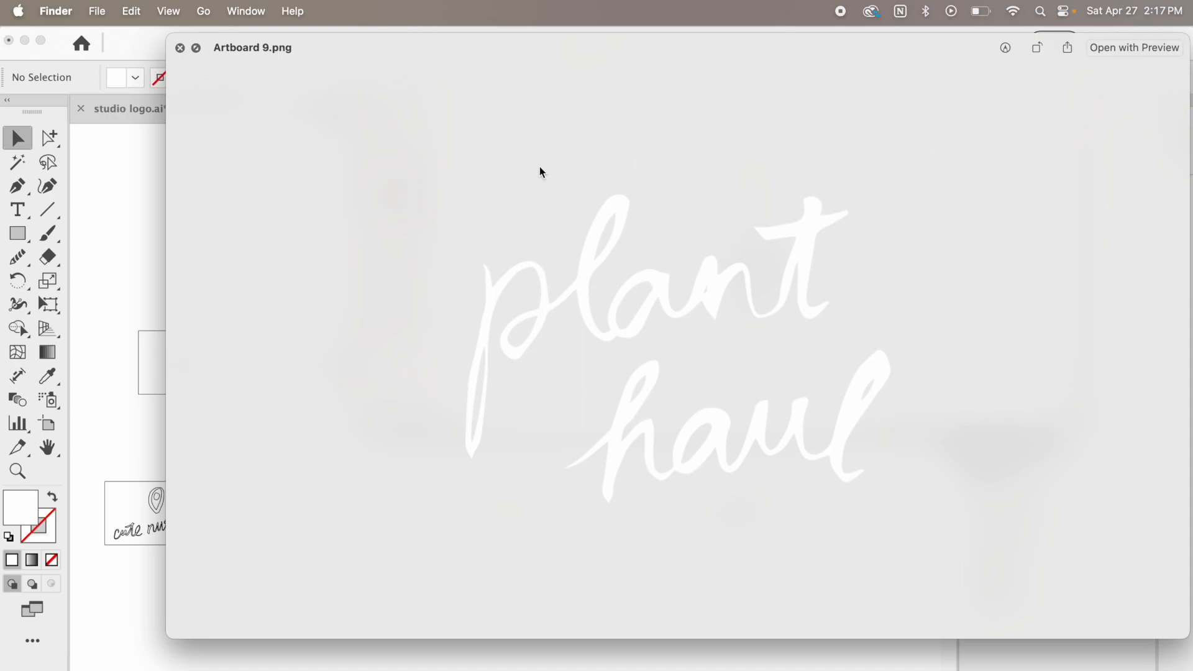
click(180, 48)
Close the Finder windows and switch from Illustrator to Photoshop
click(768, 393)
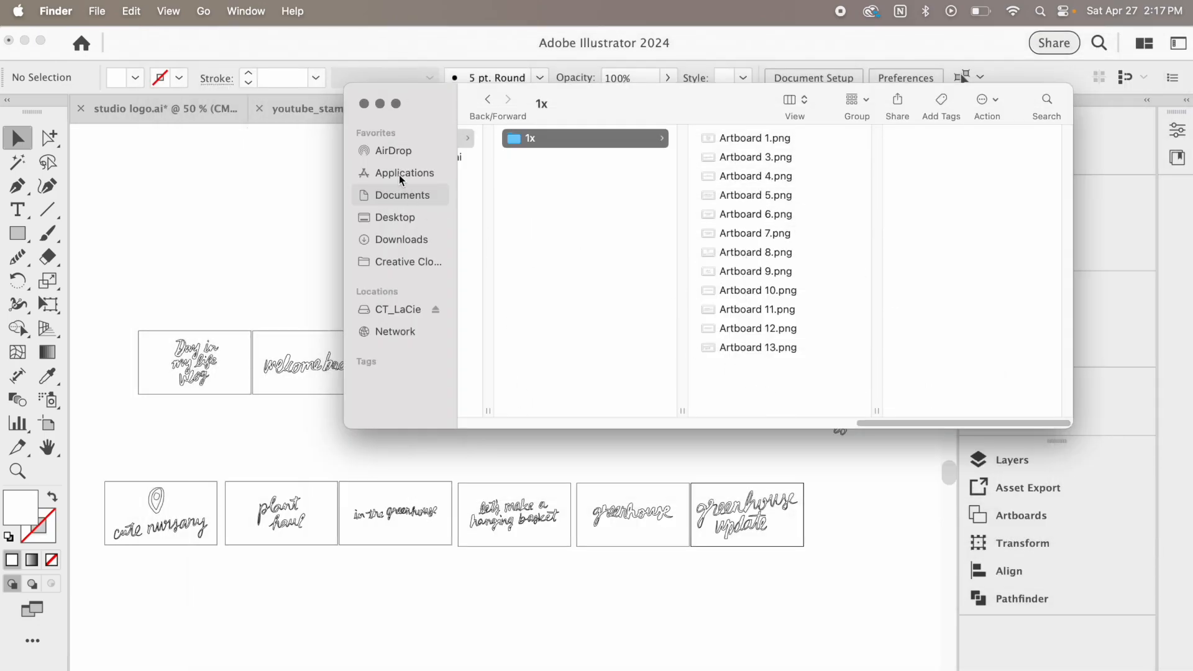
click(364, 103)
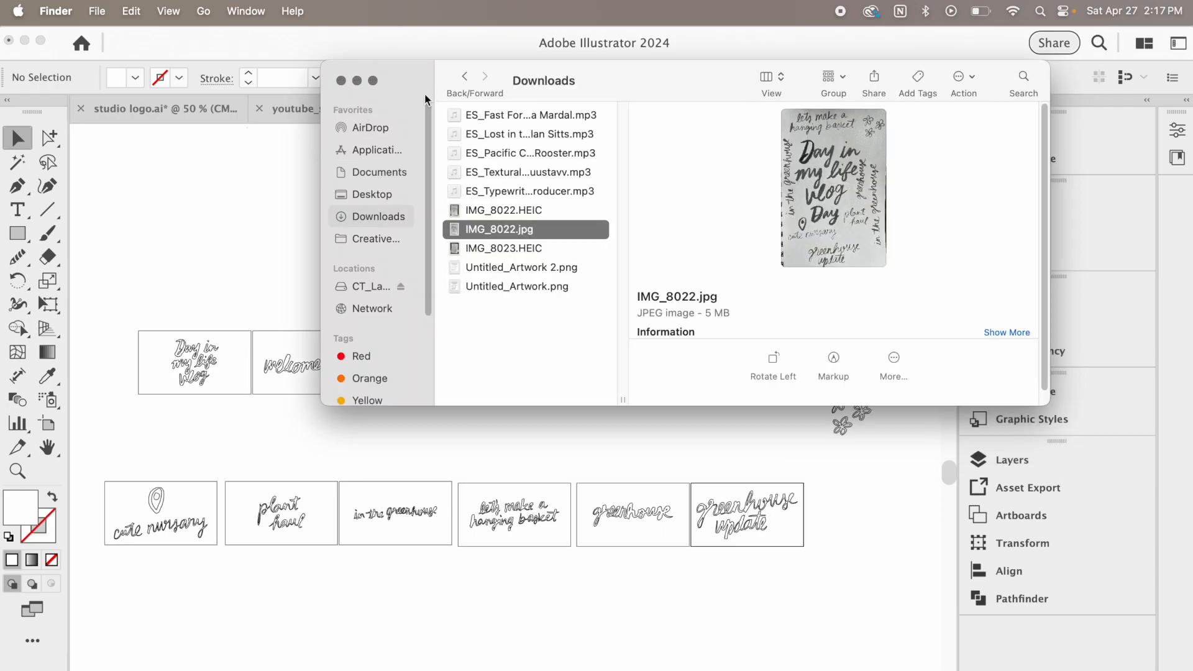
click(340, 82)
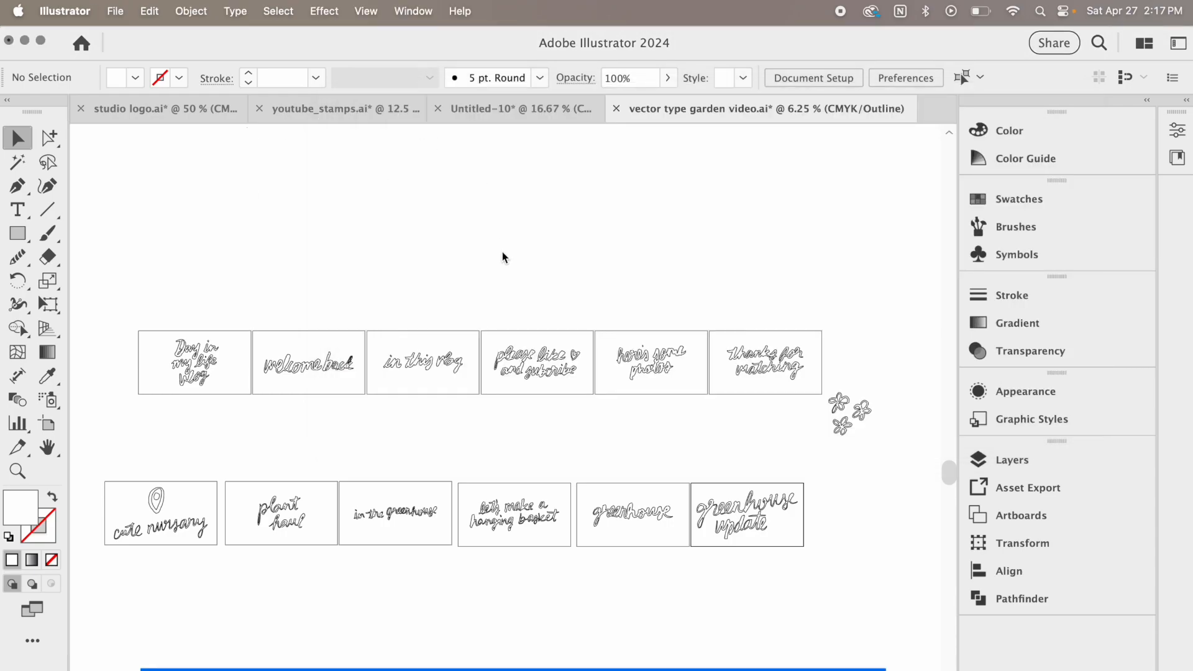
click(25, 40)
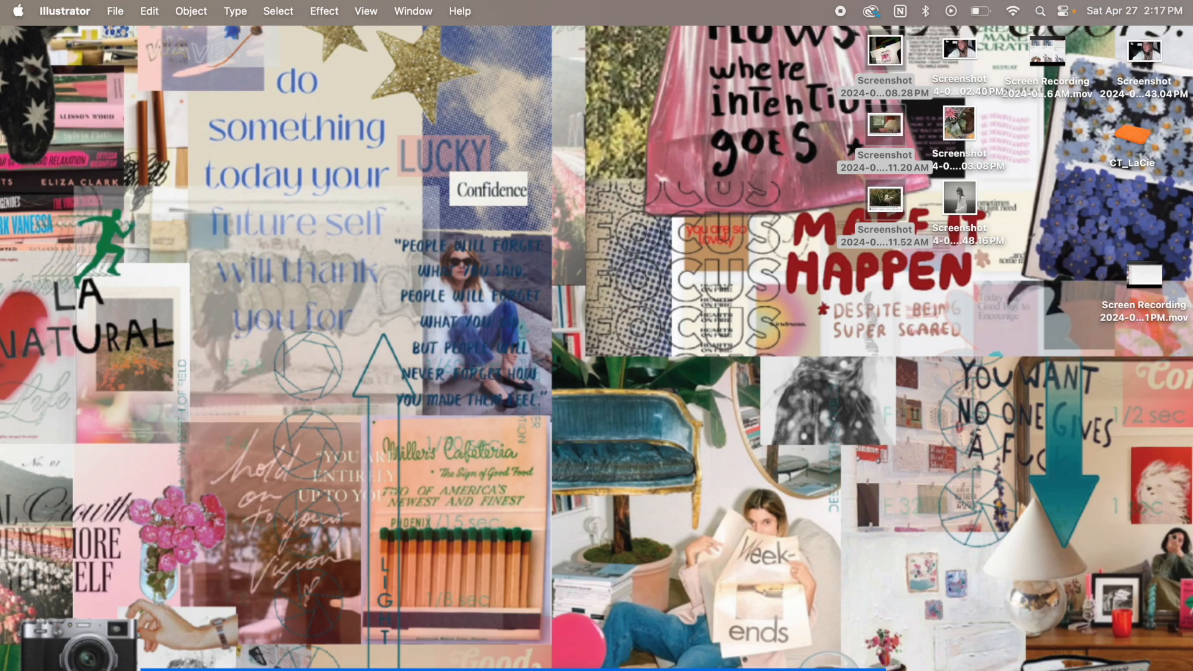
key(super+Tab)
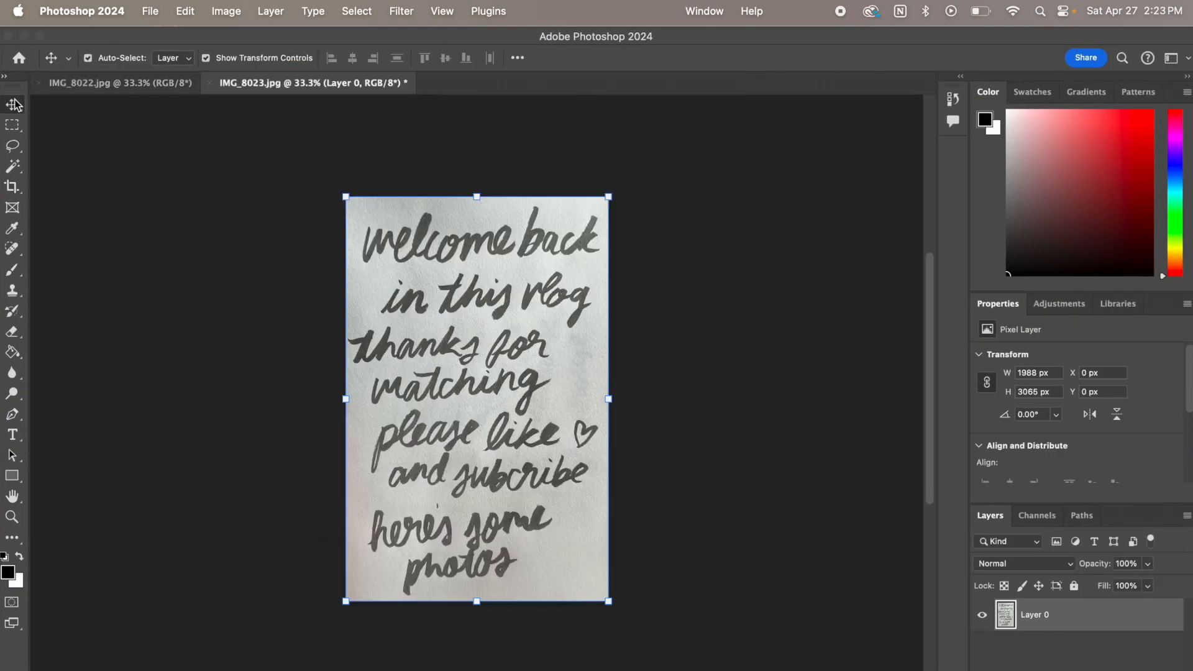
Slightly raise the brightness of the IMG_8023.jpg lettering photo with a Brightness/Contrast adjustment
click(185, 11)
mouse_move(226, 10)
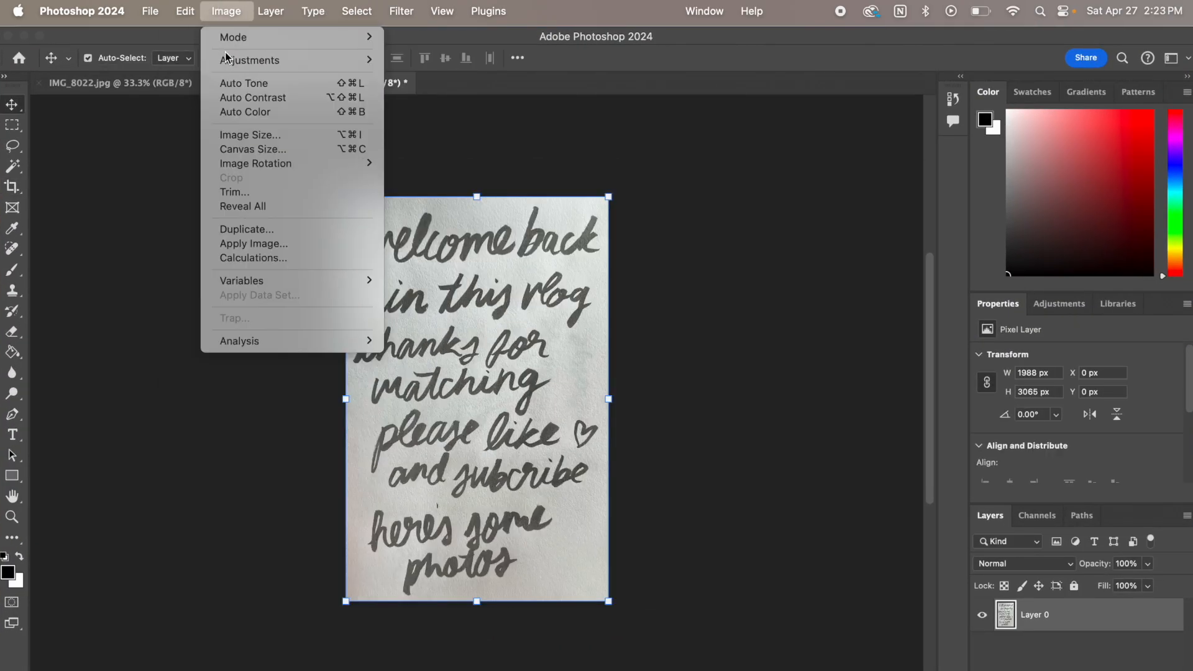
mouse_move(236, 60)
click(453, 58)
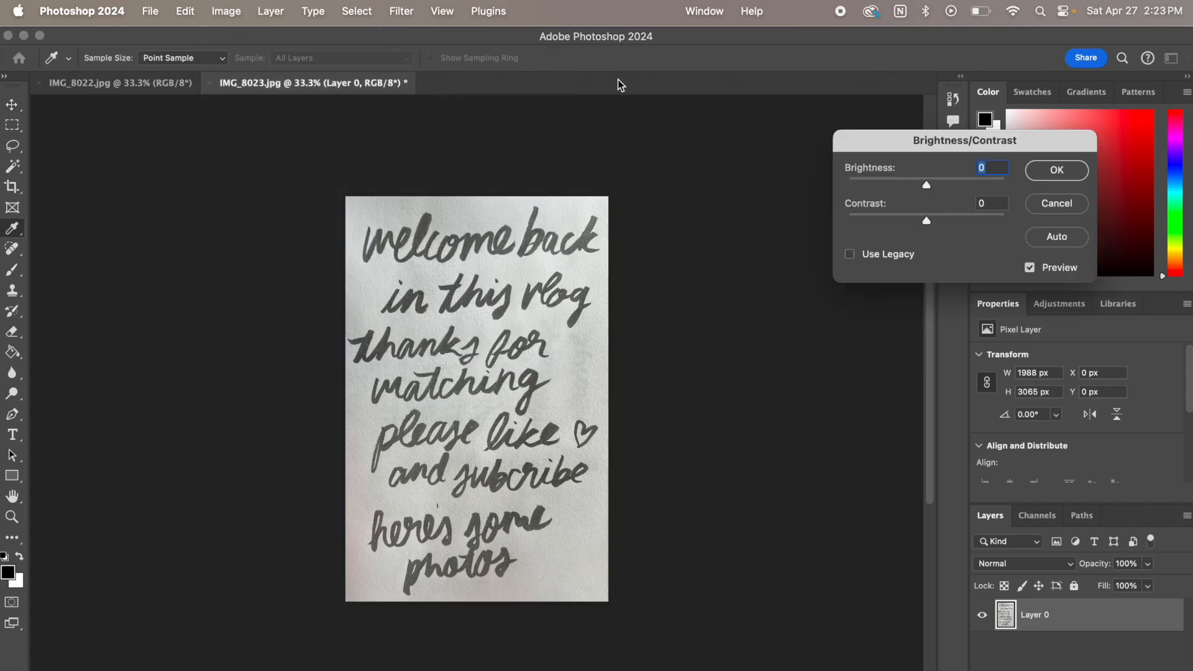
mouse_move(925, 183)
mouse_down()
mouse_move(1003, 220)
mouse_move(946, 219)
mouse_move(979, 185)
mouse_move(914, 187)
mouse_move(934, 186)
mouse_up()
click(1058, 177)
key(v)
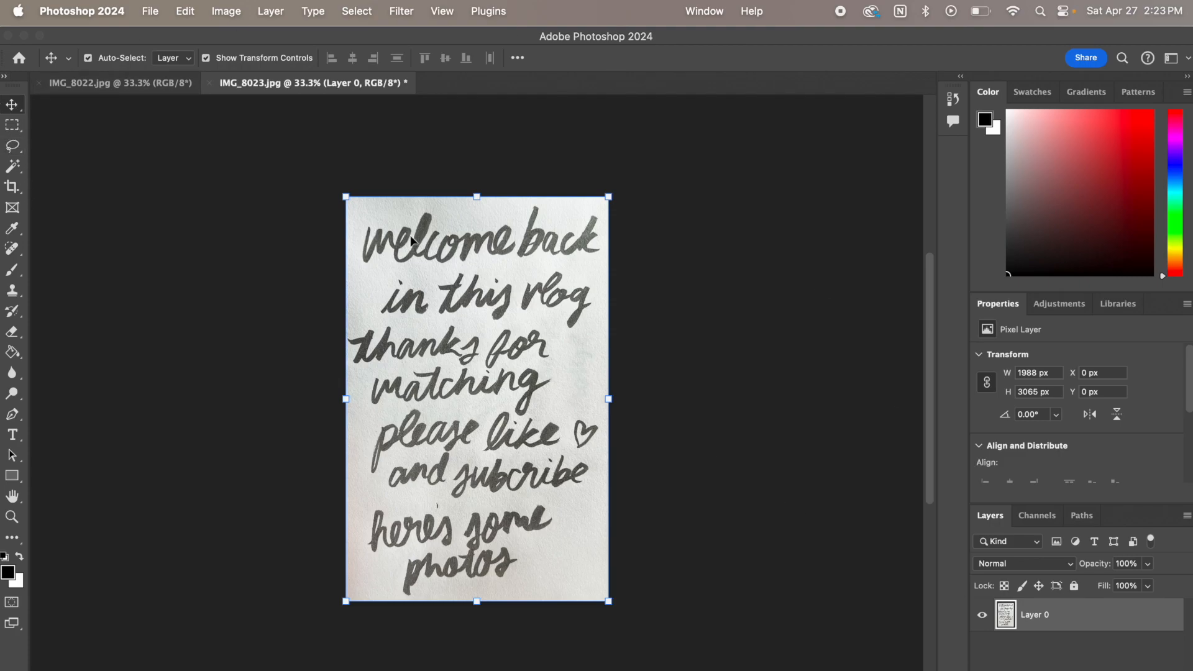
Select the photo's shadows with Color Range, copy them to a new layer and check it with Layer 0 hidden
click(283, 9)
mouse_move(358, 13)
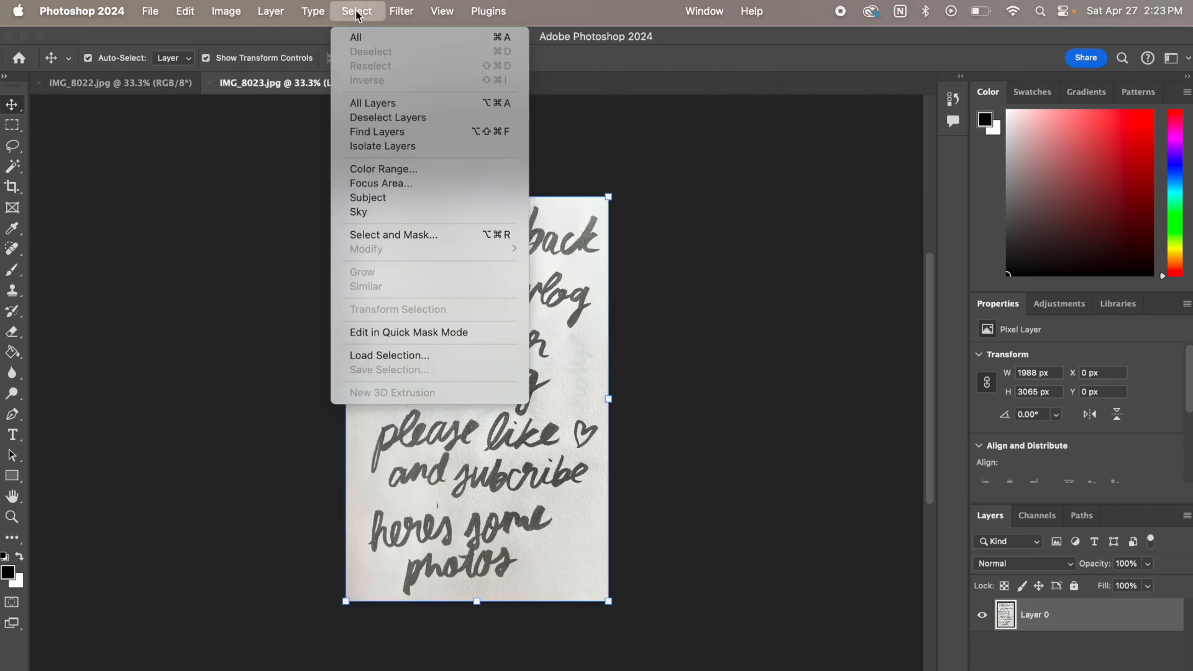
click(382, 169)
click(556, 122)
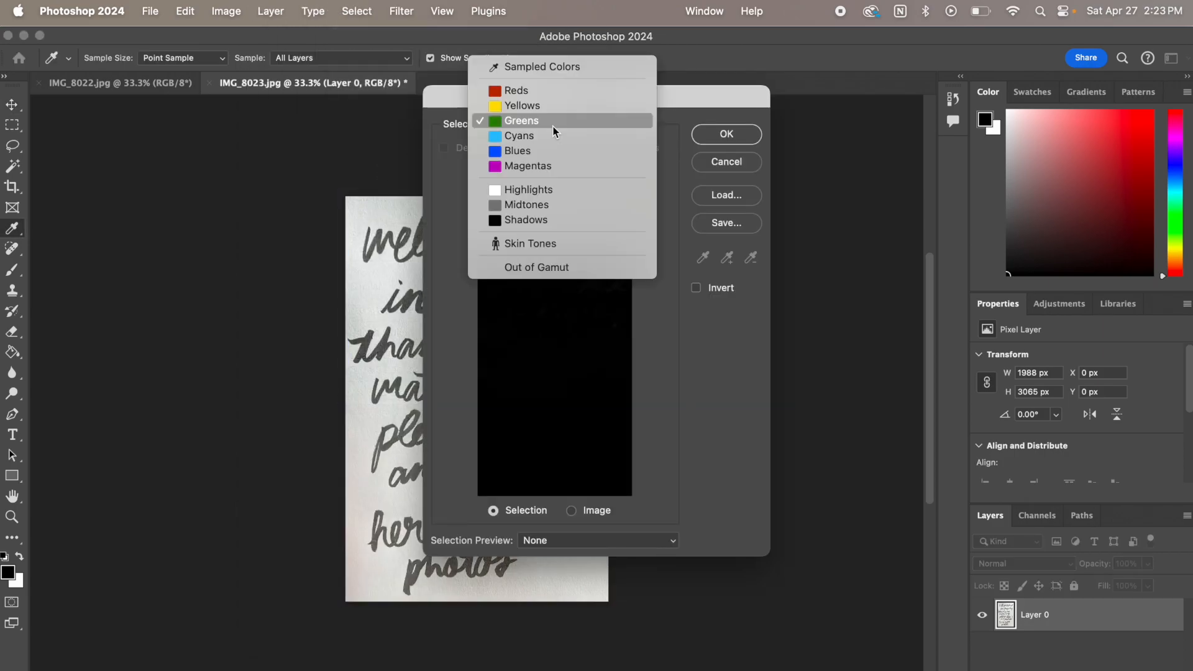
click(546, 219)
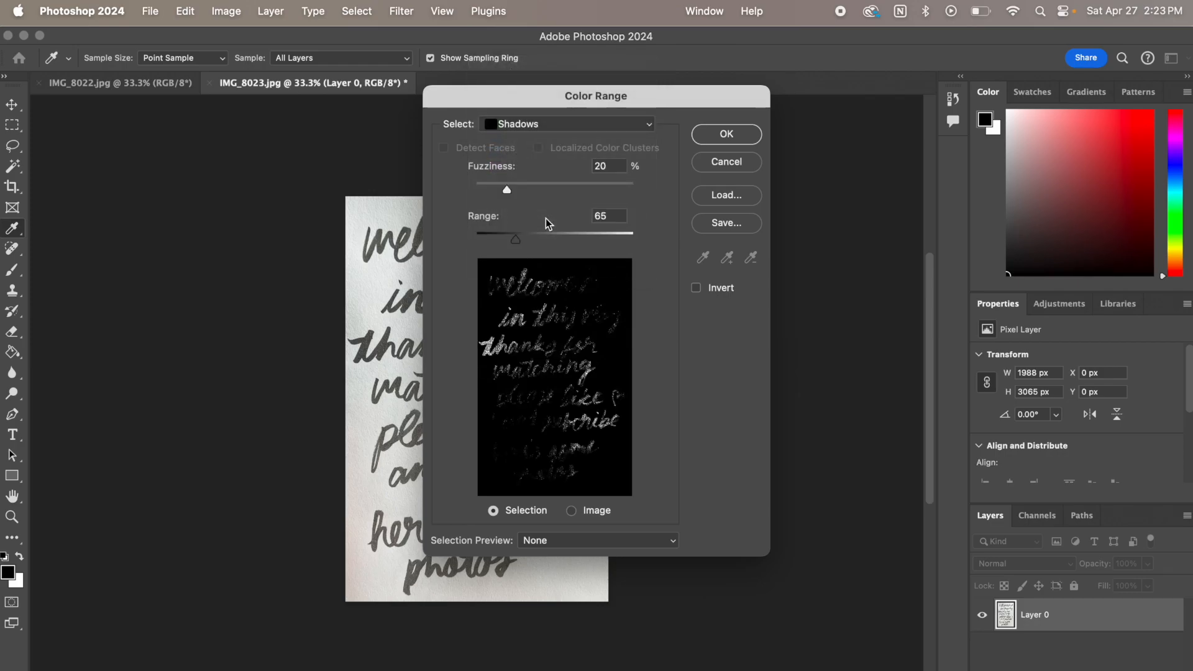
click(738, 130)
key(v)
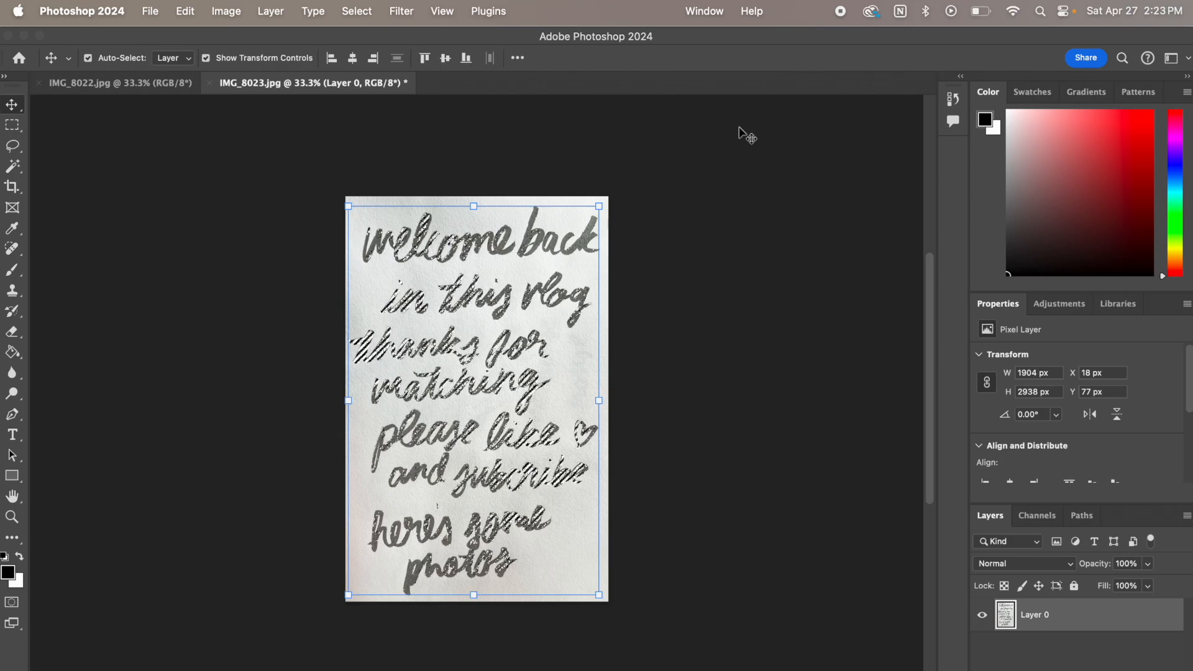
key(super+j)
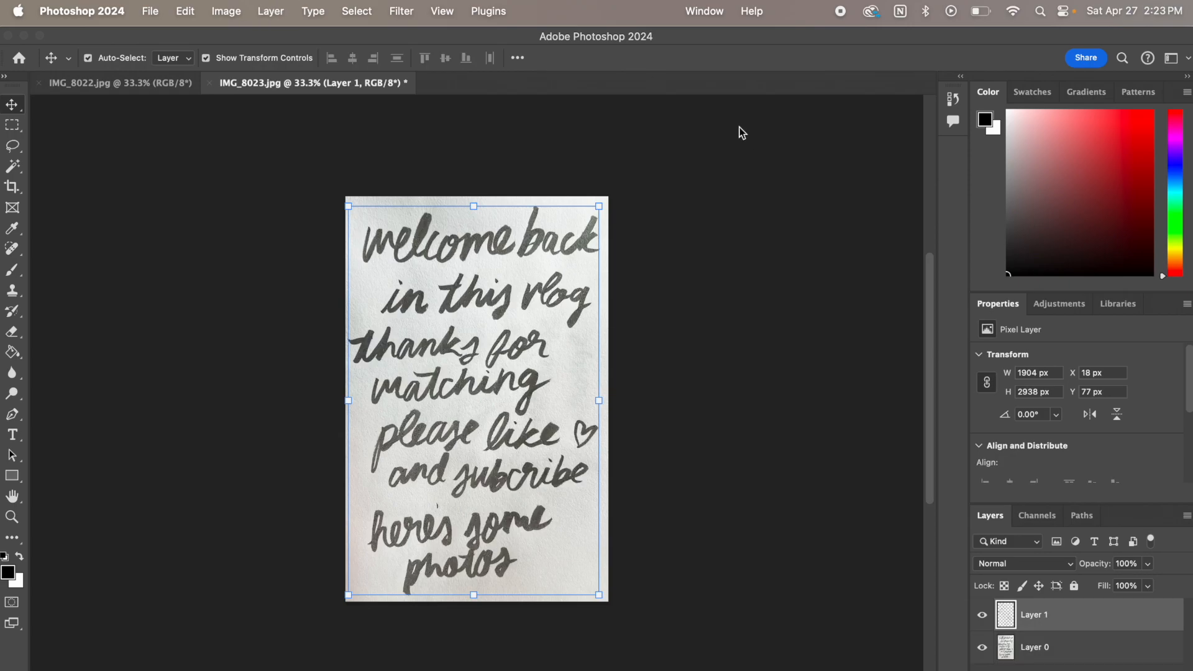
click(983, 647)
click(983, 647)
Select the midtones of Layer 0 with Color Range at 40% fuzziness and a range of 105 to 150
click(1105, 648)
click(352, 10)
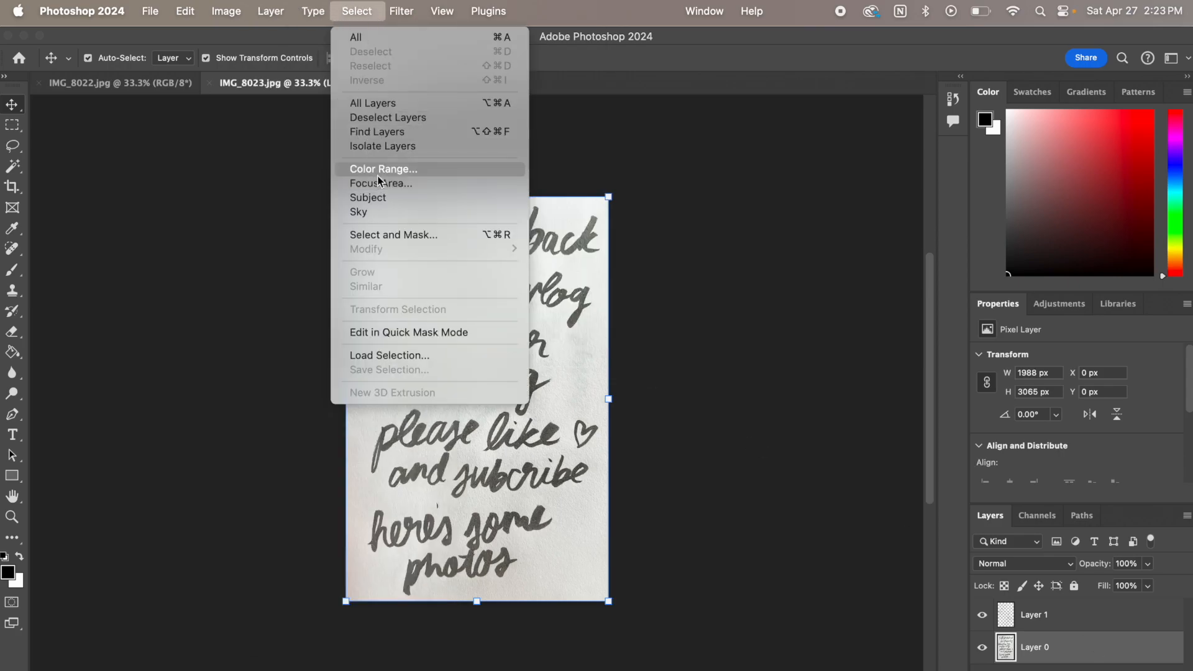
click(378, 167)
click(591, 132)
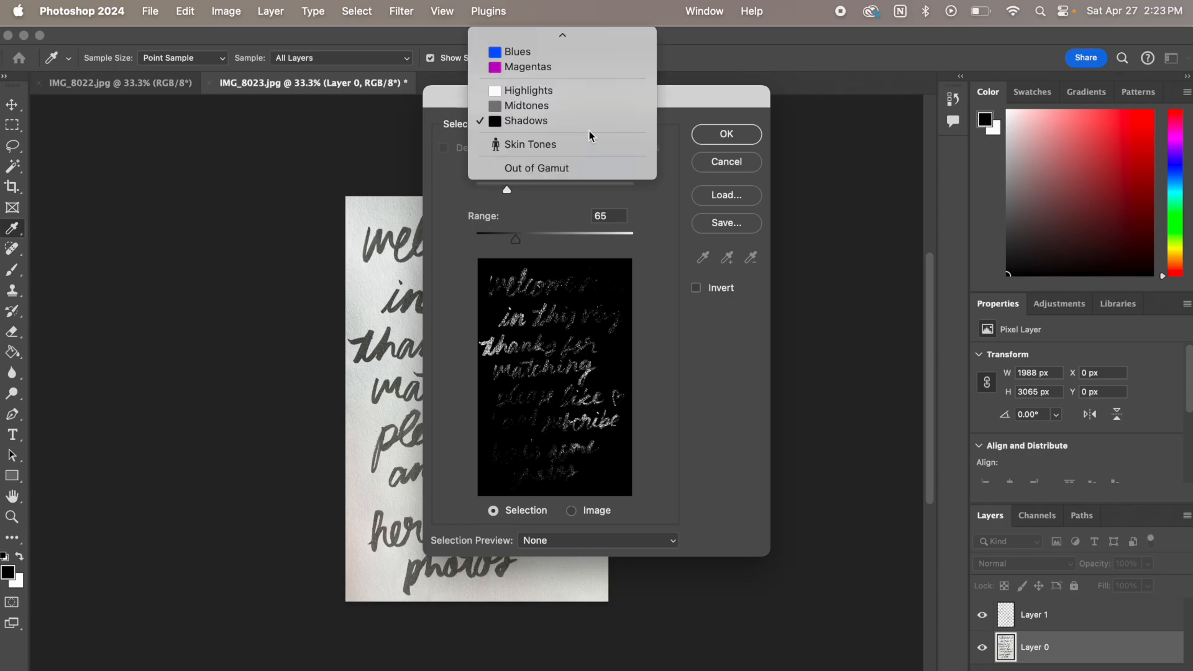
click(574, 106)
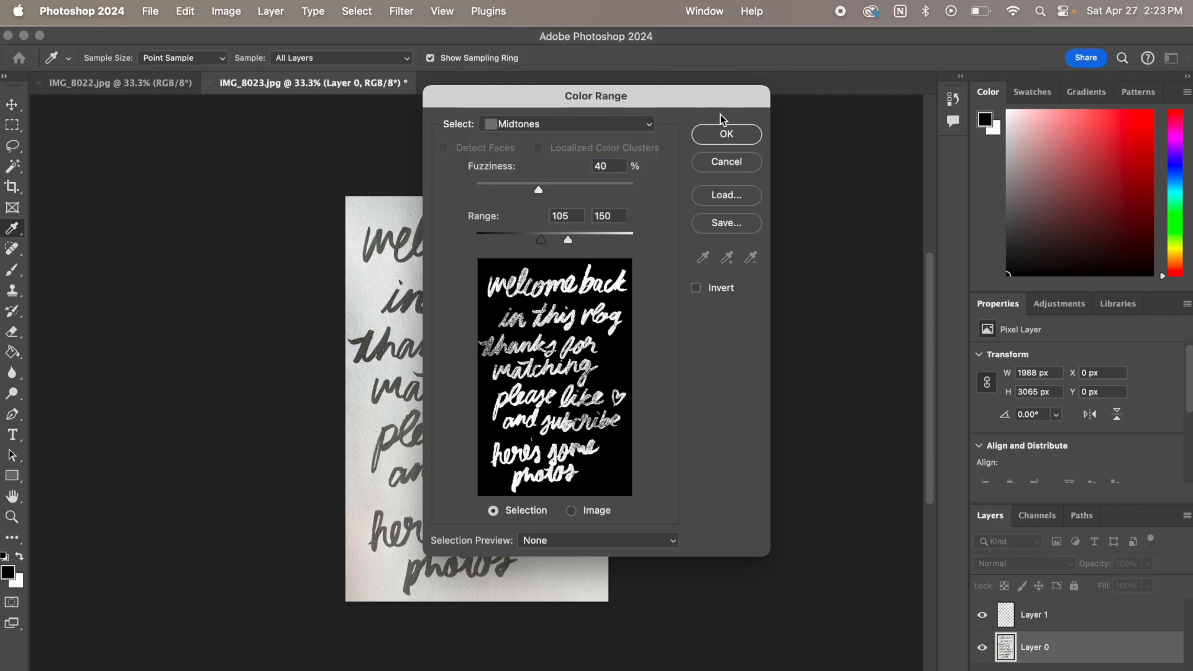
click(725, 135)
key(v)
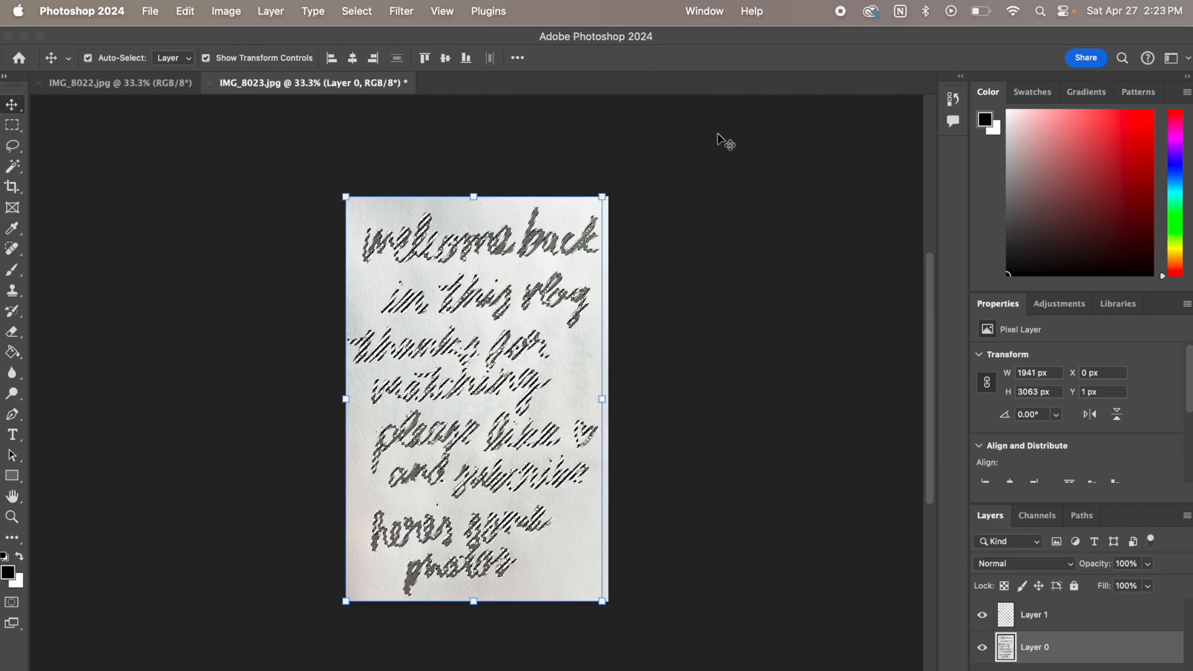
Copy the selected midtones to a new layer and hide Layer 0
key(super+j)
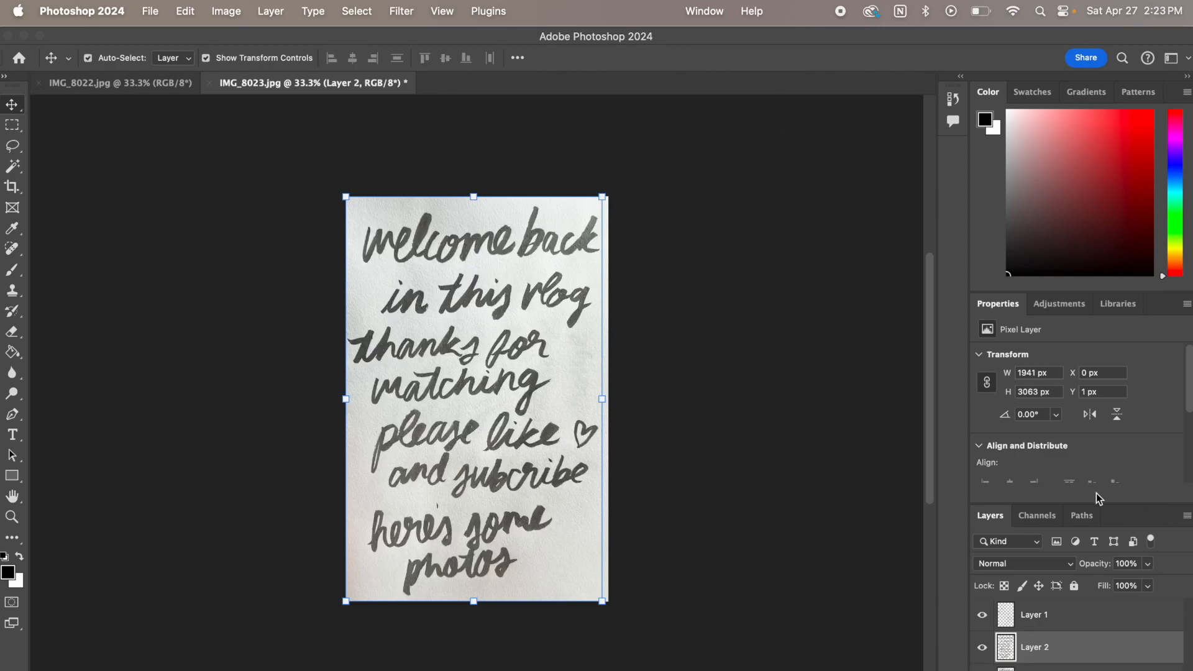
click(1050, 669)
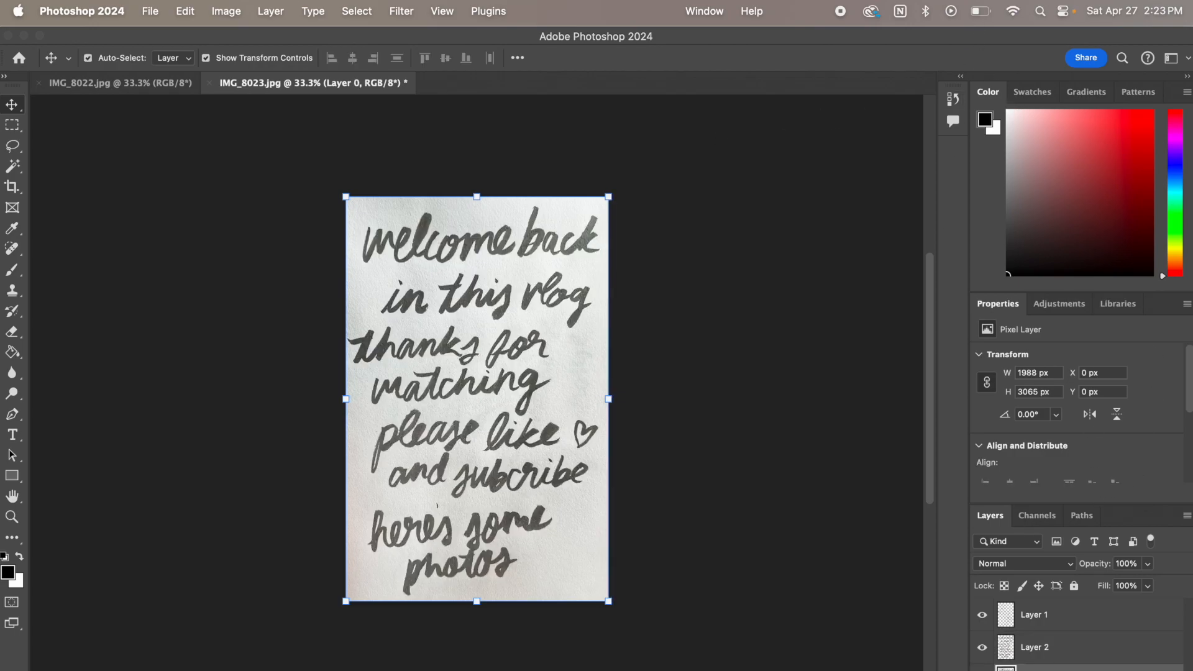
click(982, 669)
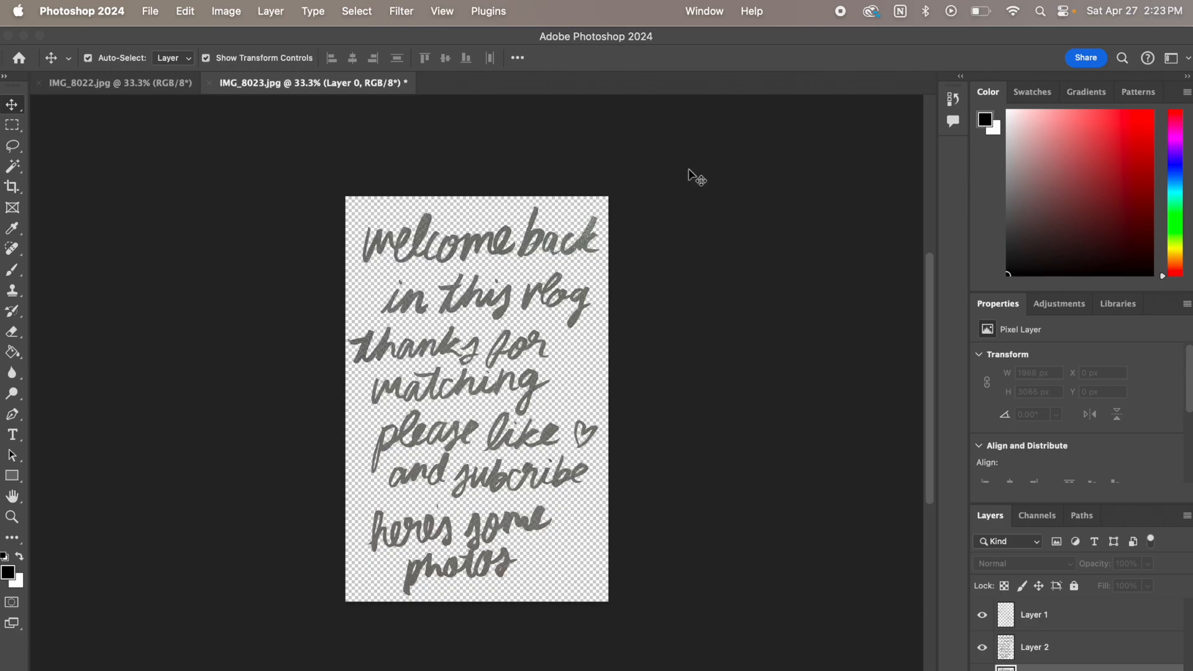
Merge Layer 1 down into Layer 2 to combine the extracted shadows and midtones, and check the merged lettering
click(1069, 618)
right_click(1069, 619)
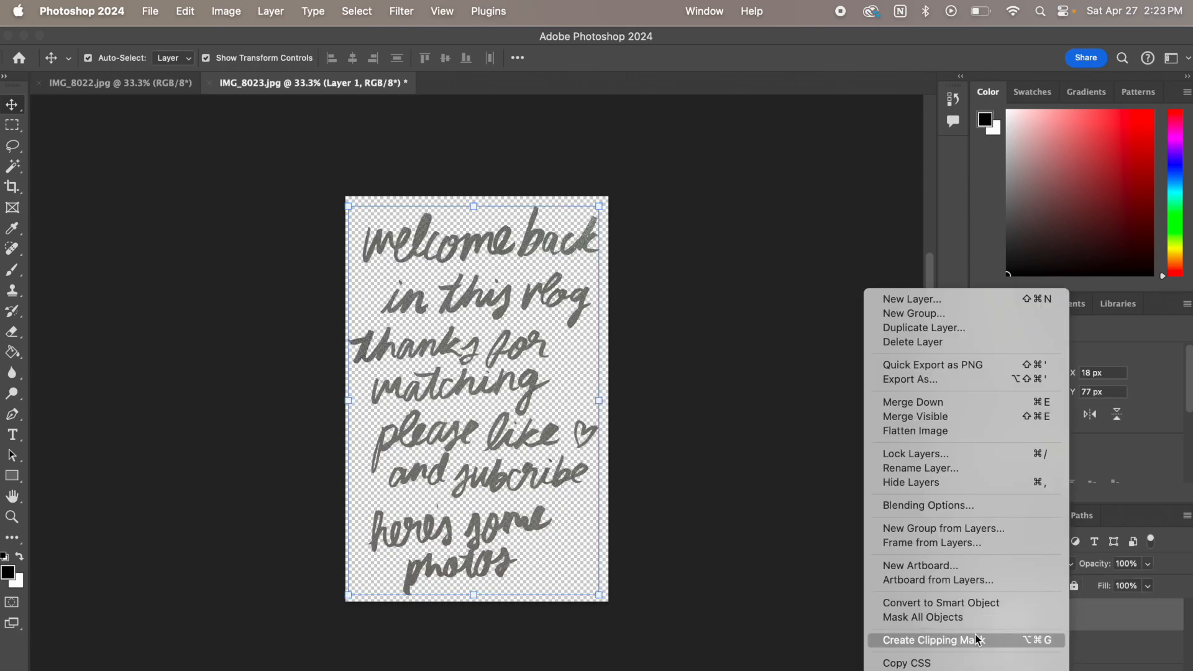
click(942, 405)
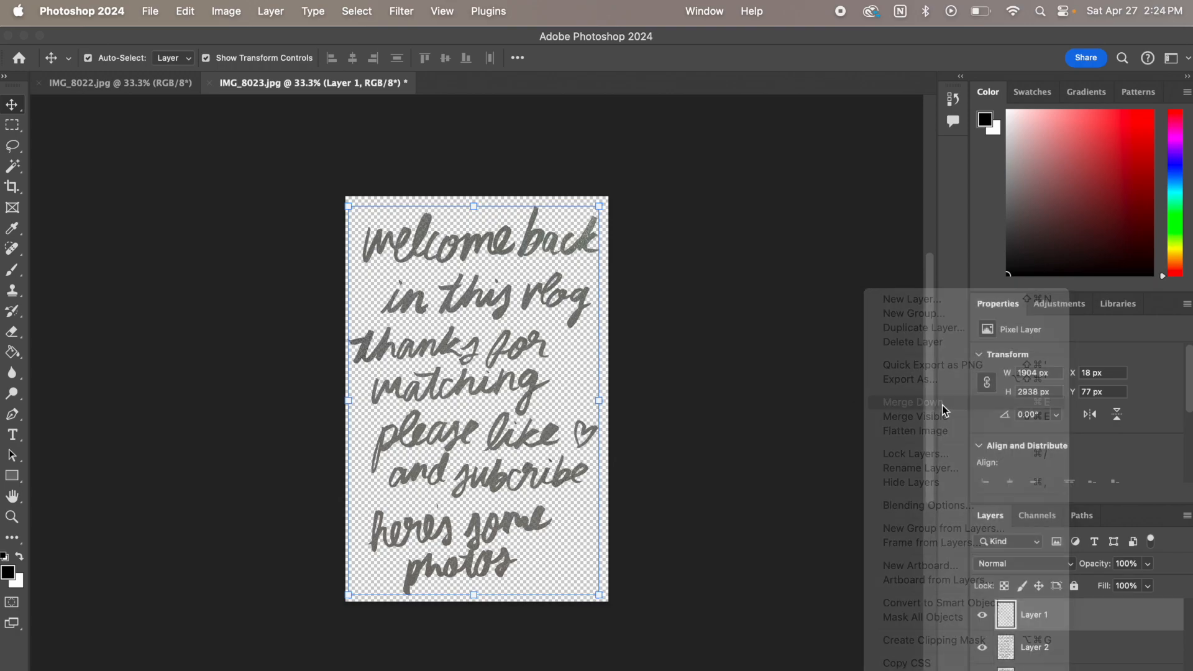
click(983, 615)
click(982, 615)
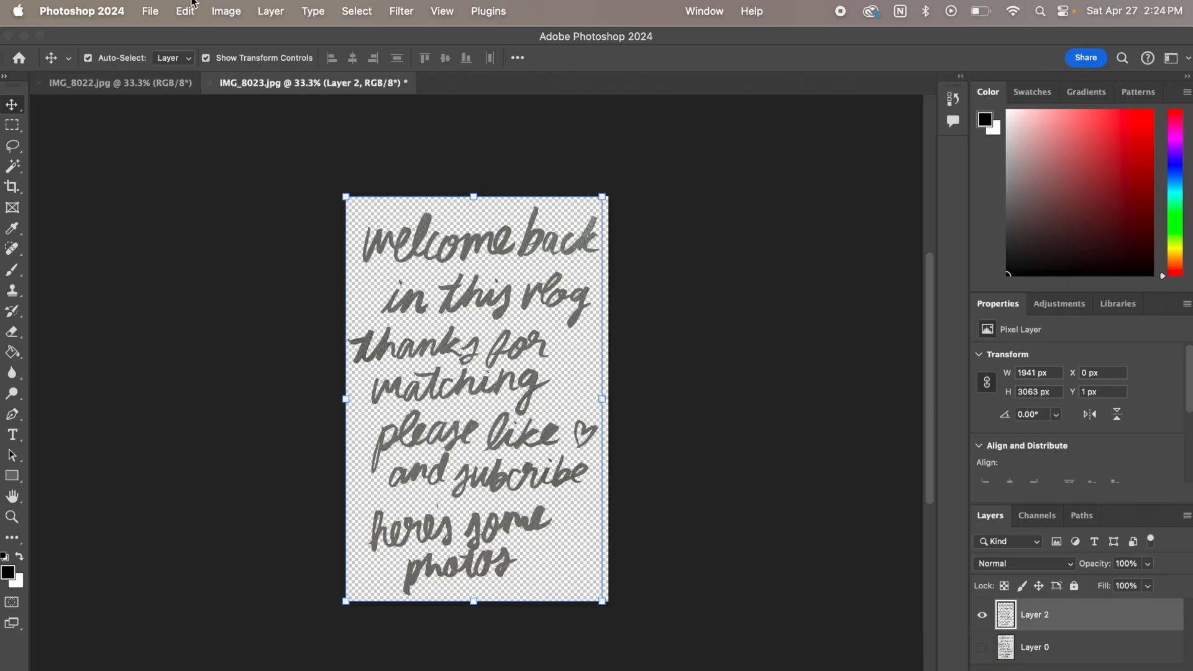
Darken the merged lettering on Layer 2 with a Levels adjustment, raising the shadow input level to about 150
key(super+equal)
key(super+equal)
key(super+equal)
key(super+equal)
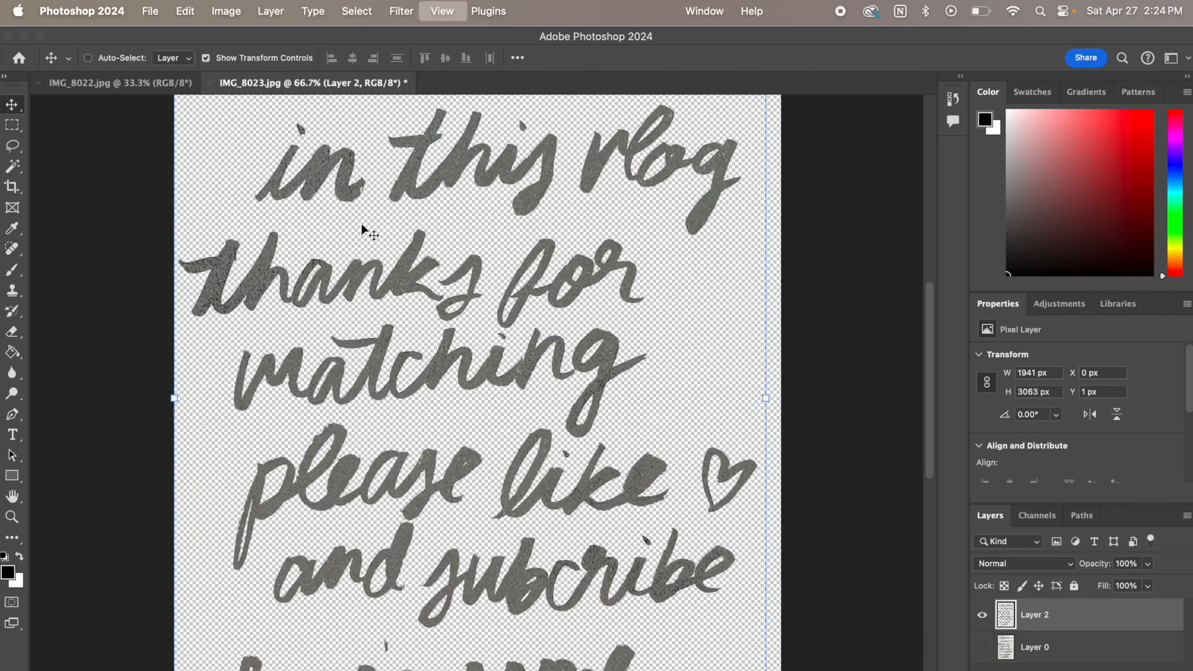
key(super+minus)
key(super+minus)
key(super+minus)
key(super+minus)
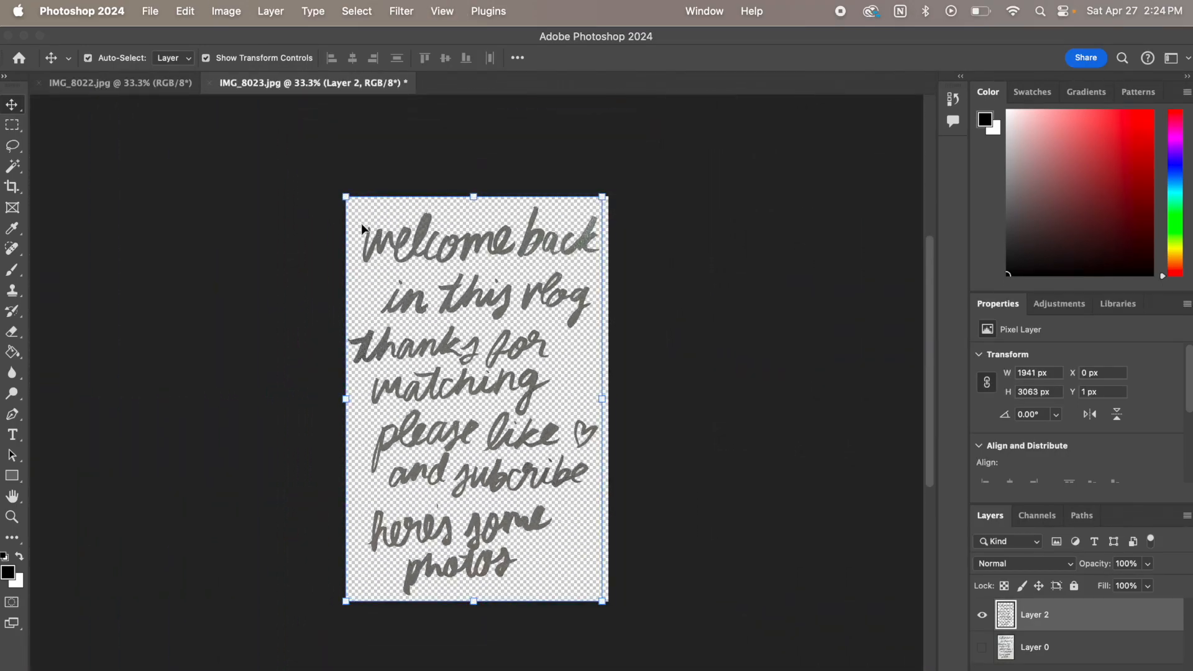
click(238, 7)
mouse_move(233, 52)
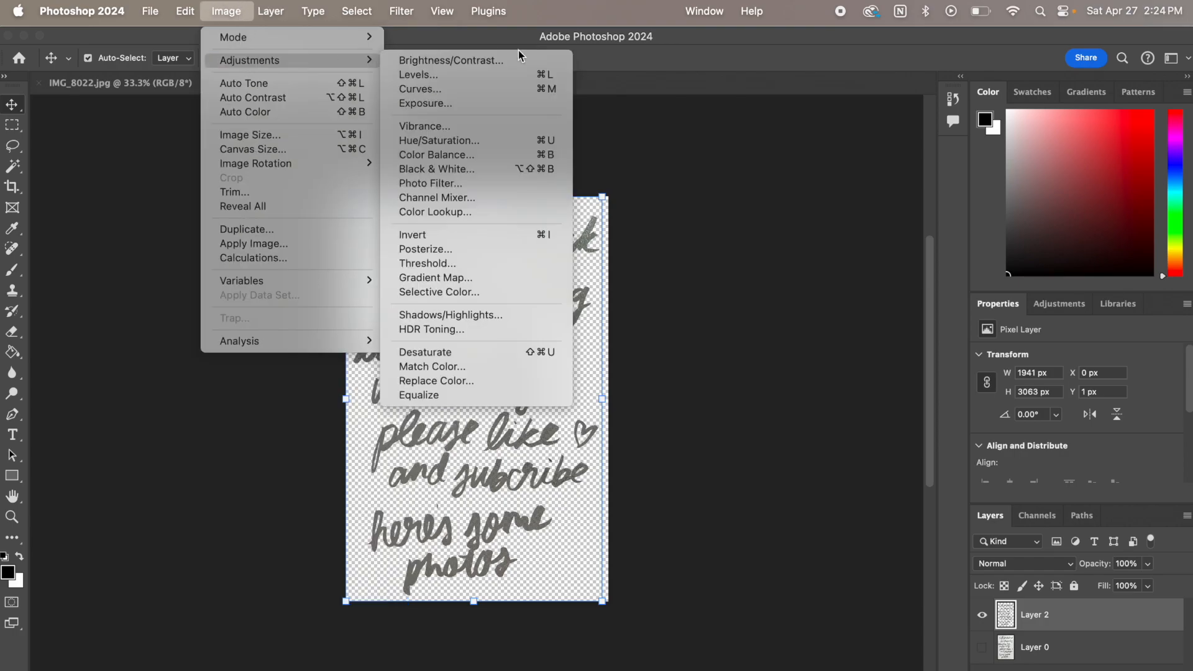
click(405, 74)
drag(770, 215, 881, 212)
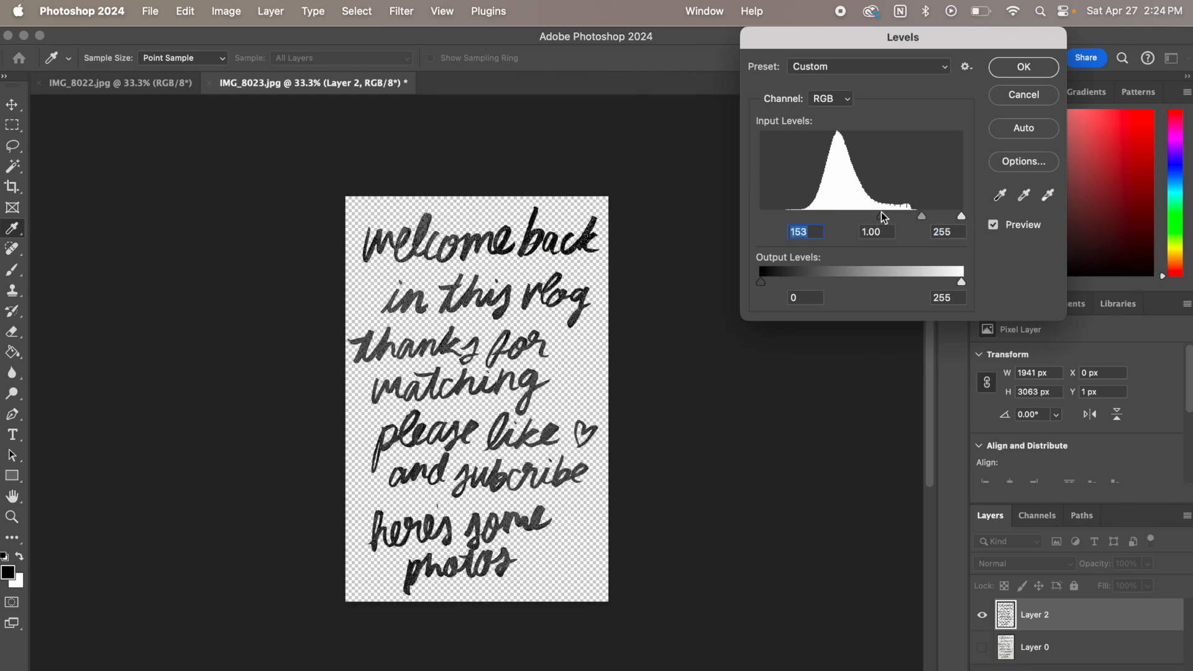
mouse_move(883, 216)
mouse_down()
mouse_move(851, 216)
mouse_move(878, 216)
mouse_up()
click(1008, 73)
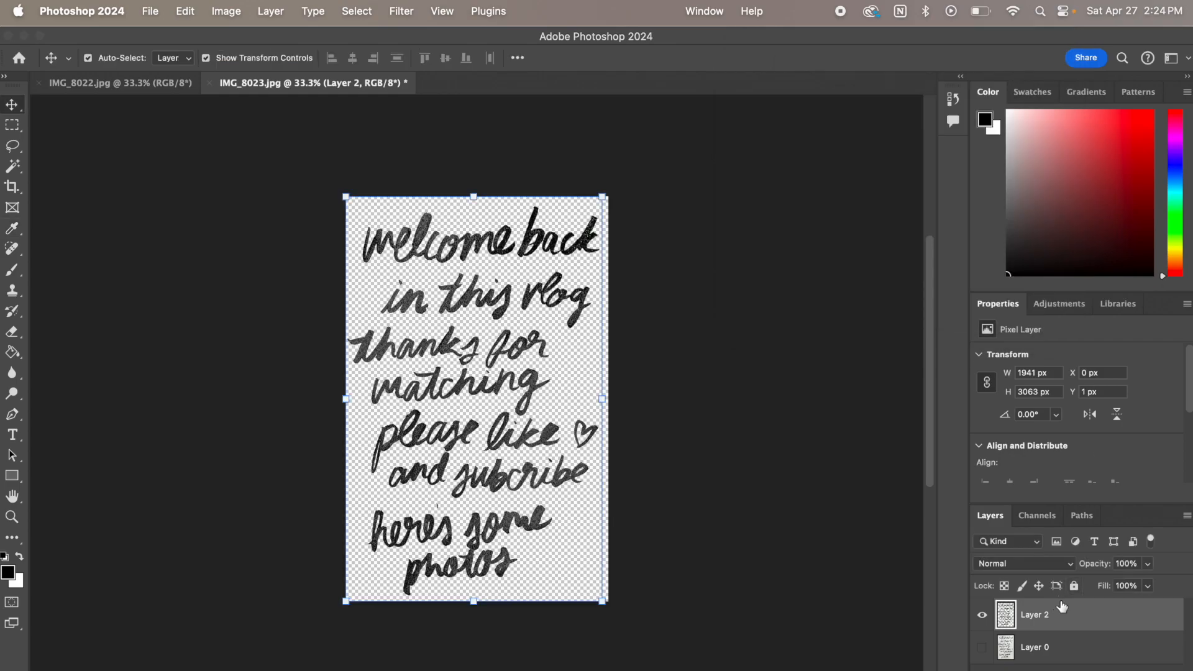
Add a Color Overlay effect in white (#ffffff) with Hard Light blending at 100% opacity to Layer 2
double_click(1076, 616)
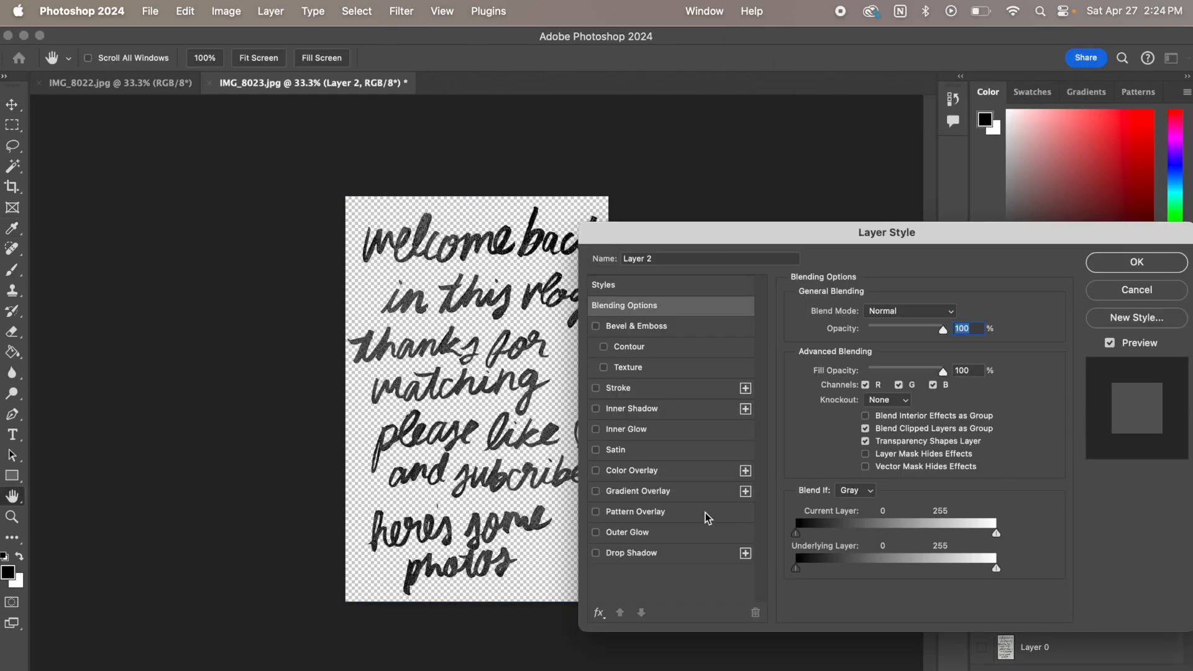
click(648, 471)
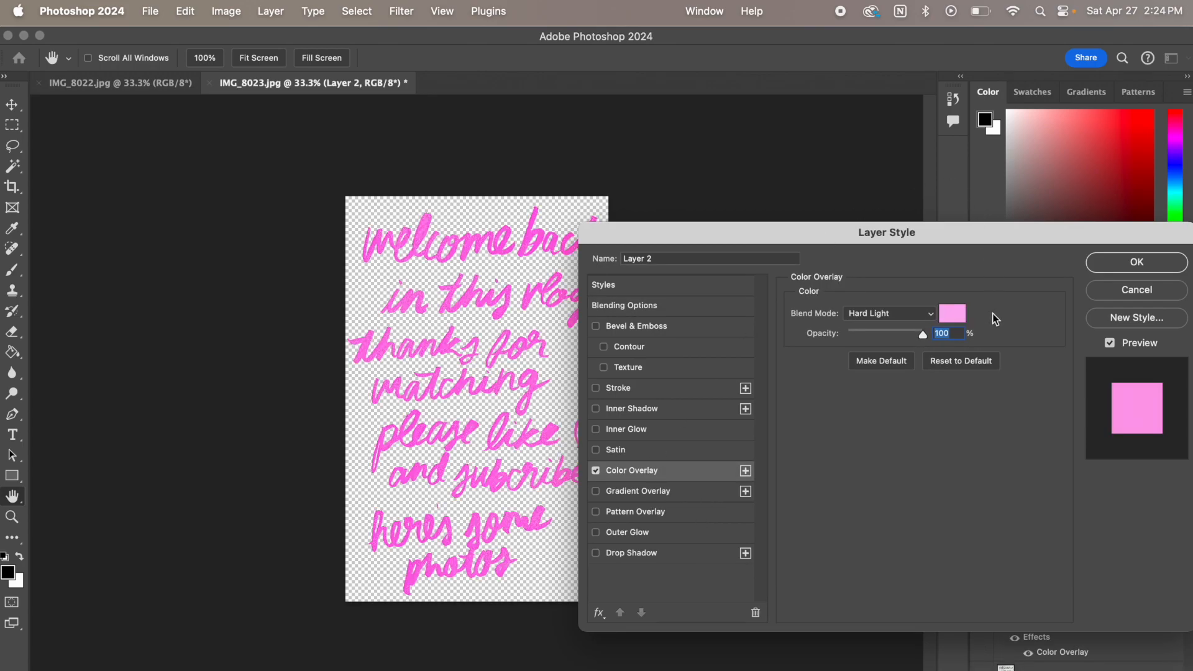
click(957, 313)
drag(844, 269, 710, 188)
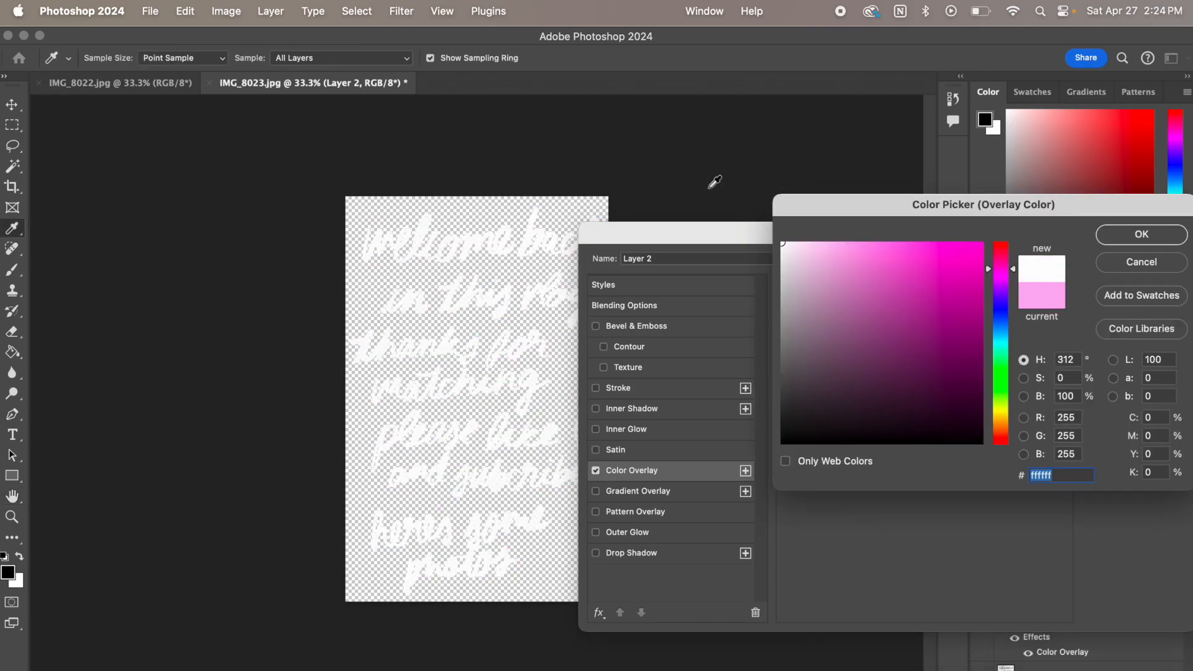
click(1132, 238)
click(1137, 261)
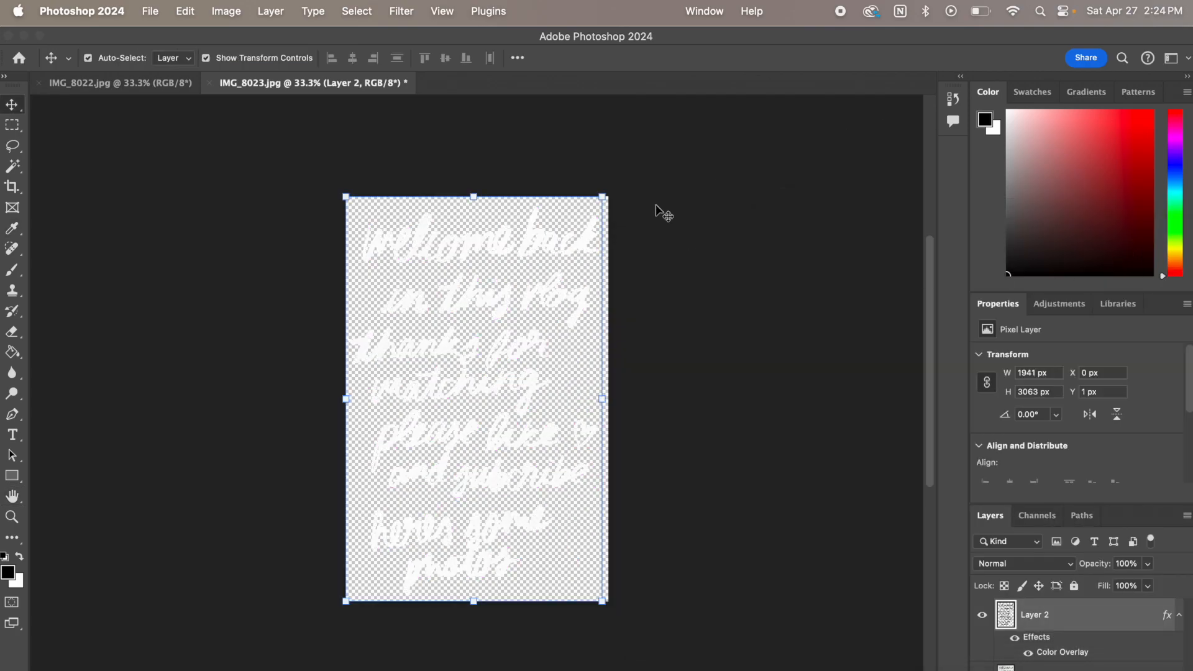
Save the document as IMG_8023.tif and quick-export the white lettering as IMG_8023 in PNG format to the Desktop
key(super)
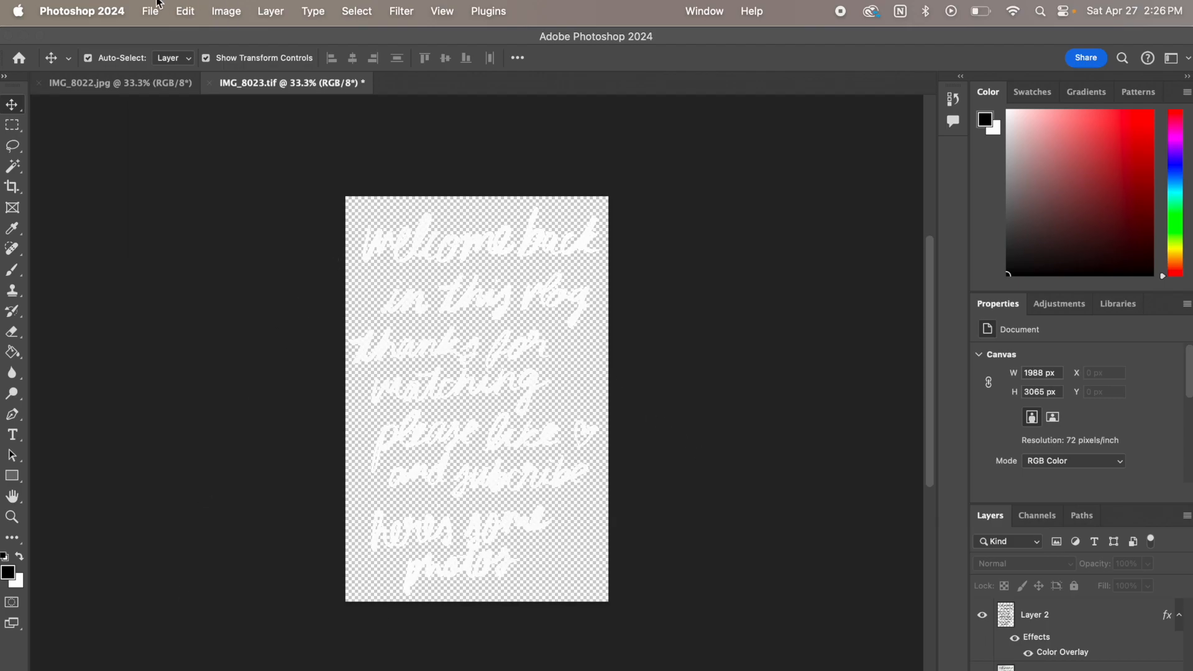
click(154, 8)
mouse_move(154, 269)
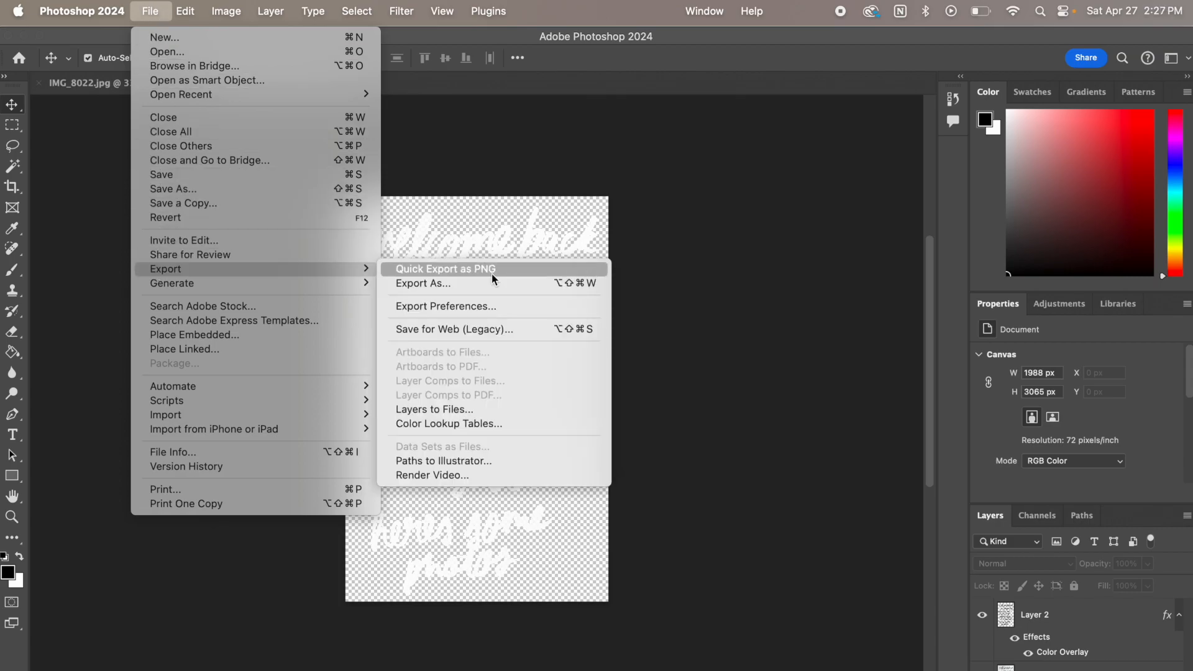
click(473, 269)
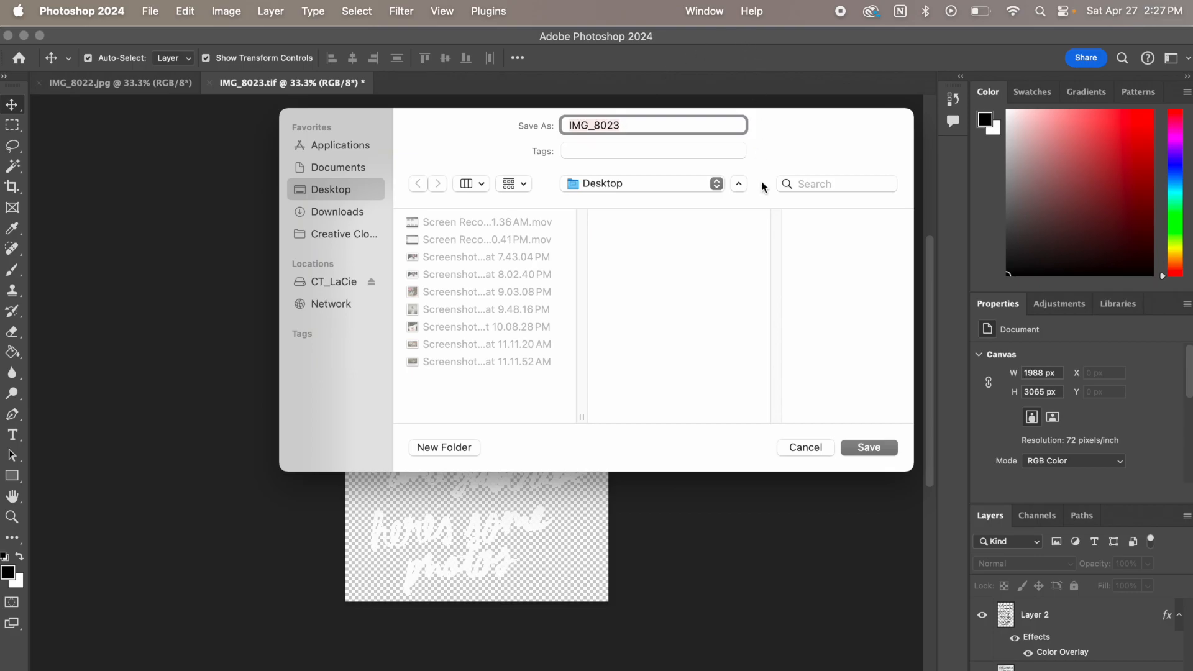
click(886, 449)
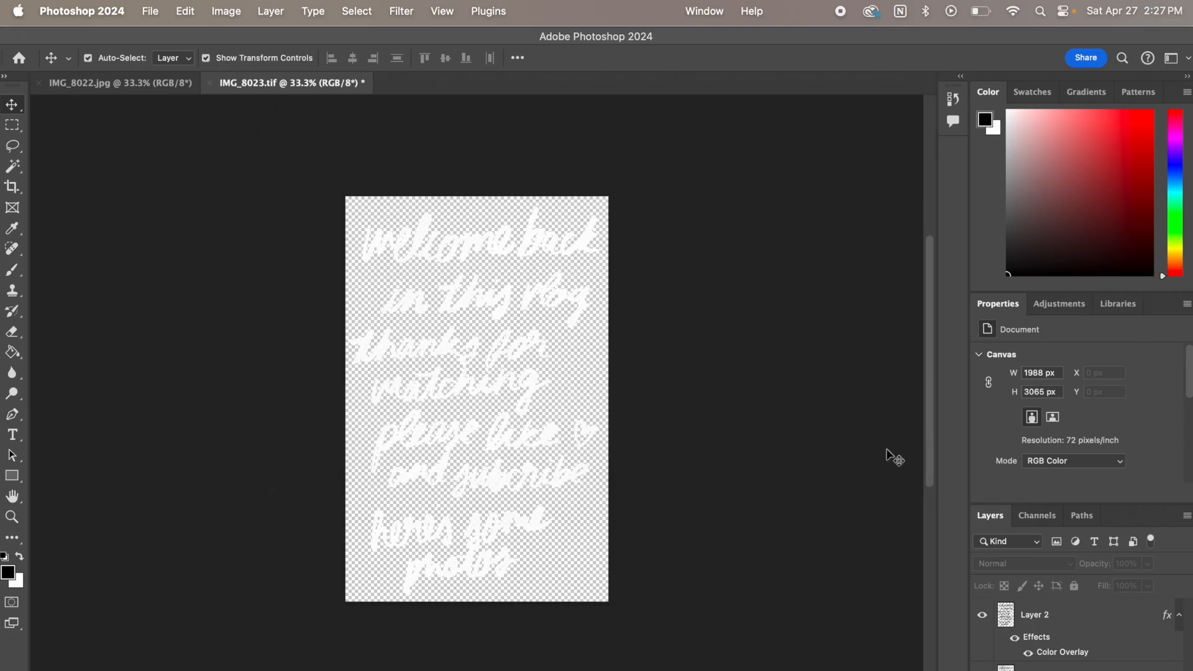
Preview the exported IMG_8023.png from the Desktop in Finder, close the preview and return to Photoshop
click(203, 670)
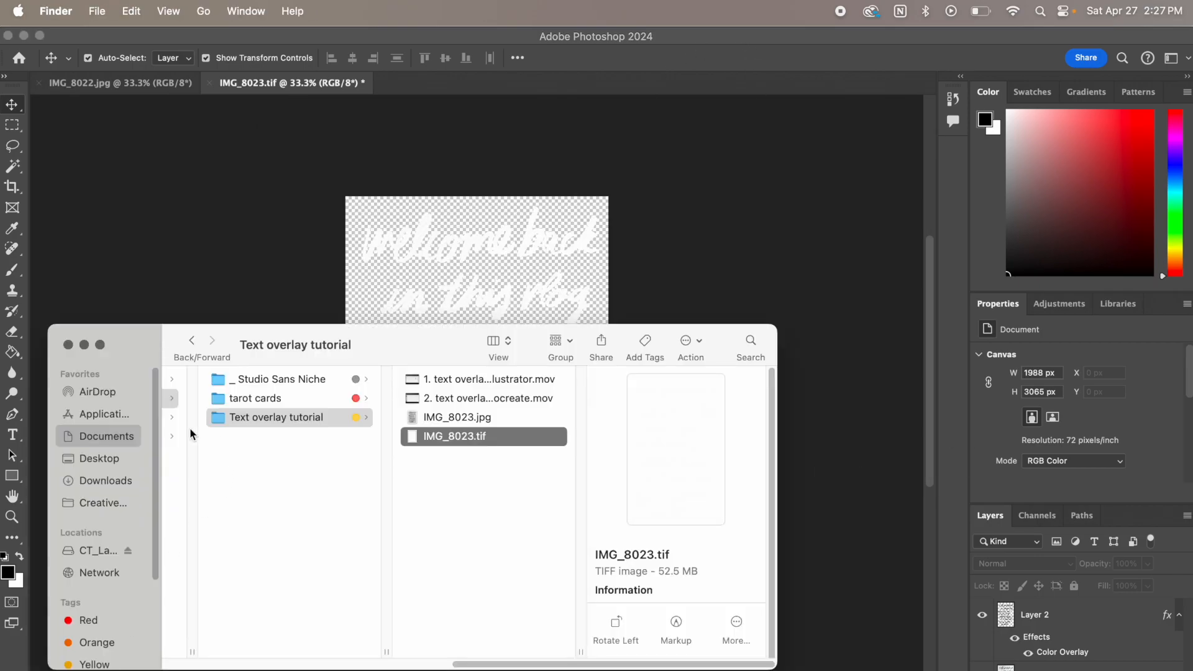
click(102, 459)
click(249, 379)
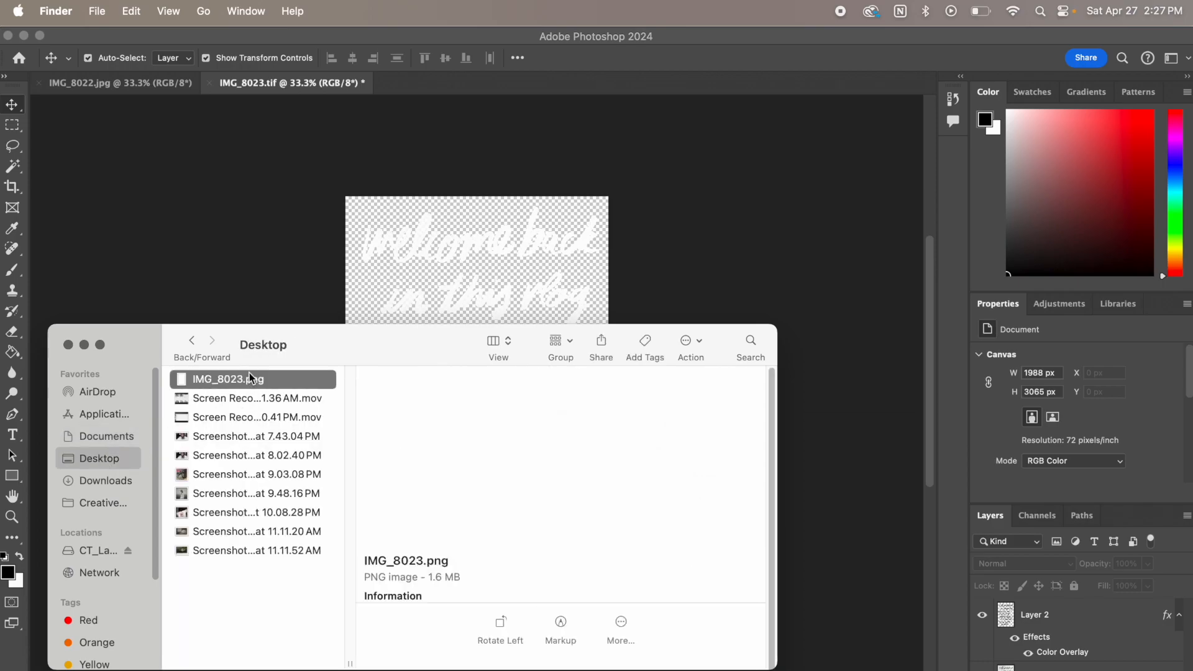
key(space)
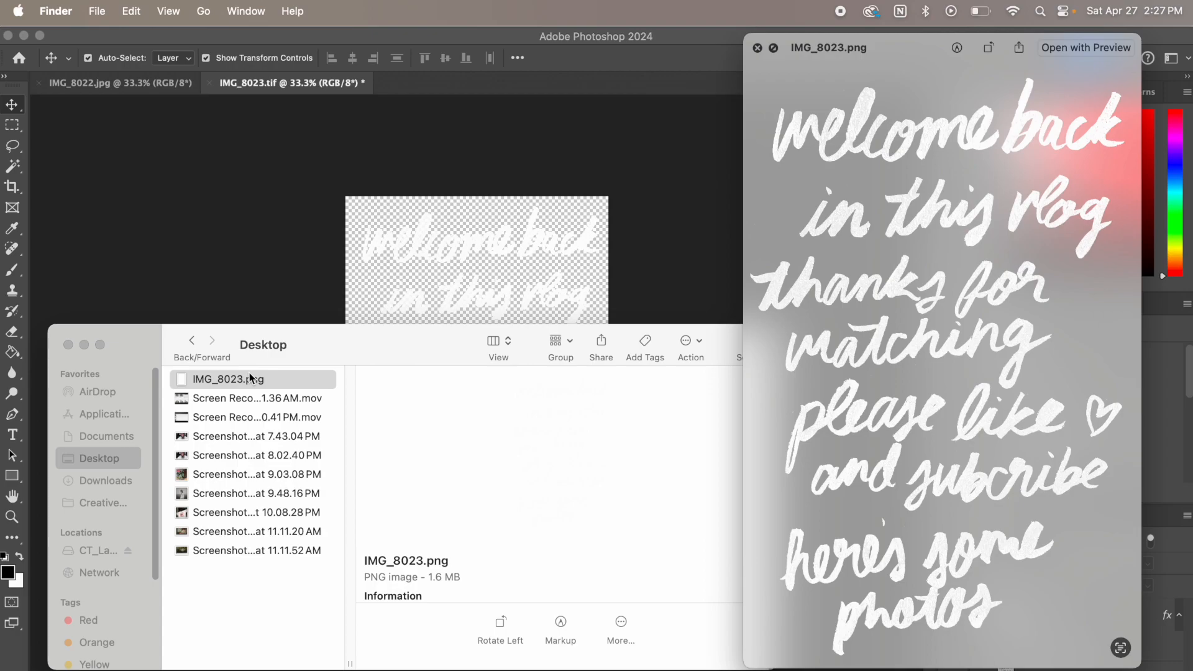
key(space)
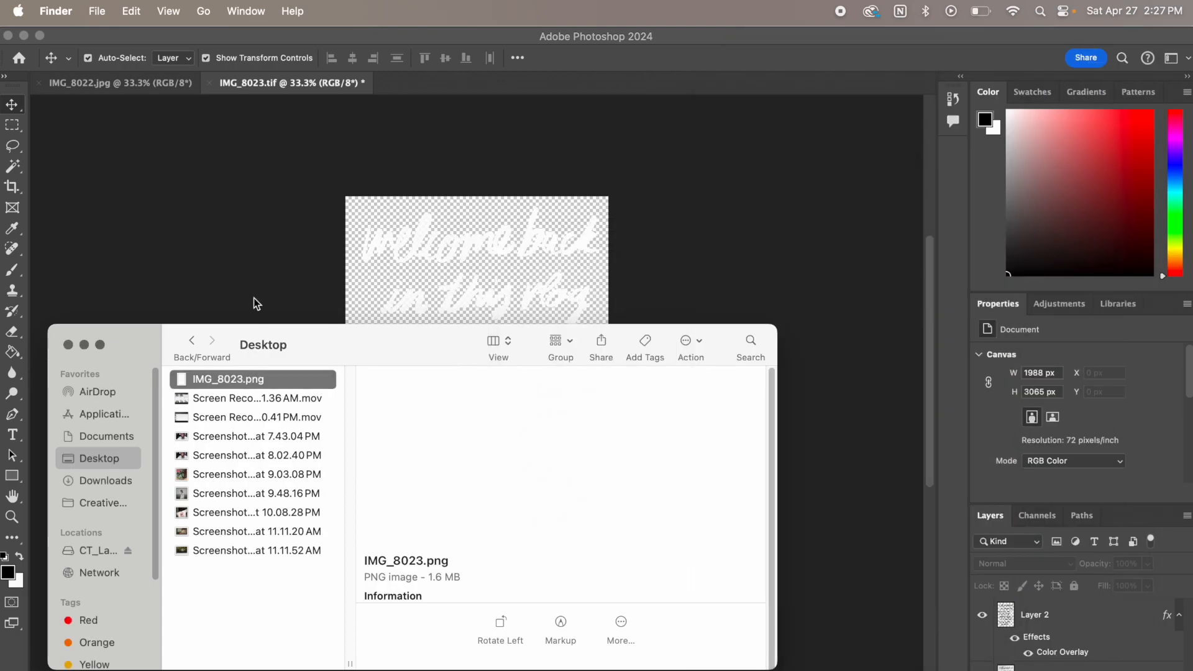
click(293, 269)
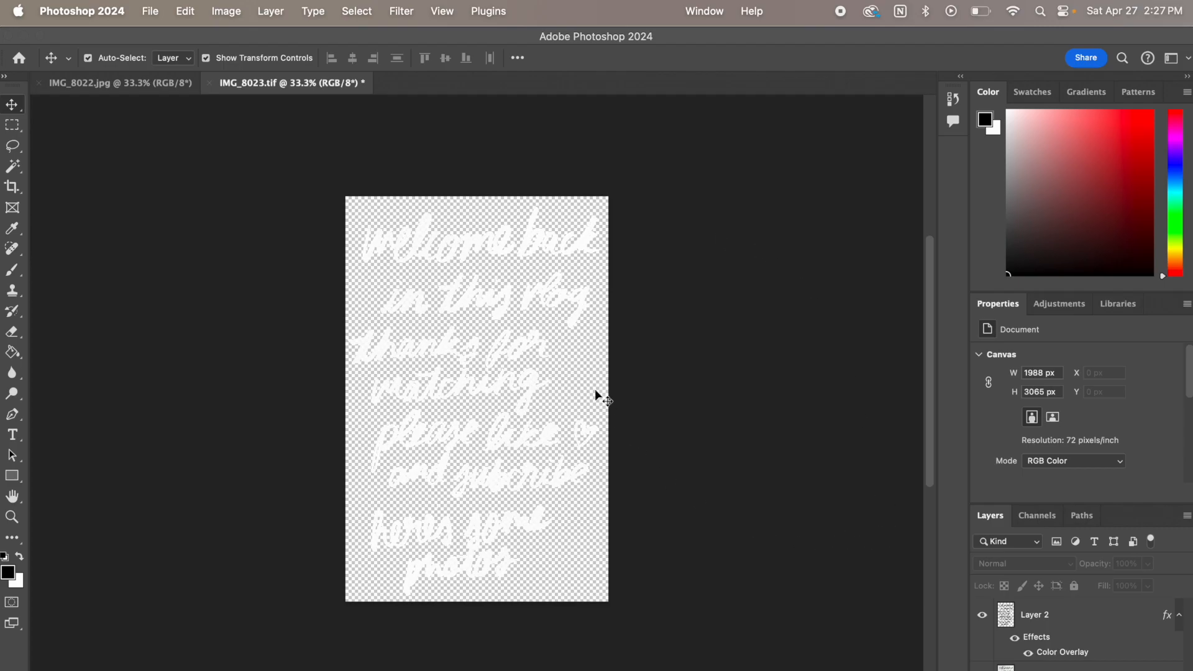
click(149, 10)
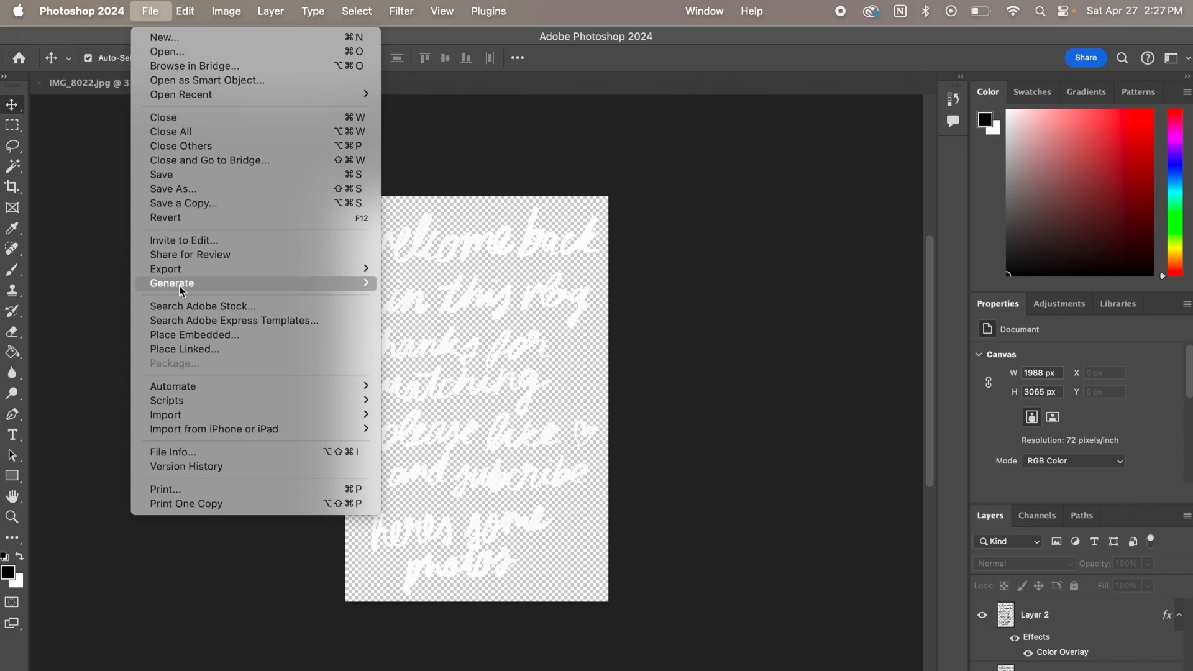
mouse_move(188, 271)
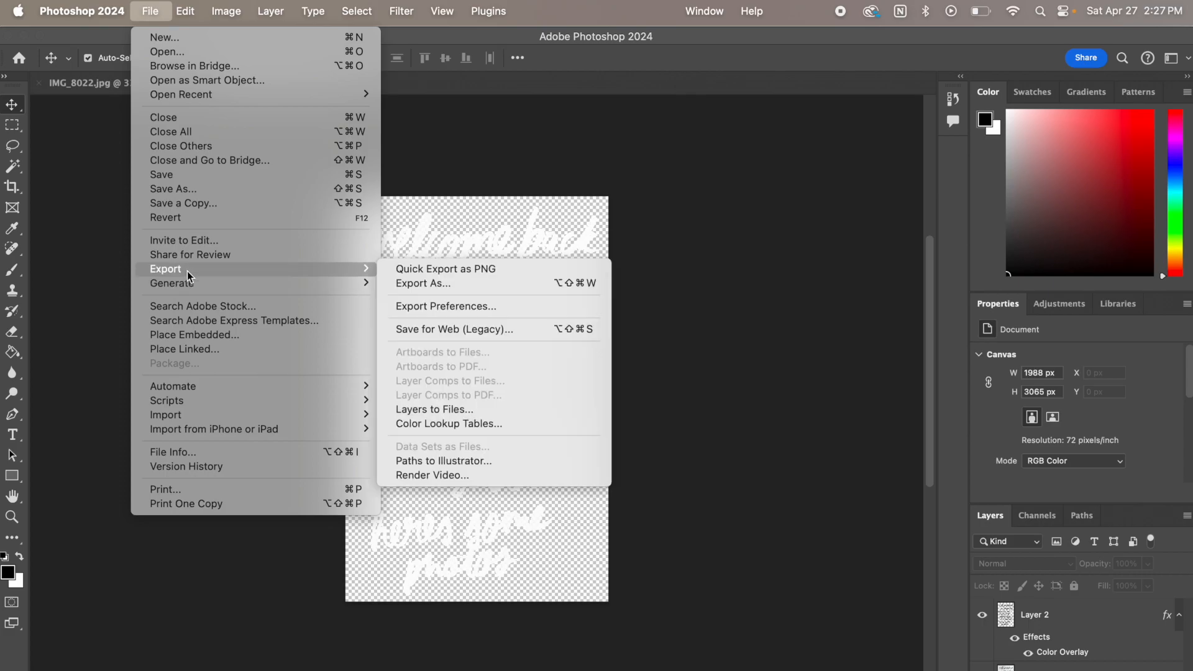
click(416, 268)
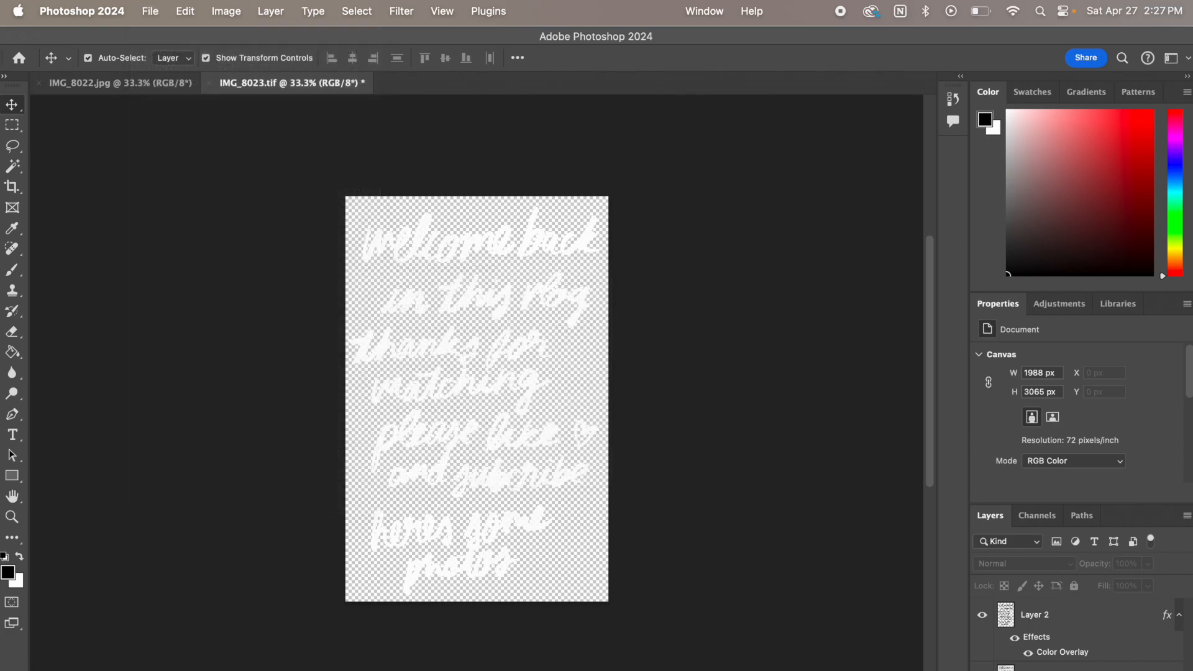
Switch to Illustrator and examine the link options of the IMG_8023.tif image on the first artboard
key(super+Tab)
click(218, 501)
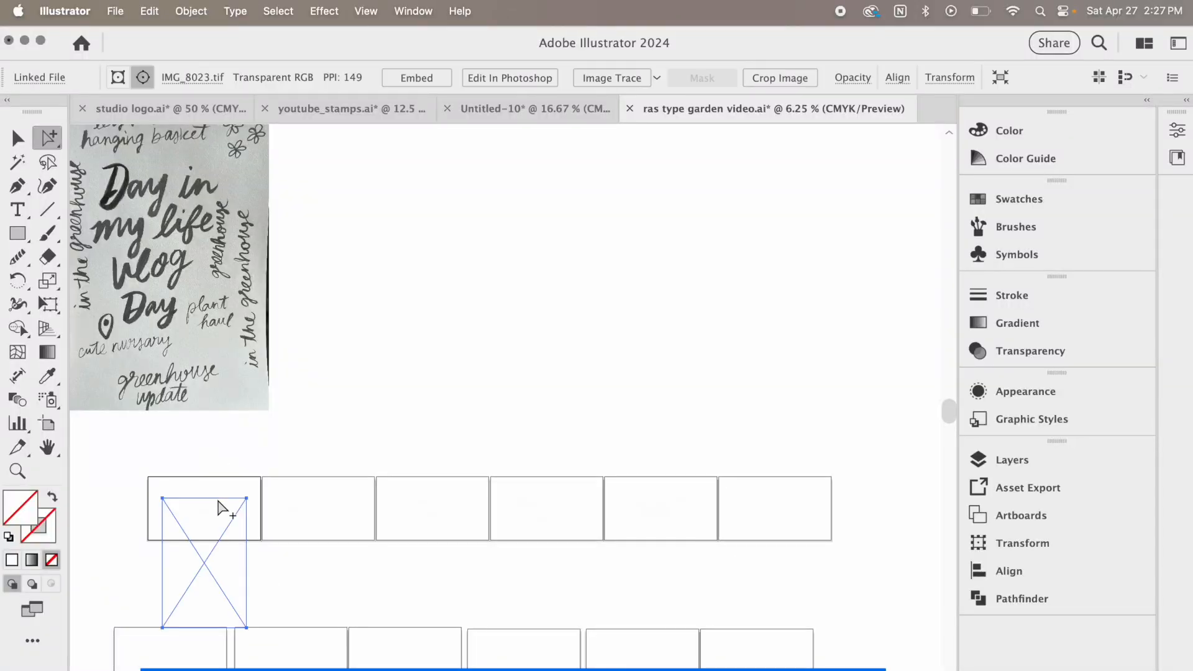
click(193, 77)
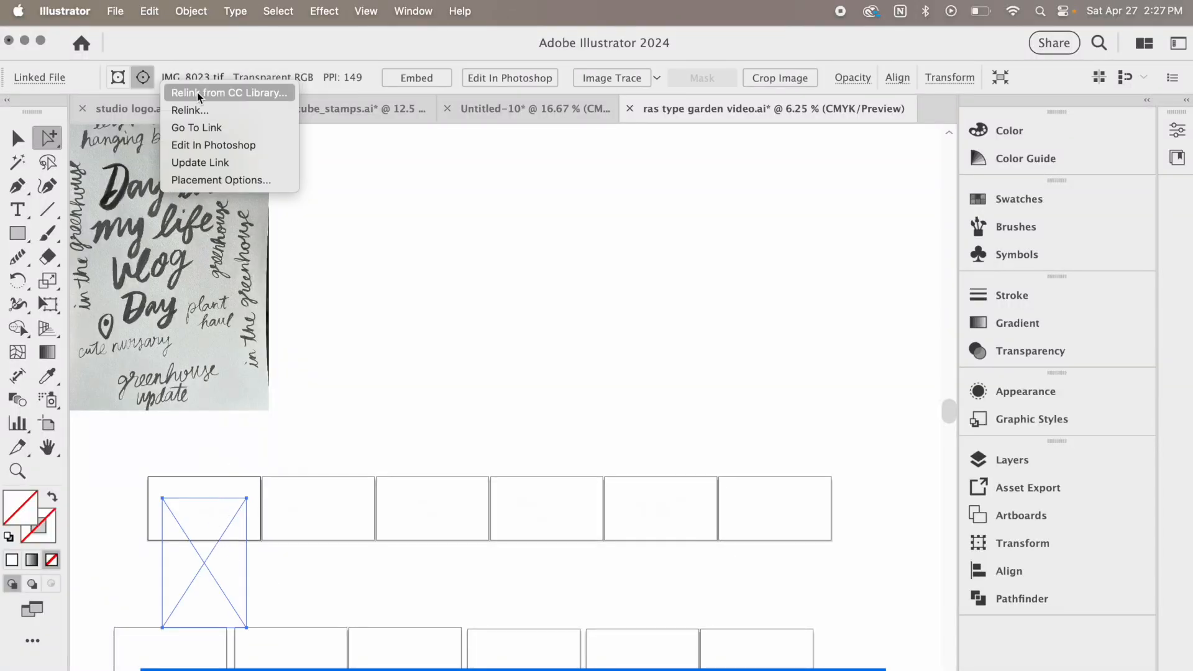
click(436, 209)
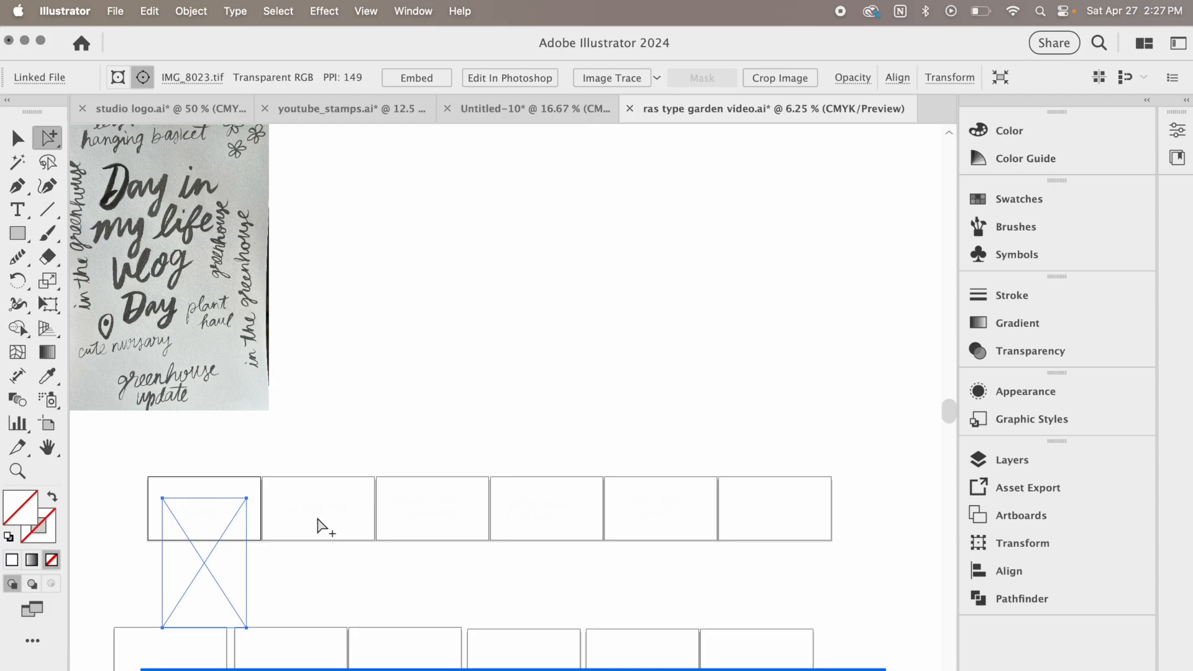
click(323, 521)
click(309, 383)
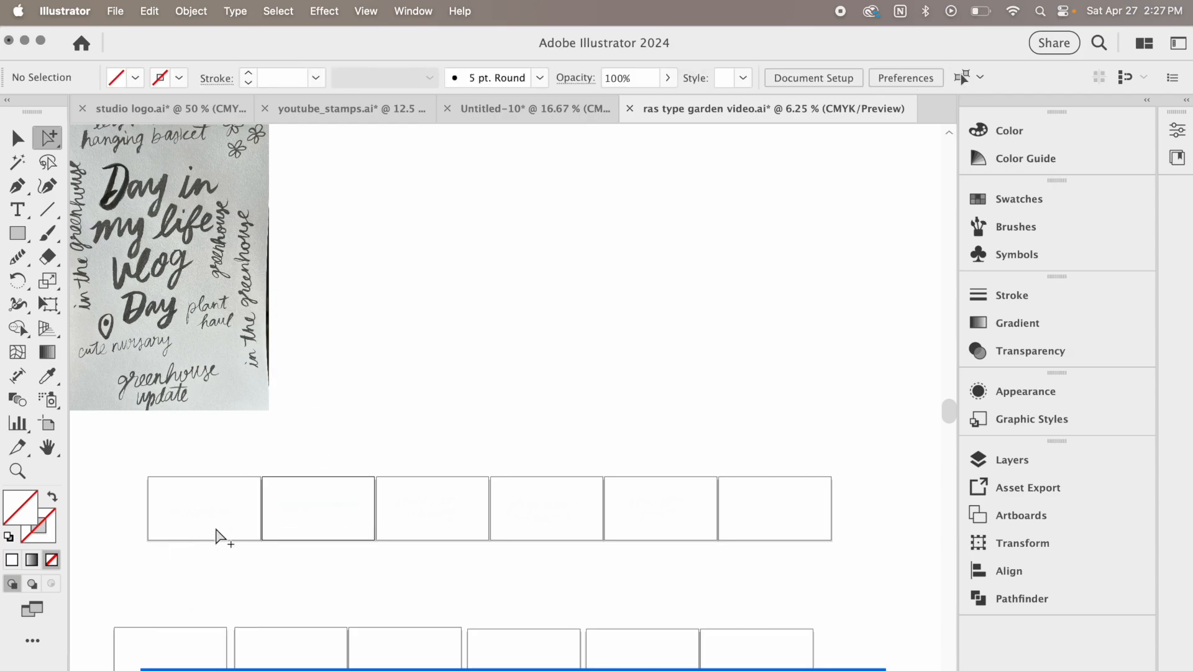
Select the five linked lettering images on the first five artboards and relink the first one to IMG_8023.png from the Desktop
click(217, 520)
shift+click(319, 514)
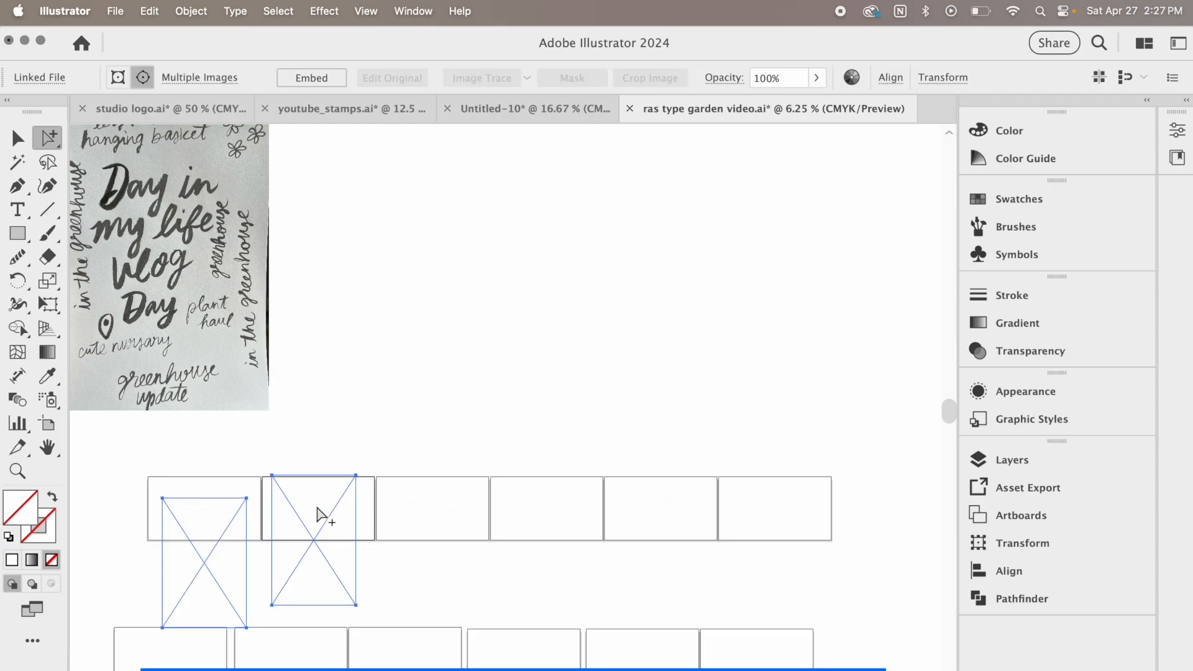
shift+click(434, 519)
shift+click(561, 527)
shift+click(667, 509)
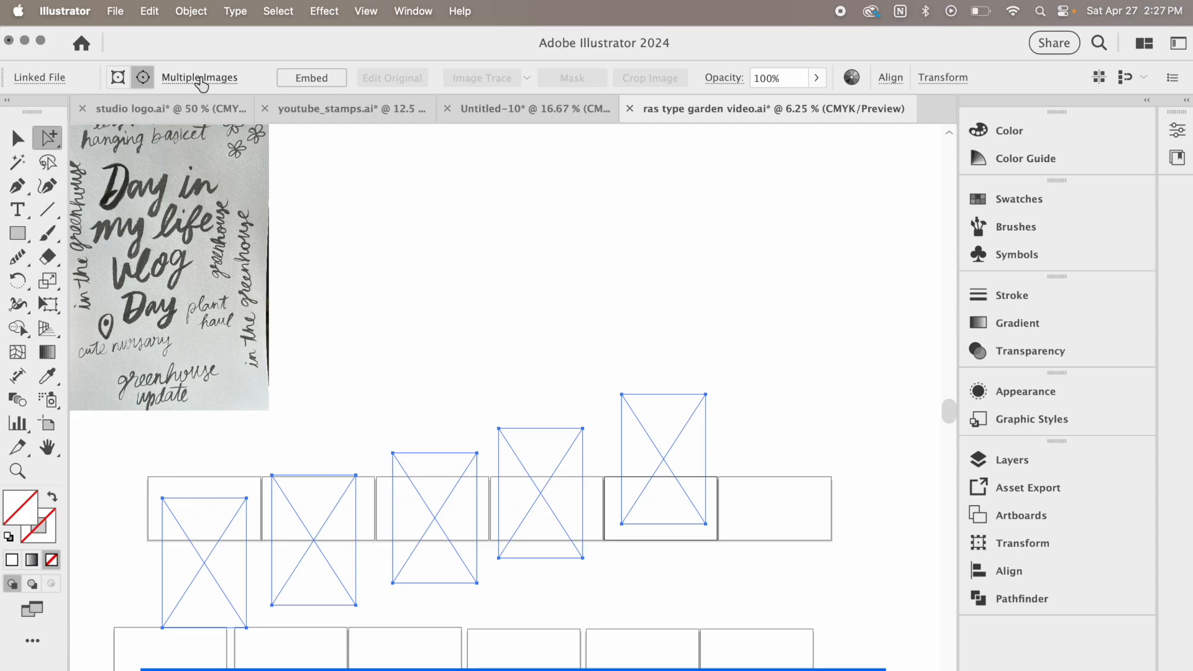
click(200, 78)
click(204, 110)
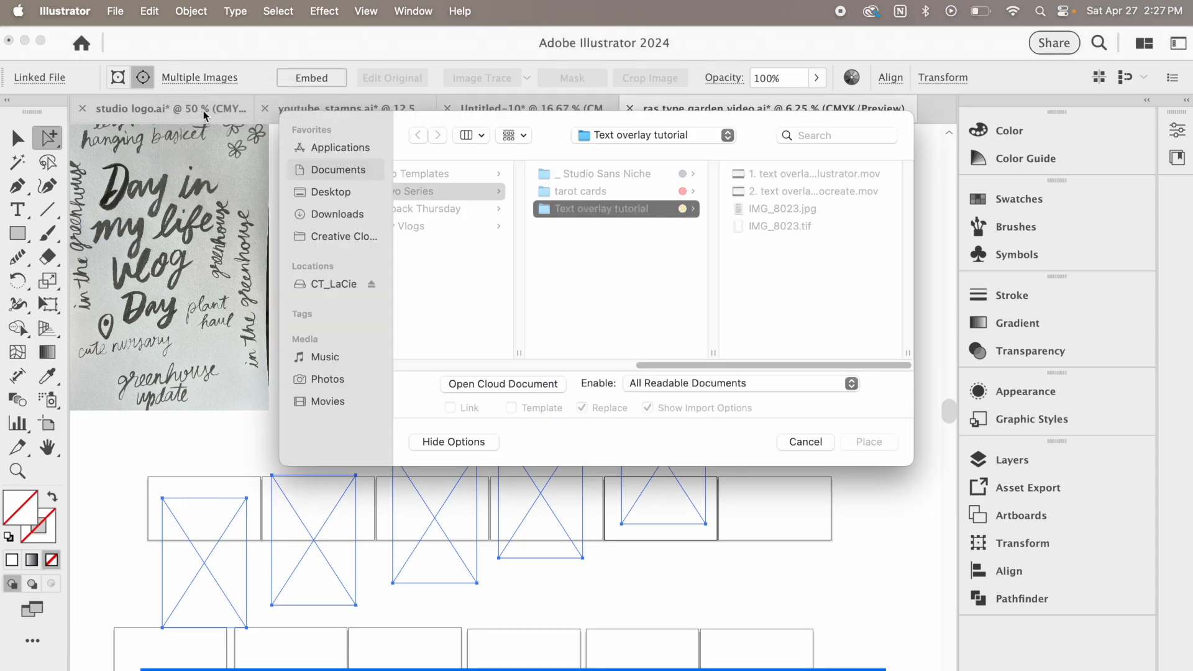
click(353, 192)
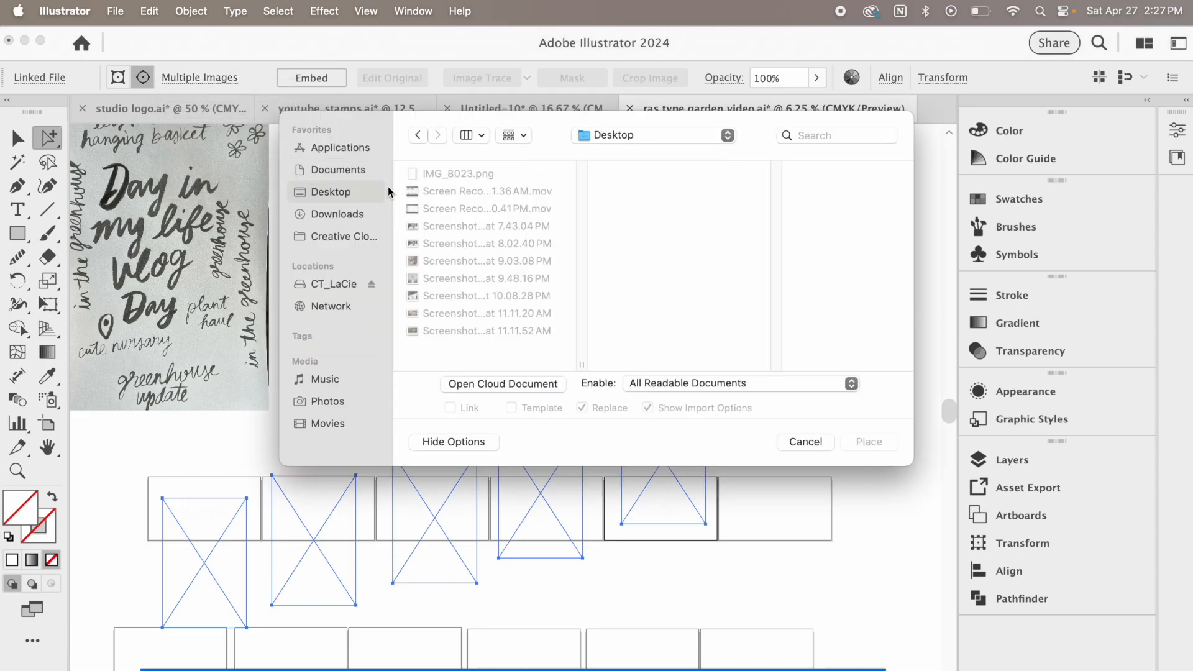
click(464, 174)
click(868, 442)
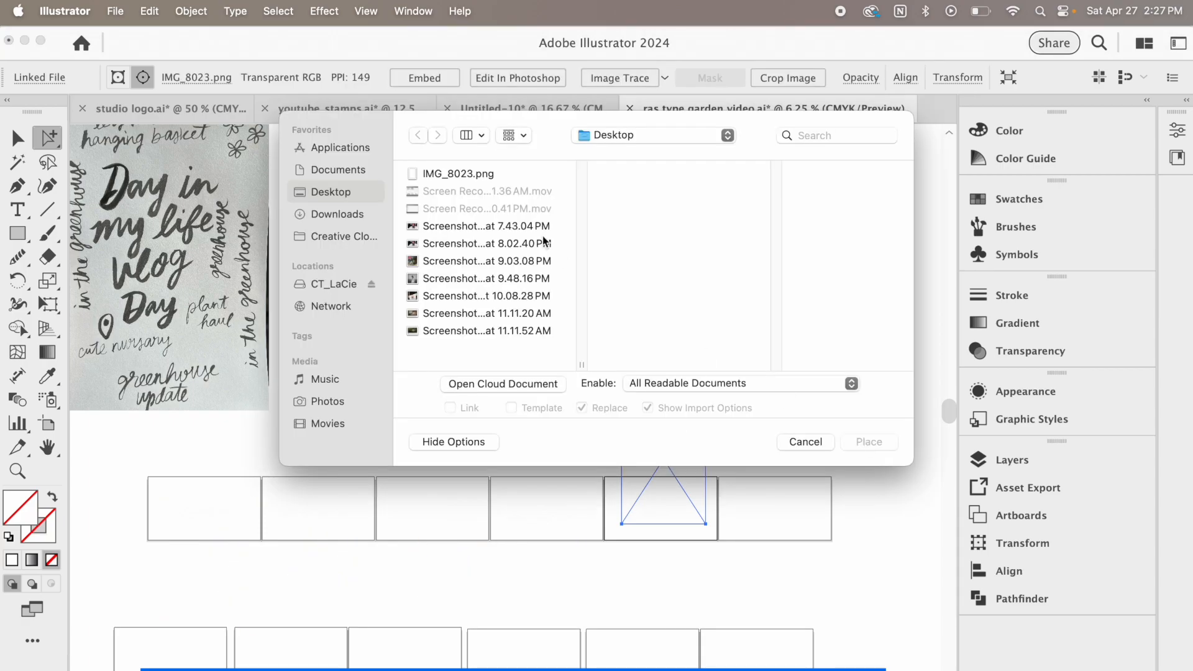
Relink the remaining four selected images to the Desktop's IMG_8023.png and clear the selection
click(488, 174)
click(868, 442)
click(485, 174)
click(868, 442)
click(463, 174)
click(868, 441)
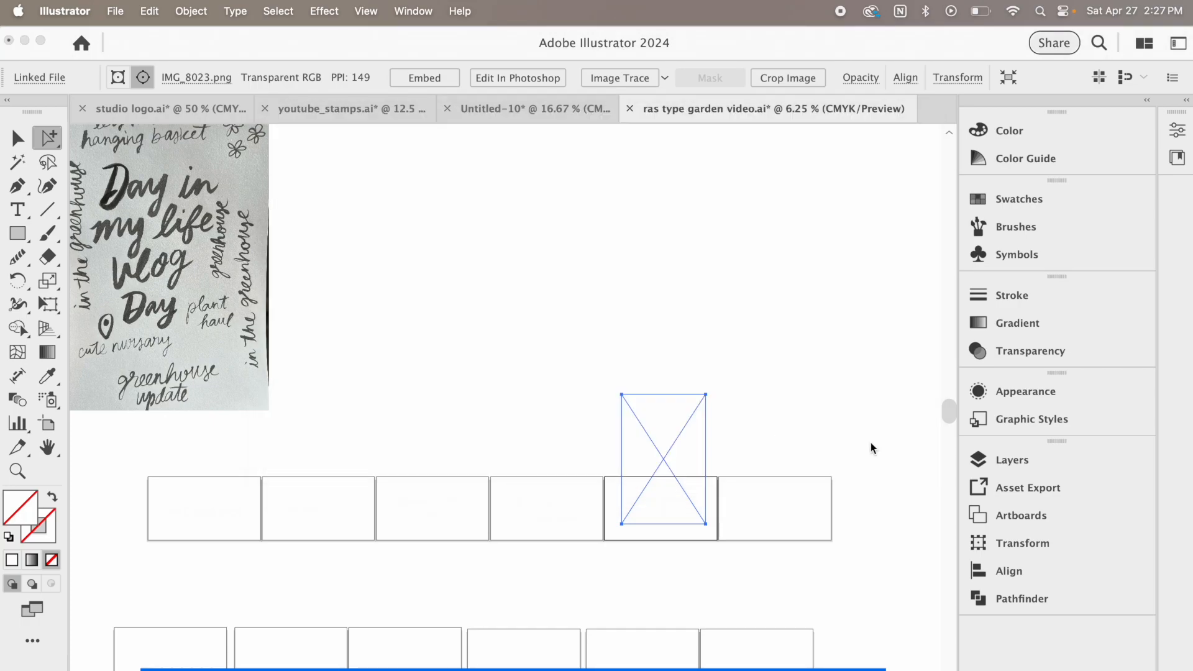
click(490, 175)
click(870, 442)
click(383, 287)
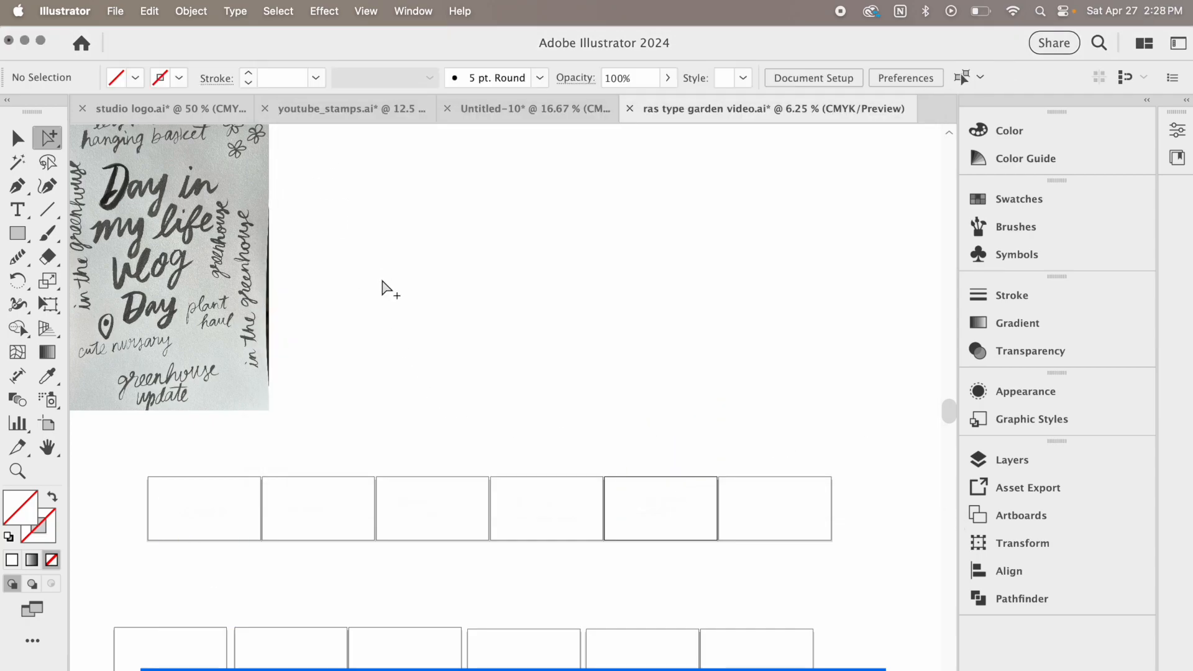
Set up an Export for Screens that includes only artboards 1–5, excluding the empty artboards 6–12
click(124, 10)
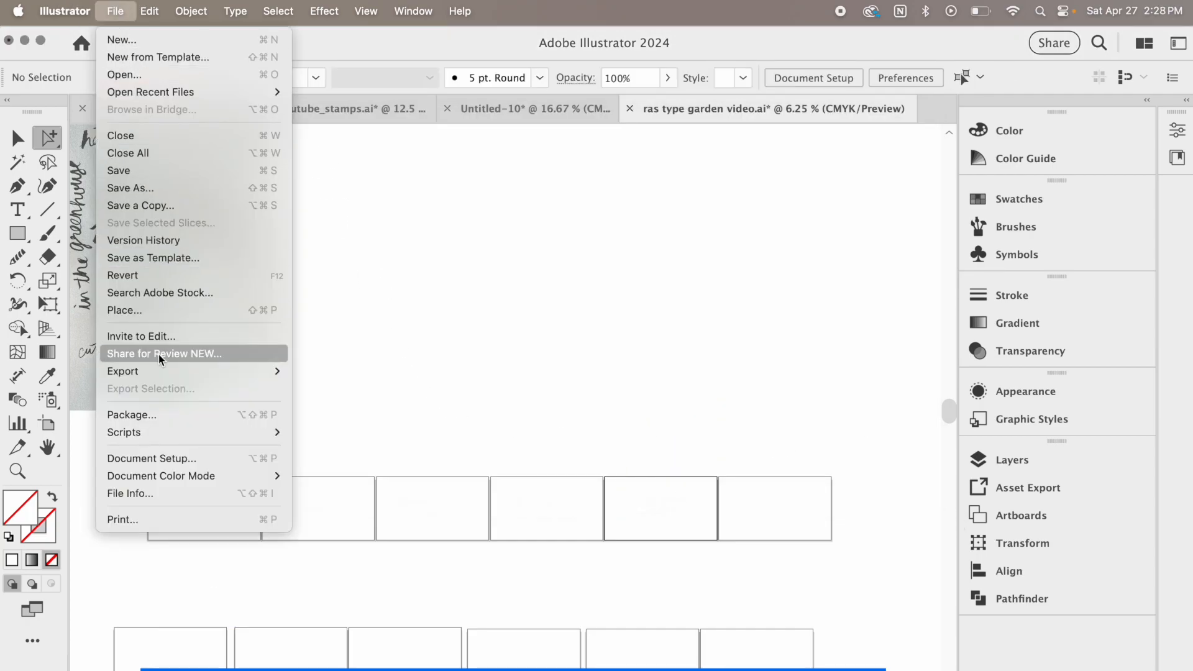
mouse_move(151, 371)
click(416, 372)
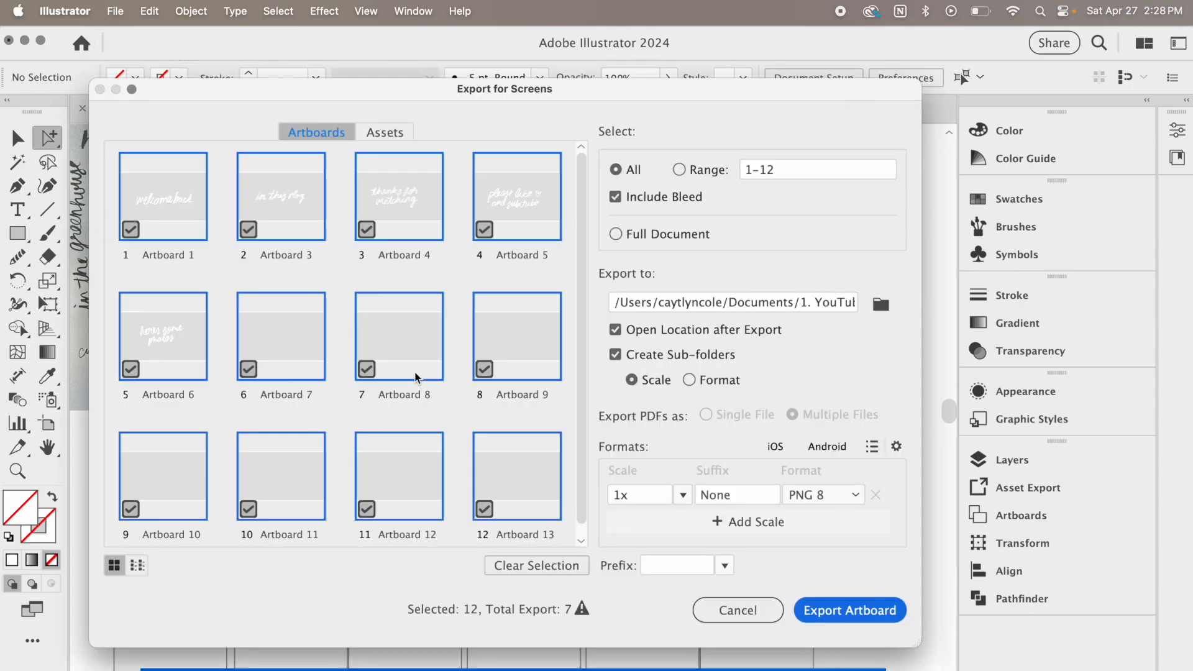
click(277, 338)
click(386, 338)
click(491, 340)
click(504, 492)
click(413, 476)
click(310, 462)
click(192, 480)
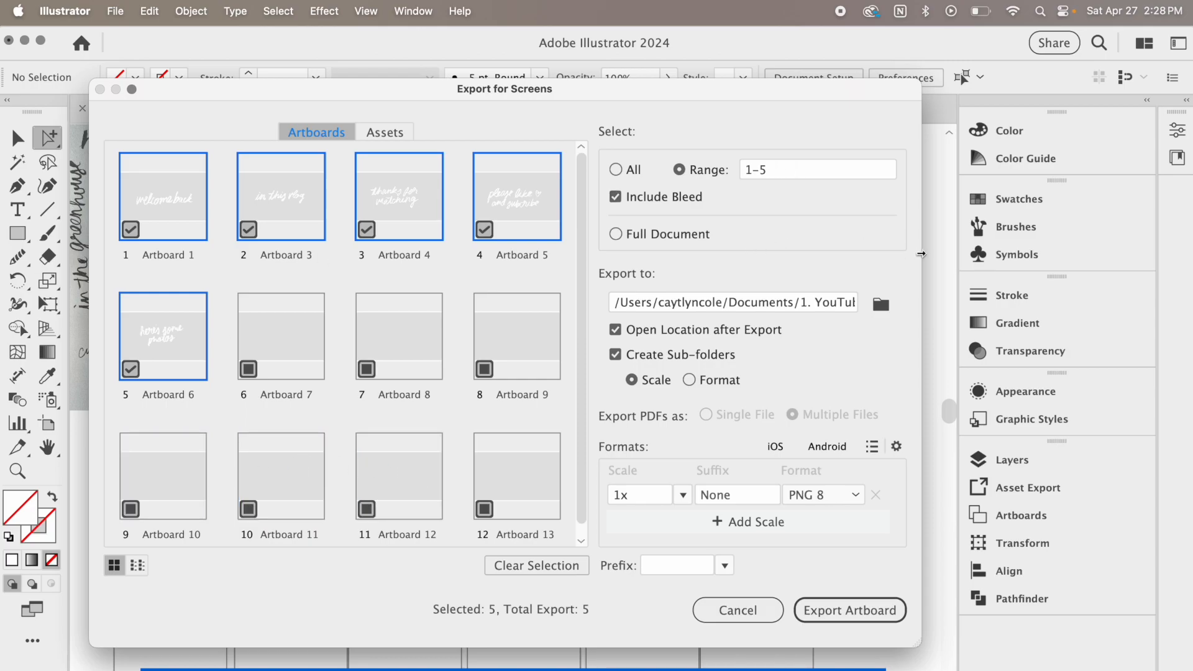
Export the five chosen artboards as 1x PNG 8 files into a new folder named "rasterized pngs" inside _pngs
click(881, 303)
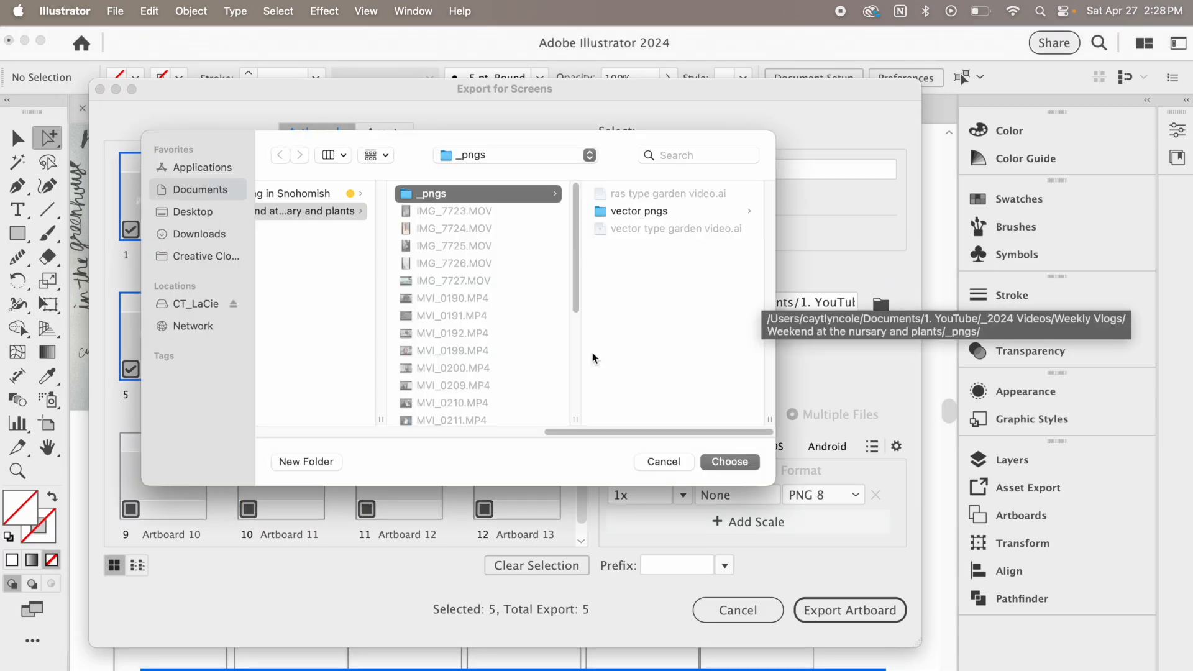
click(307, 462)
text(rasterized pngs)
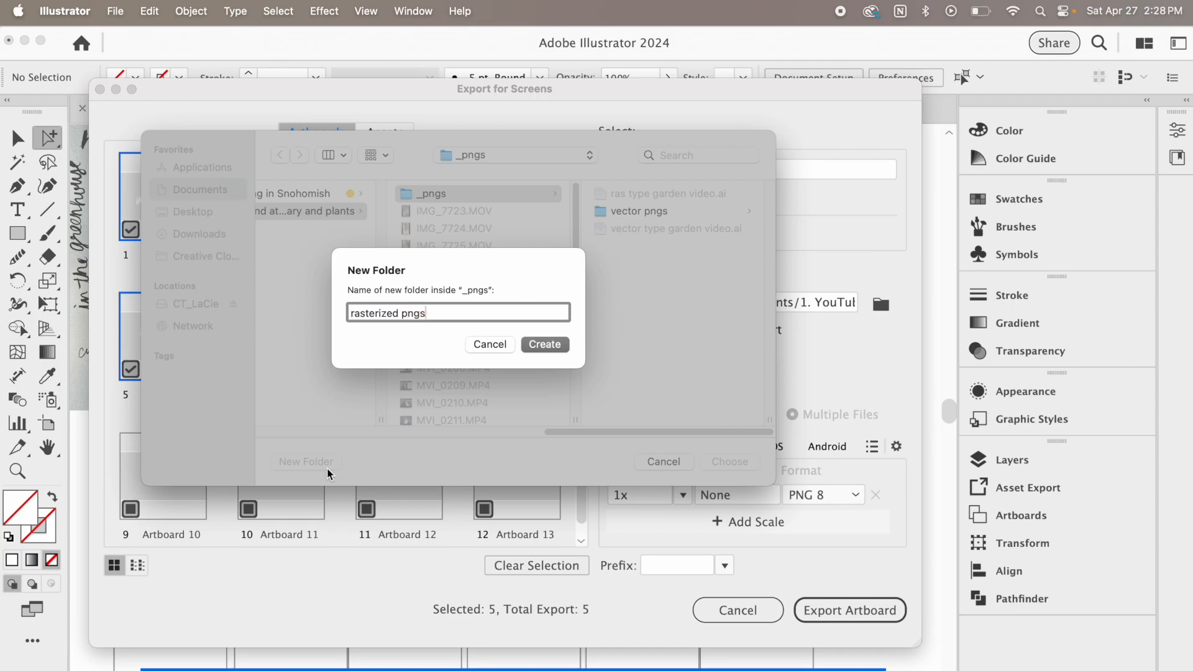
click(561, 344)
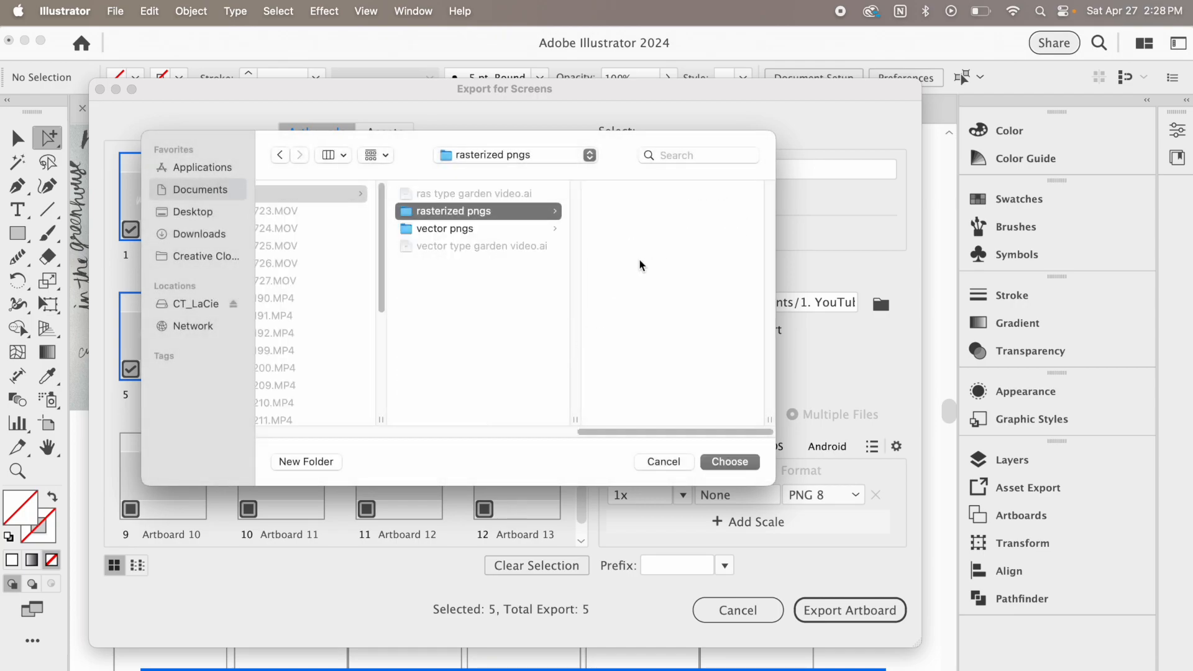
click(726, 461)
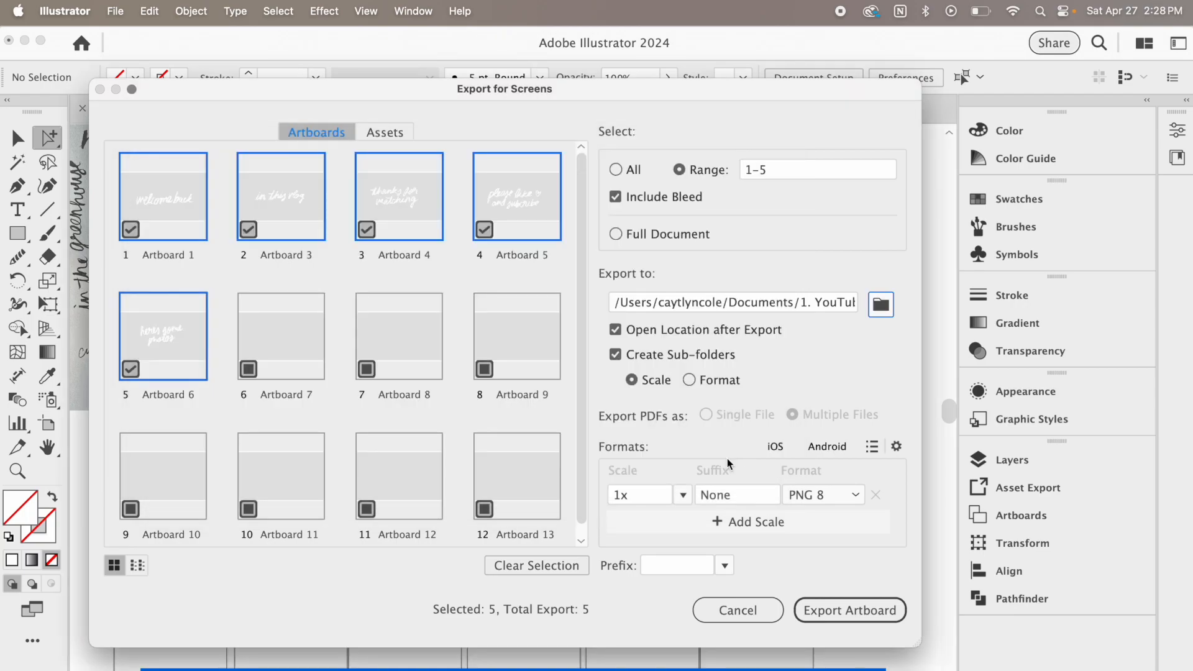
click(877, 609)
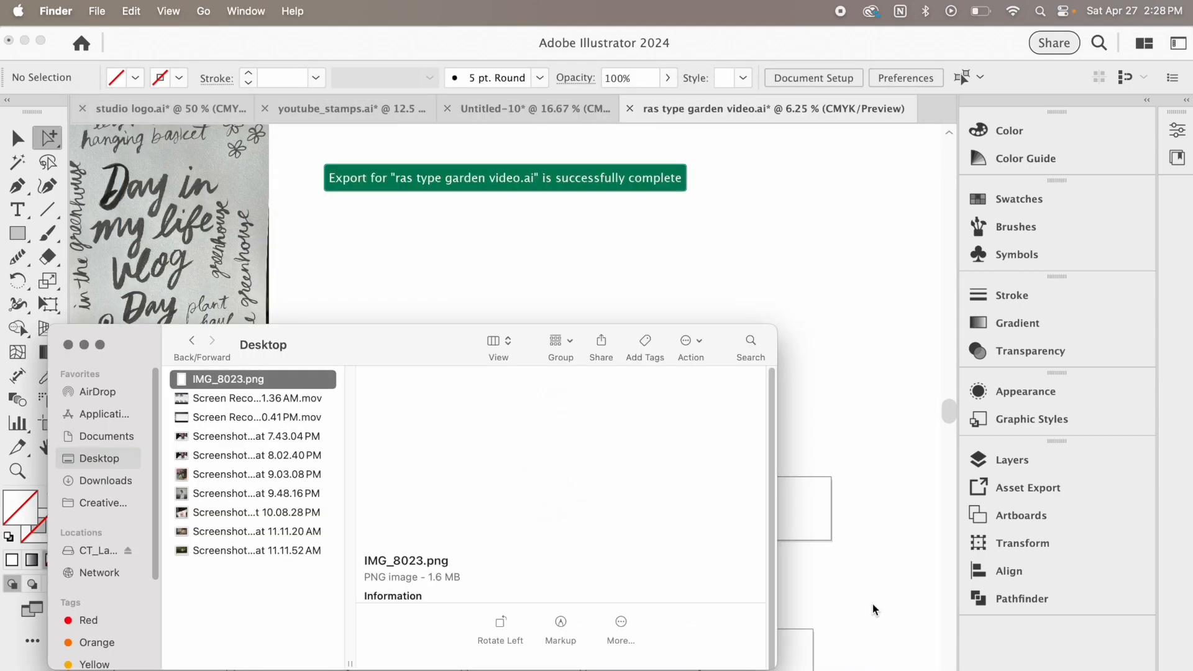
Preview the exported artboard PNGs in the 1x folder in Finder, starting with Artboard 1.png, and close the preview
click(659, 407)
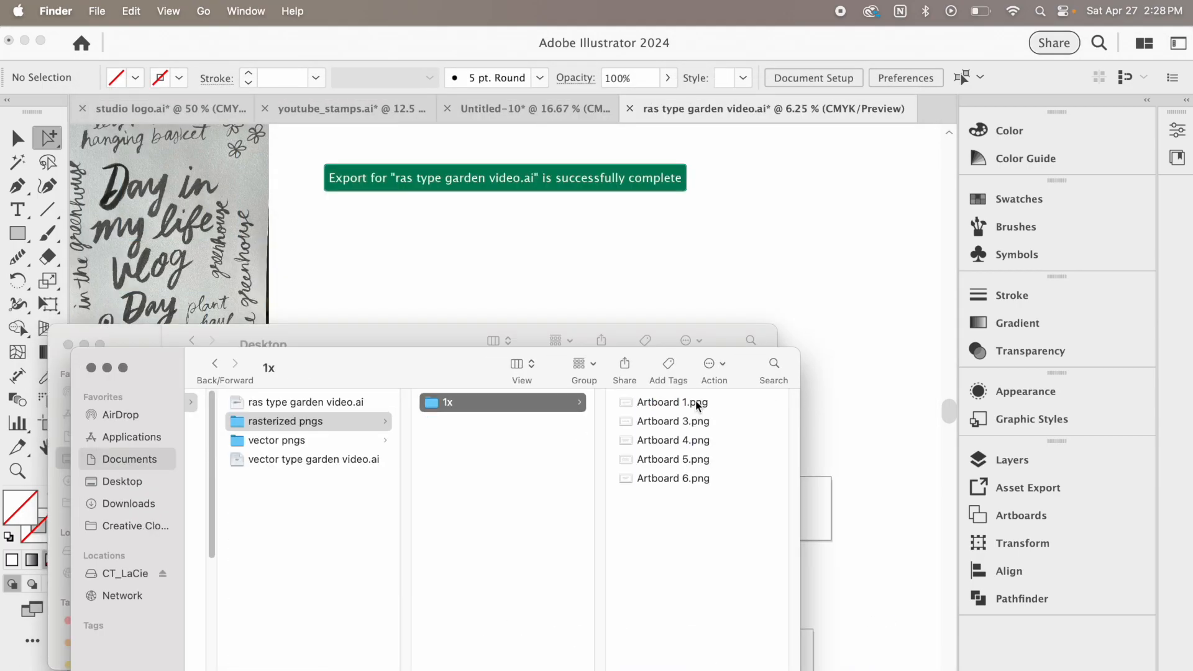
click(698, 405)
key(space)
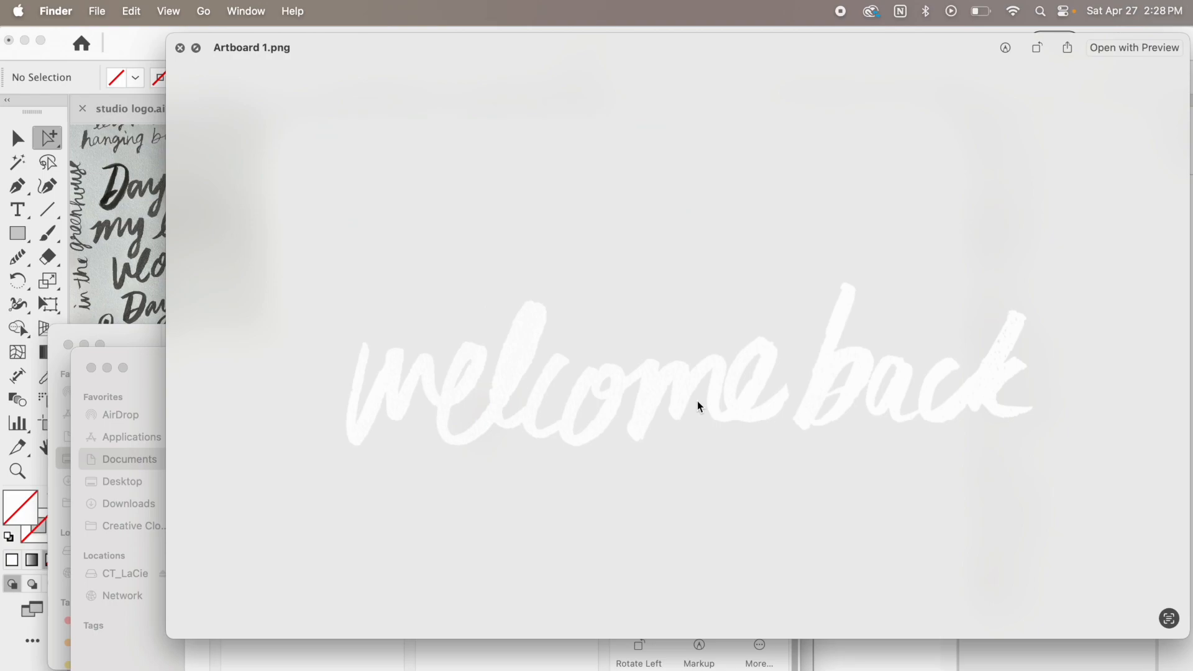
key(Down)
key(Down)
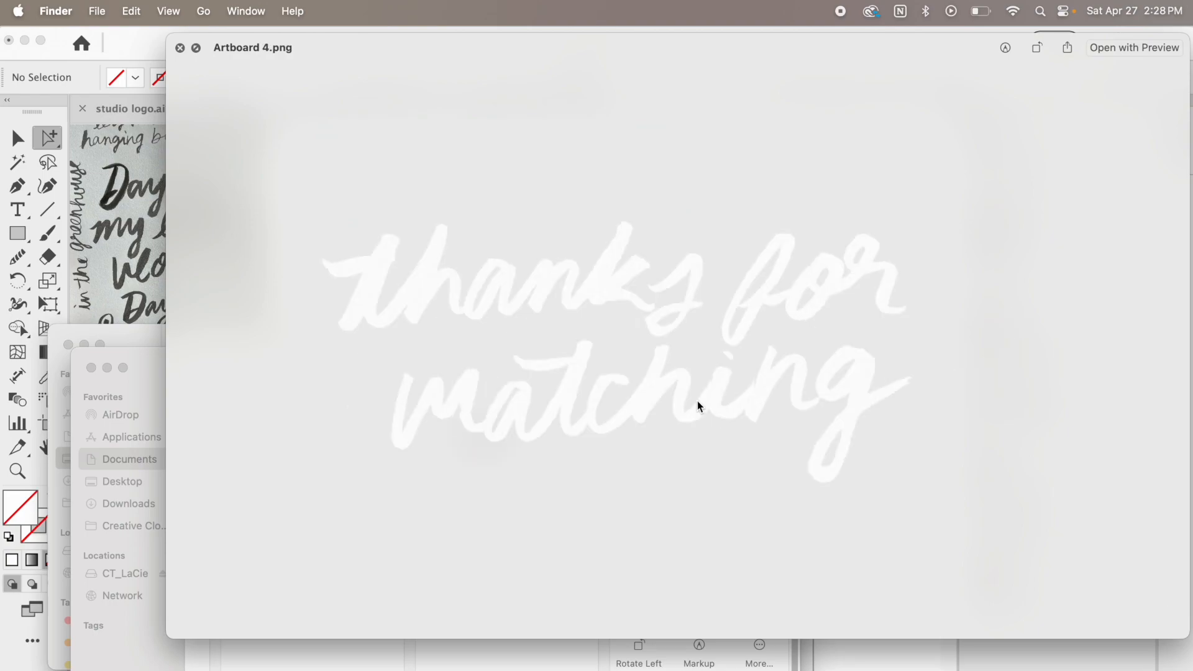
key(Down)
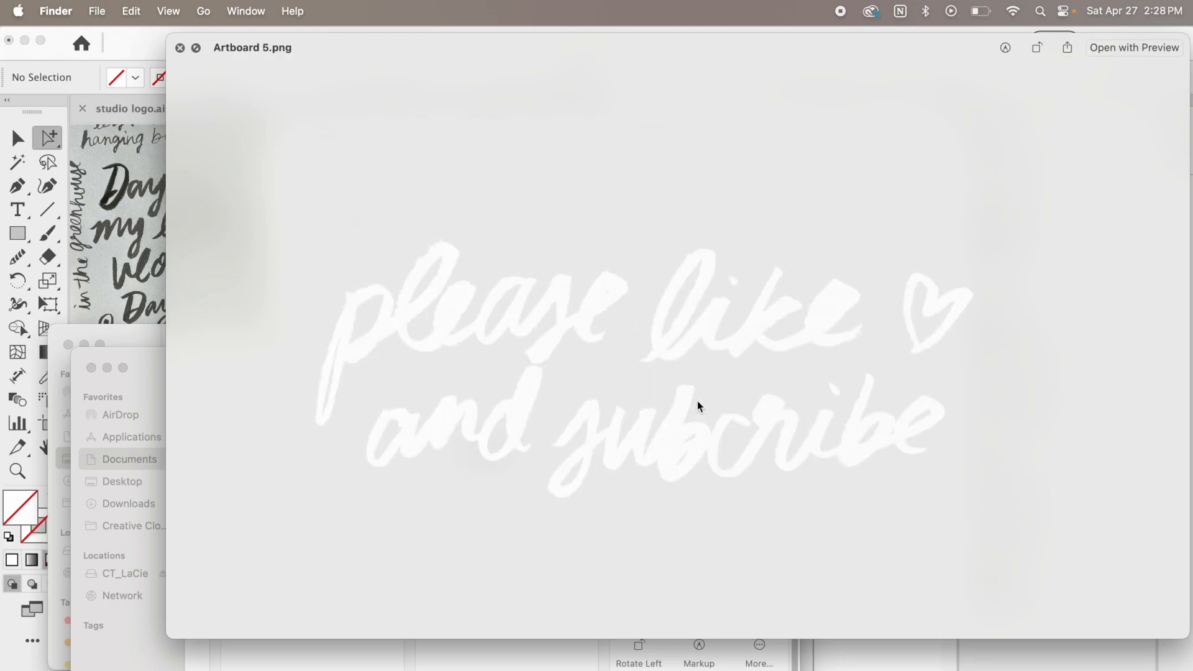
key(Down)
key(Up)
key(Up)
key(space)
key(Left)
key(Left)
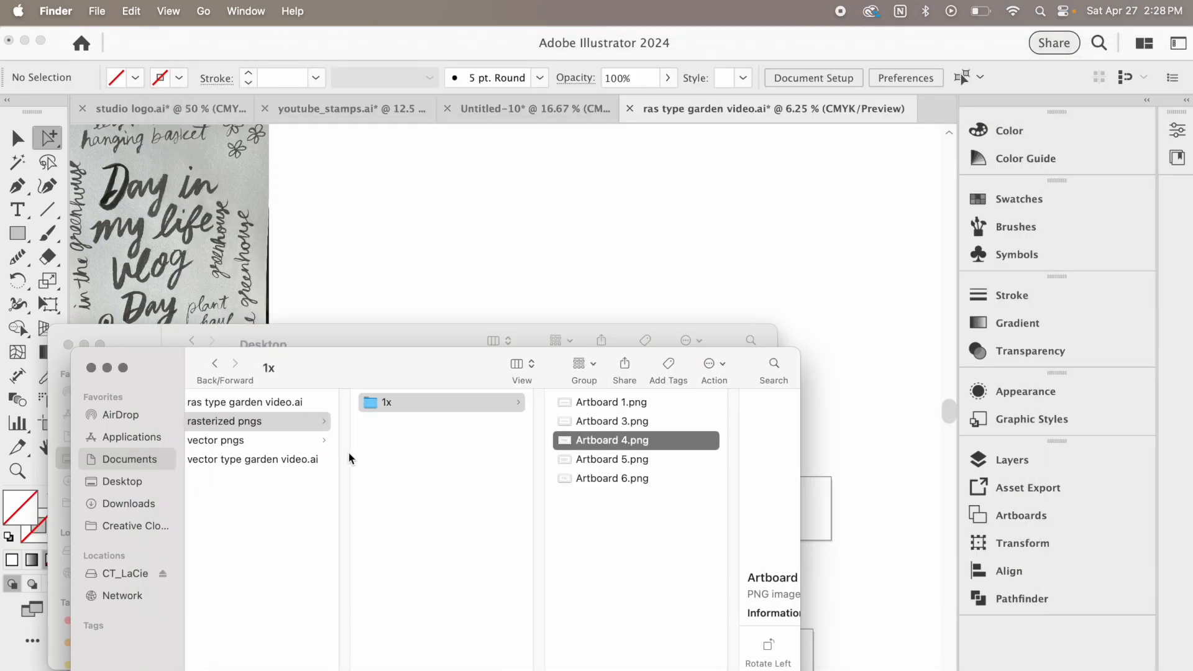